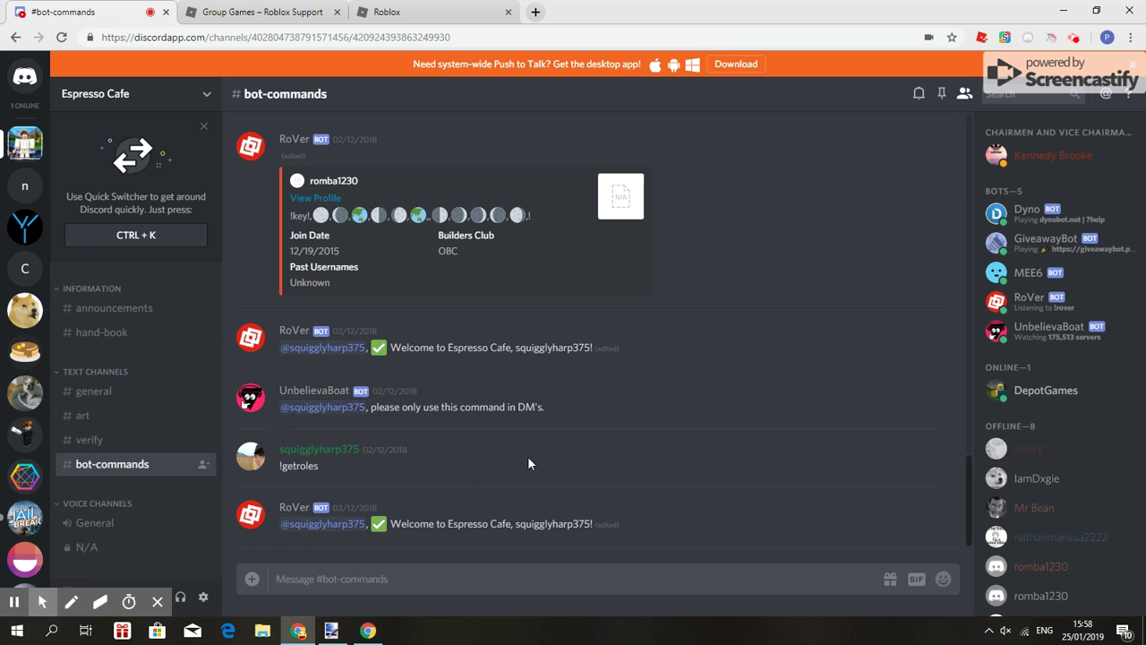
click(96, 93)
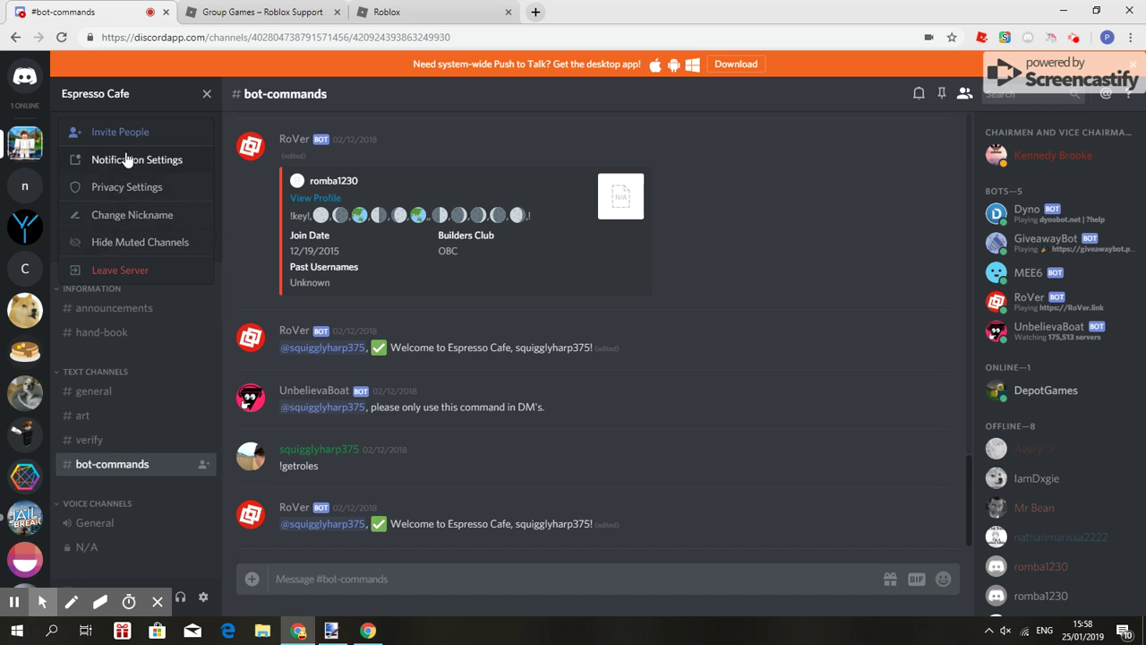
click(206, 95)
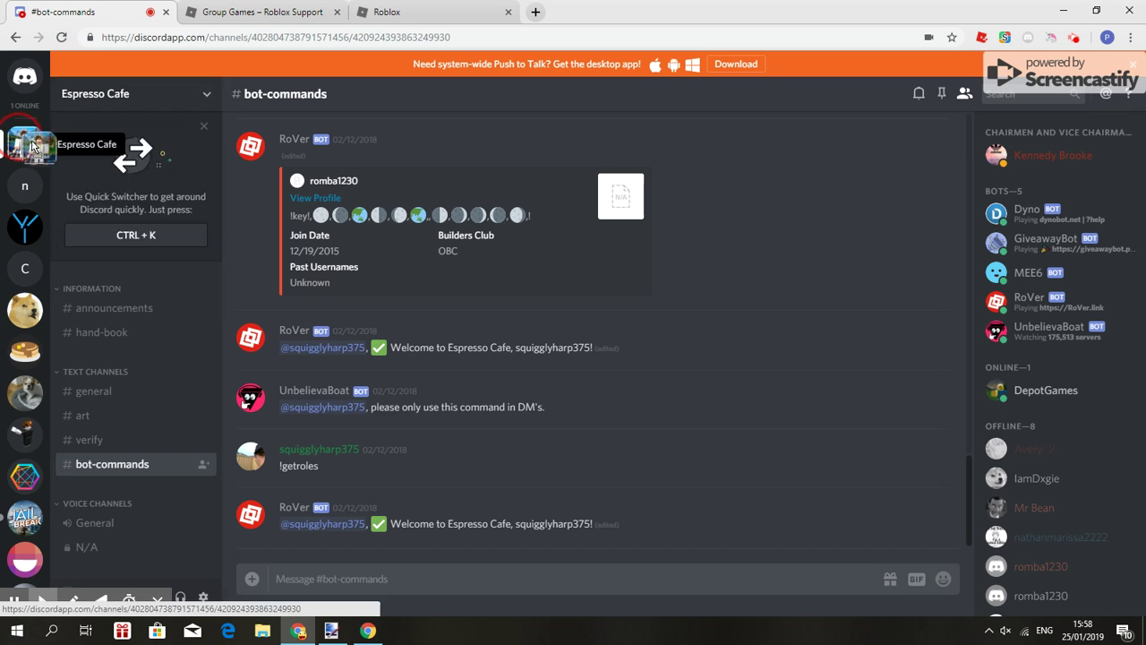
click(22, 139)
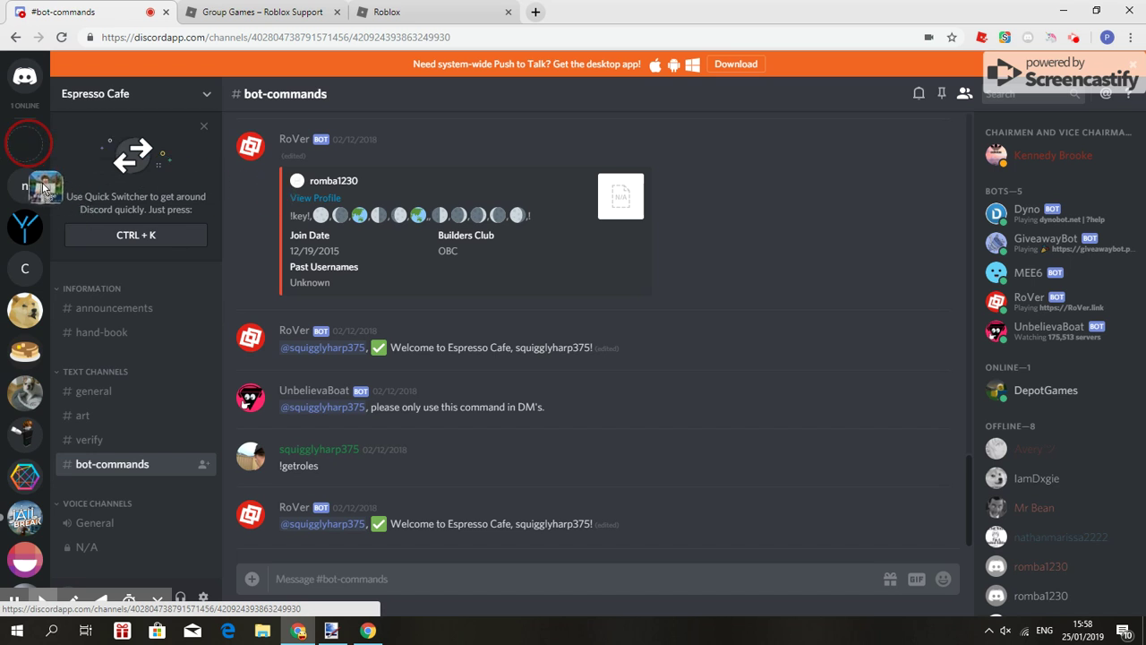
drag(25, 185, 27, 139)
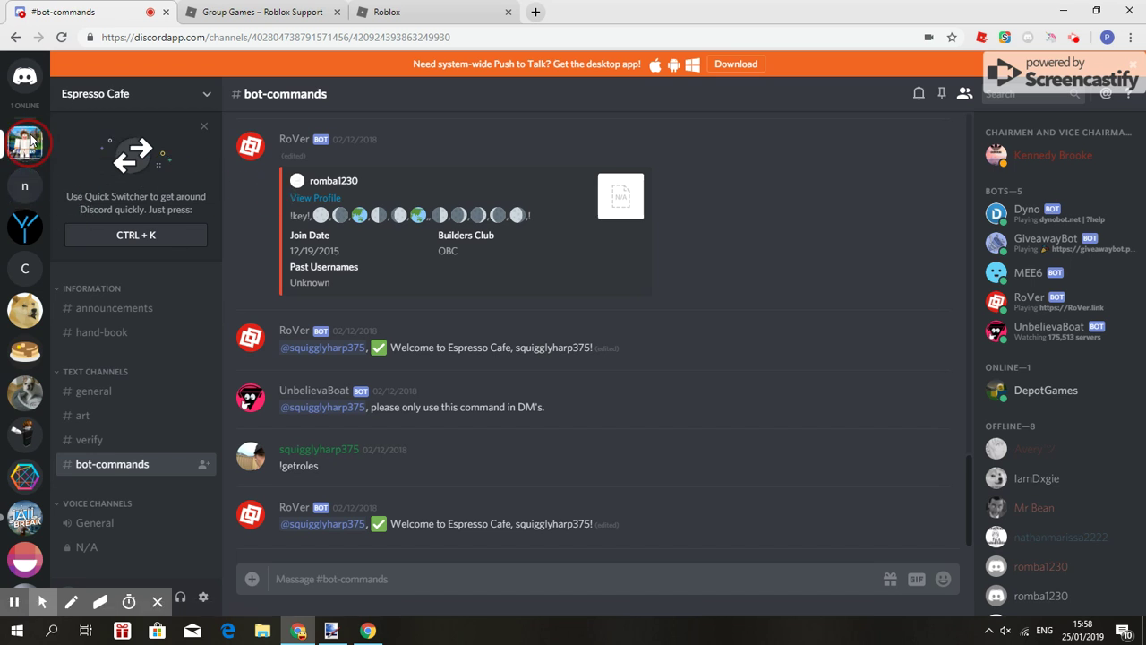
right_click(29, 142)
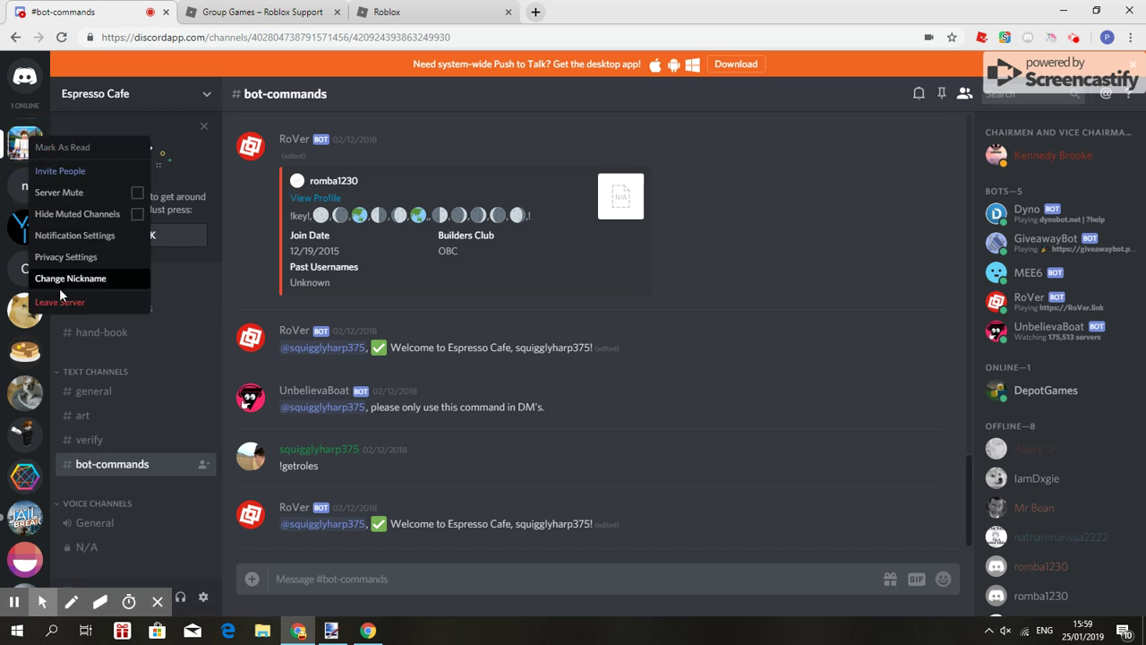
click(513, 300)
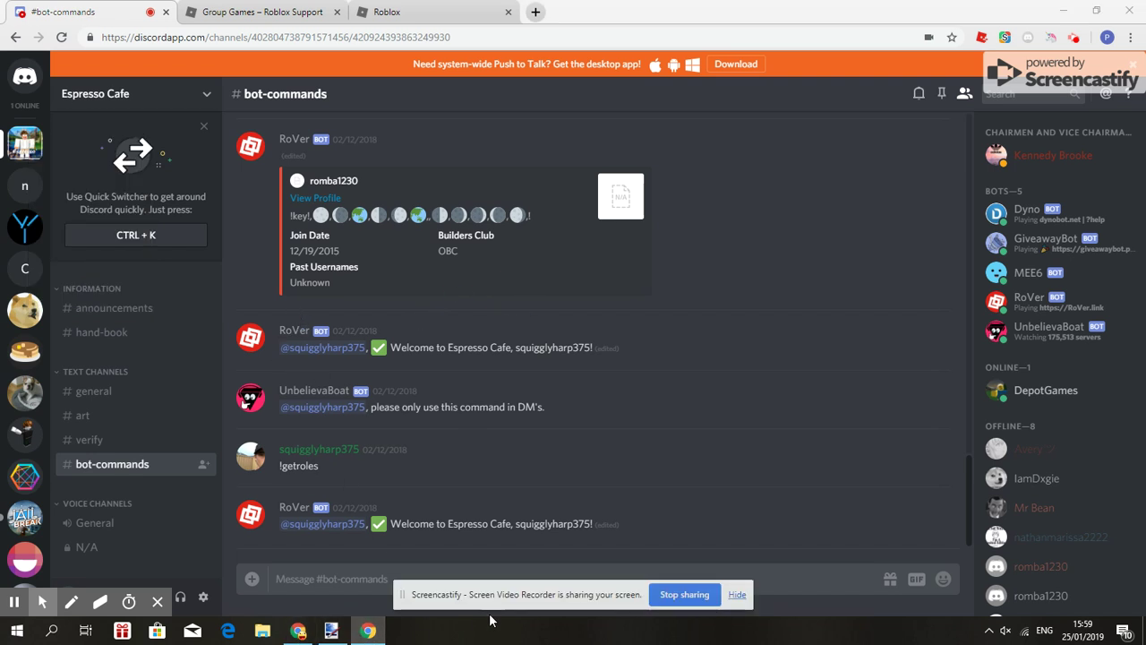
Switch to paint.net and scribble thin black lines in the canvas's upper-left area with the Pencil and the Paintbrush
click(335, 632)
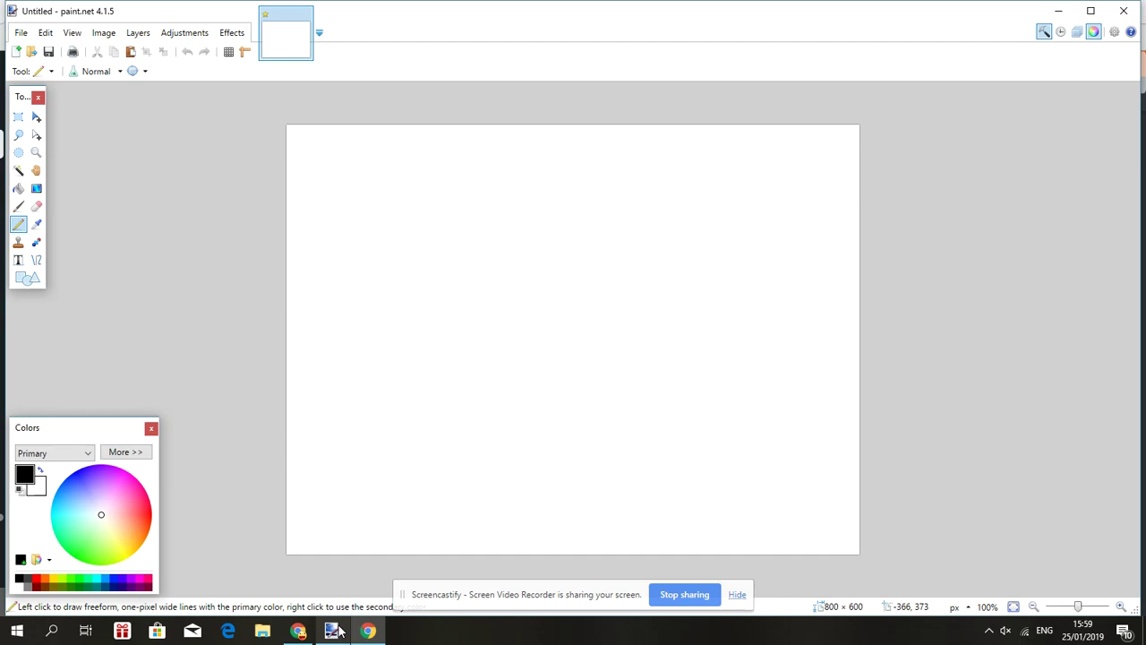
click(737, 594)
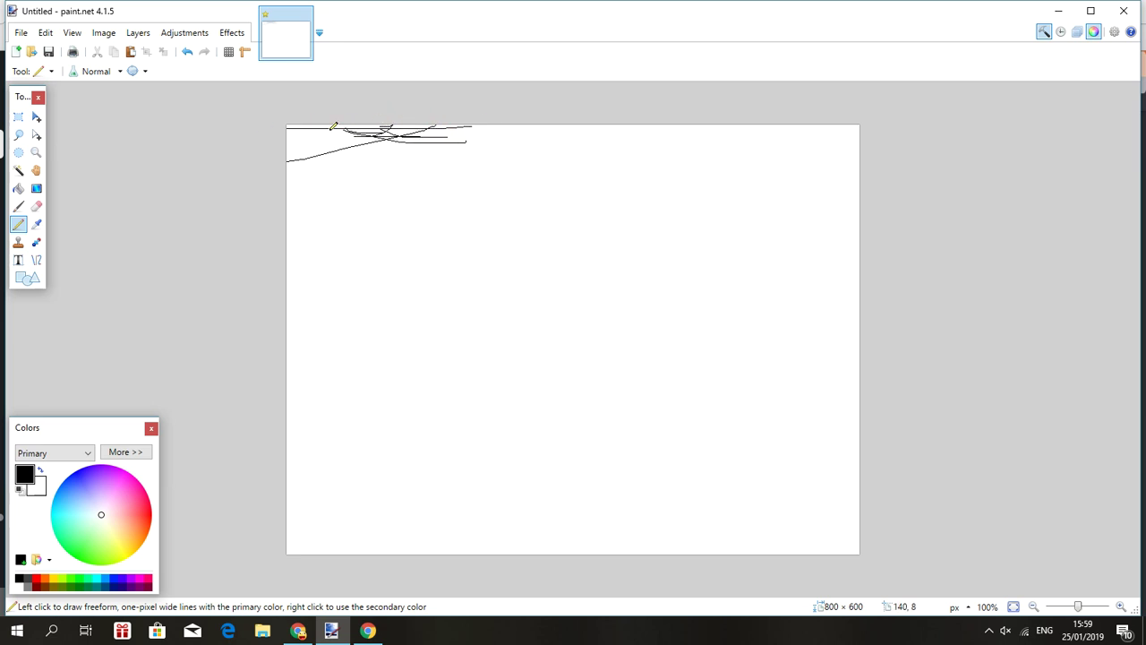
click(17, 207)
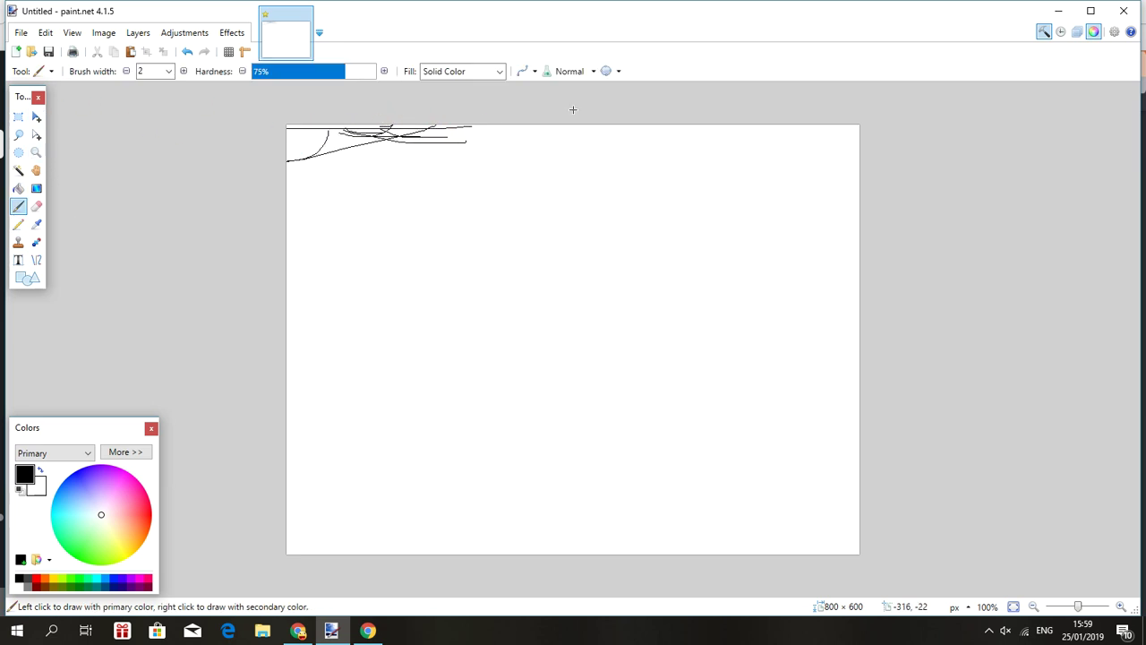
mouse_move(502, 115)
mouse_down()
mouse_move(348, 144)
mouse_move(413, 147)
mouse_up()
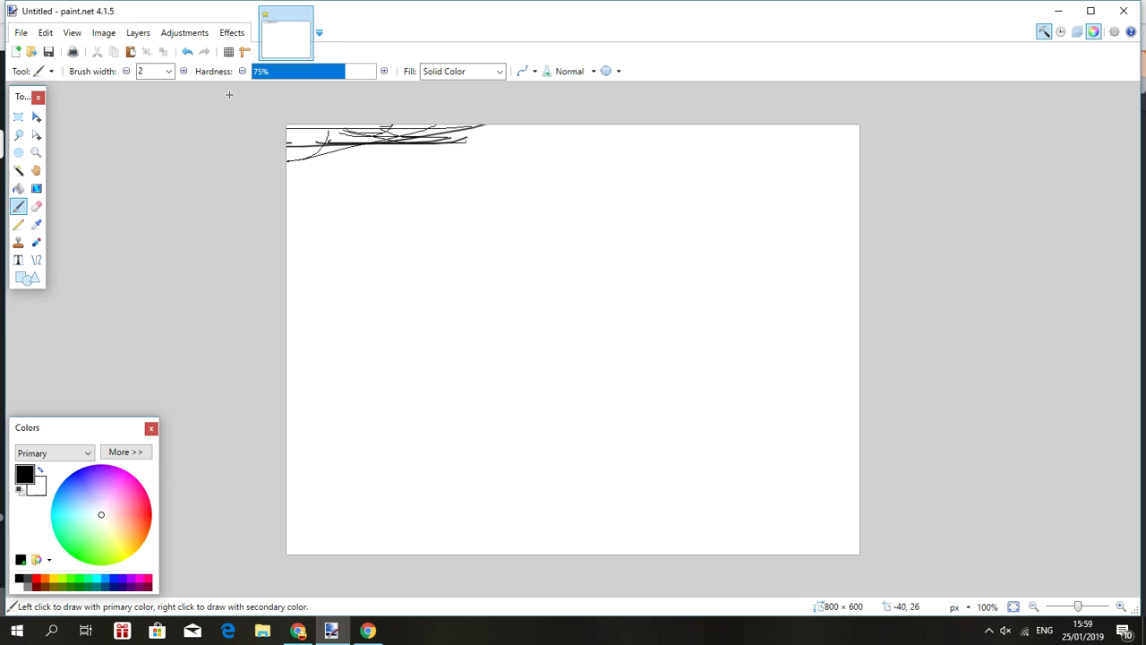
Set the Paintbrush hardness to 100% and paint more black strokes over the scribble in the canvas's upper-left area
drag(344, 72, 380, 73)
mouse_move(477, 131)
mouse_down()
mouse_move(345, 158)
mouse_move(479, 142)
mouse_move(276, 153)
mouse_up()
drag(416, 153, 325, 157)
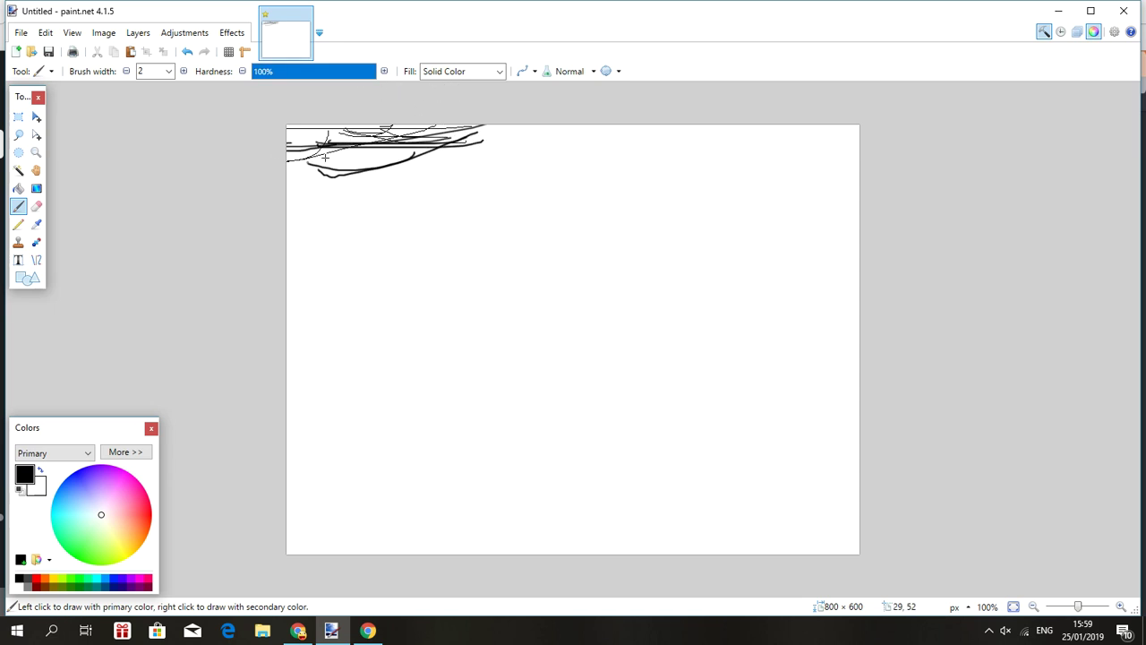
Set the brush width to 5 and paint several thicker black strokes across the upper-left scribble
click(184, 71)
click(154, 123)
drag(457, 144, 286, 144)
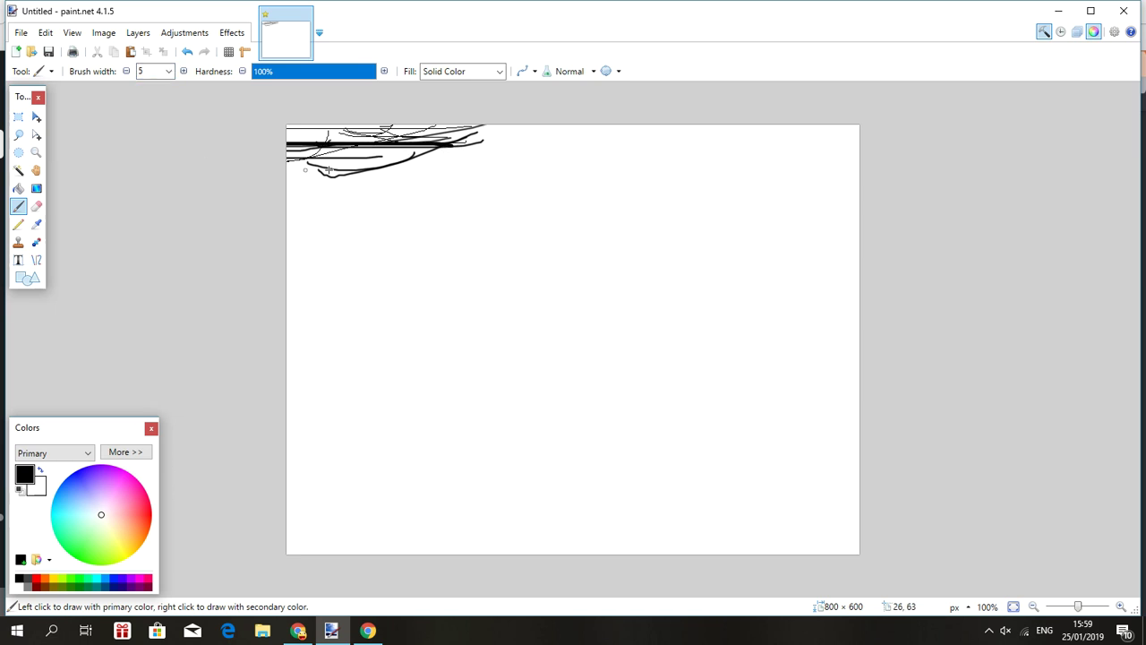
drag(414, 152, 211, 149)
drag(421, 167, 291, 140)
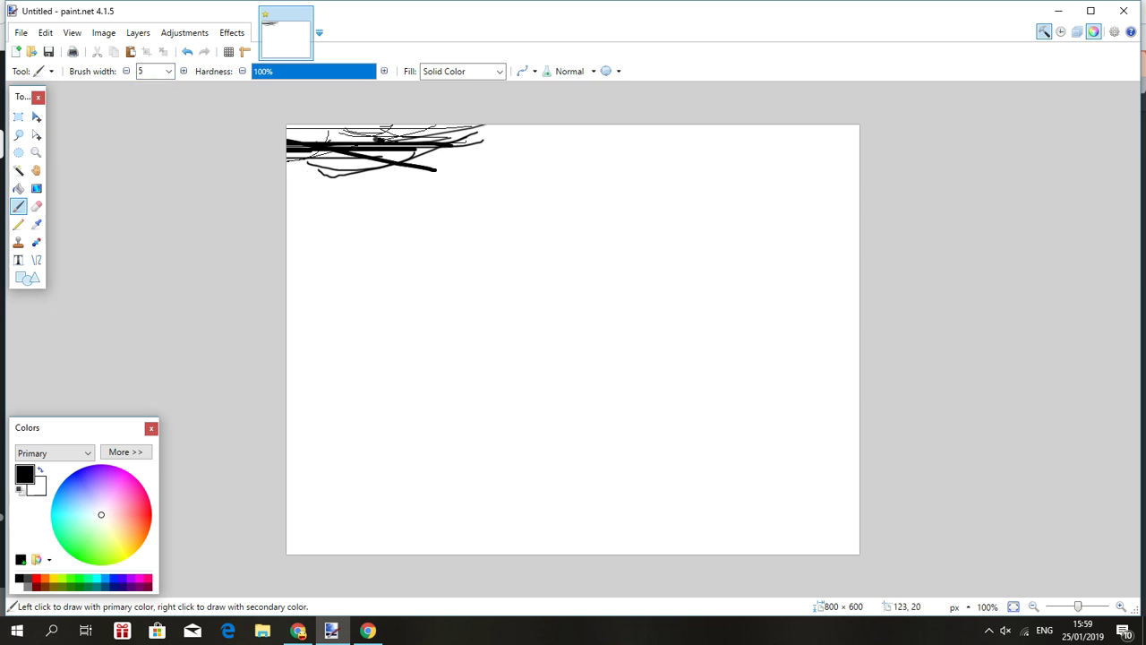
drag(380, 137, 286, 137)
drag(448, 141, 240, 127)
drag(388, 144, 228, 118)
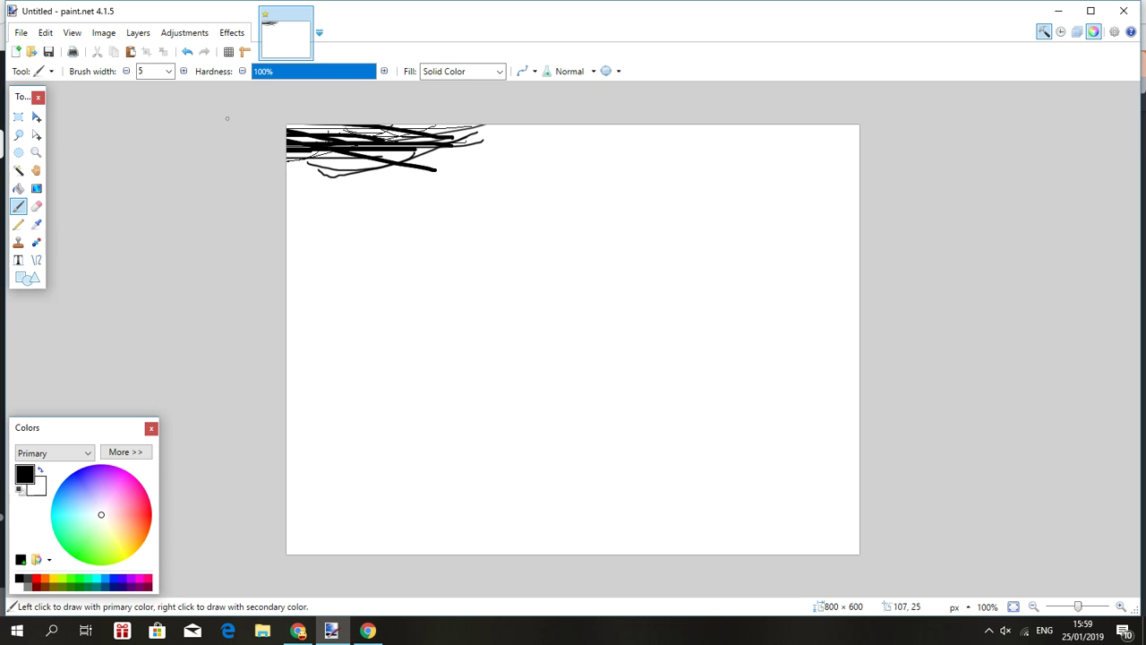
drag(380, 155, 265, 184)
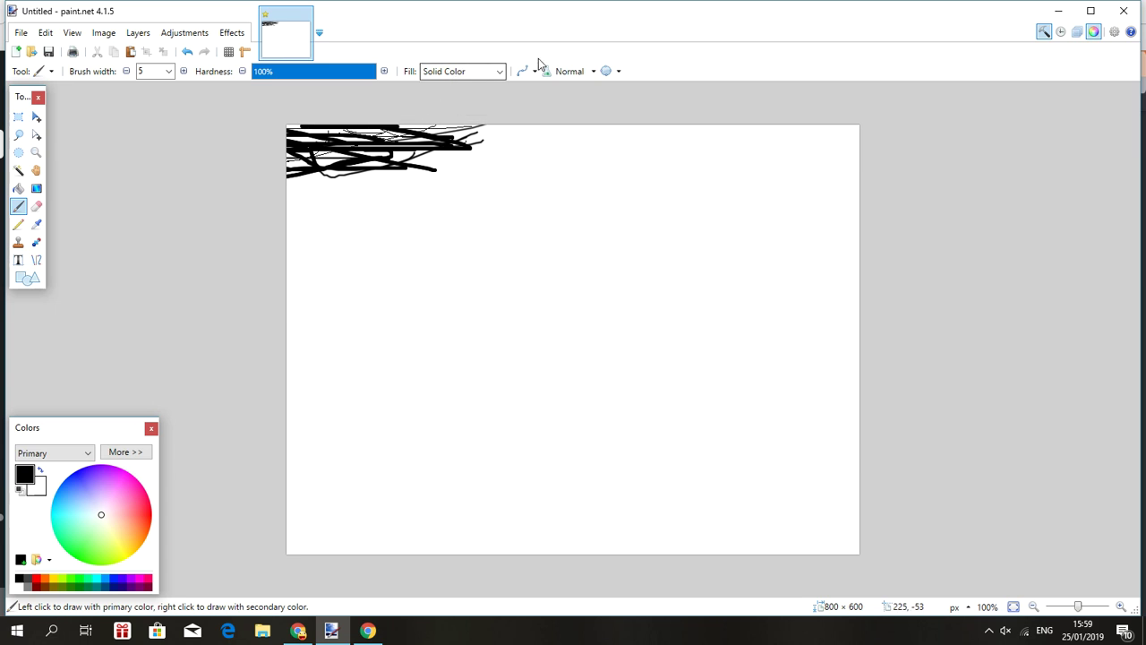
Paint strokes over the scribble with the Percent 25 fill pattern and with the Percent 90 fill pattern
click(499, 72)
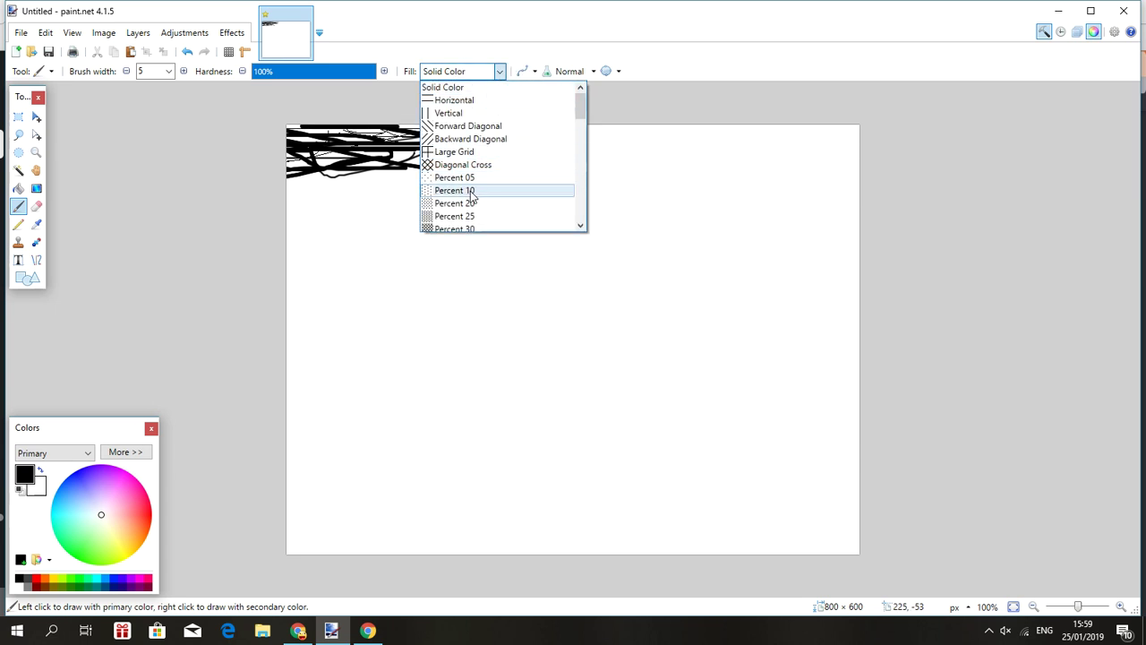
click(455, 216)
mouse_move(448, 135)
mouse_down()
mouse_move(384, 158)
mouse_move(418, 171)
mouse_move(387, 183)
mouse_move(468, 180)
mouse_move(386, 109)
mouse_up()
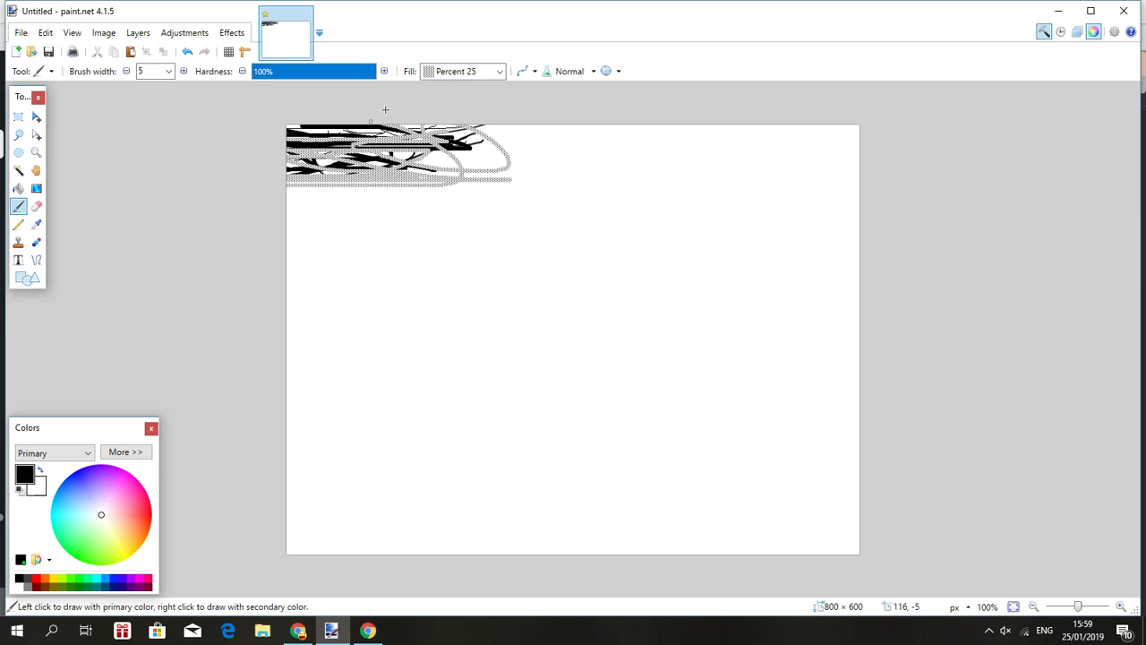
click(494, 72)
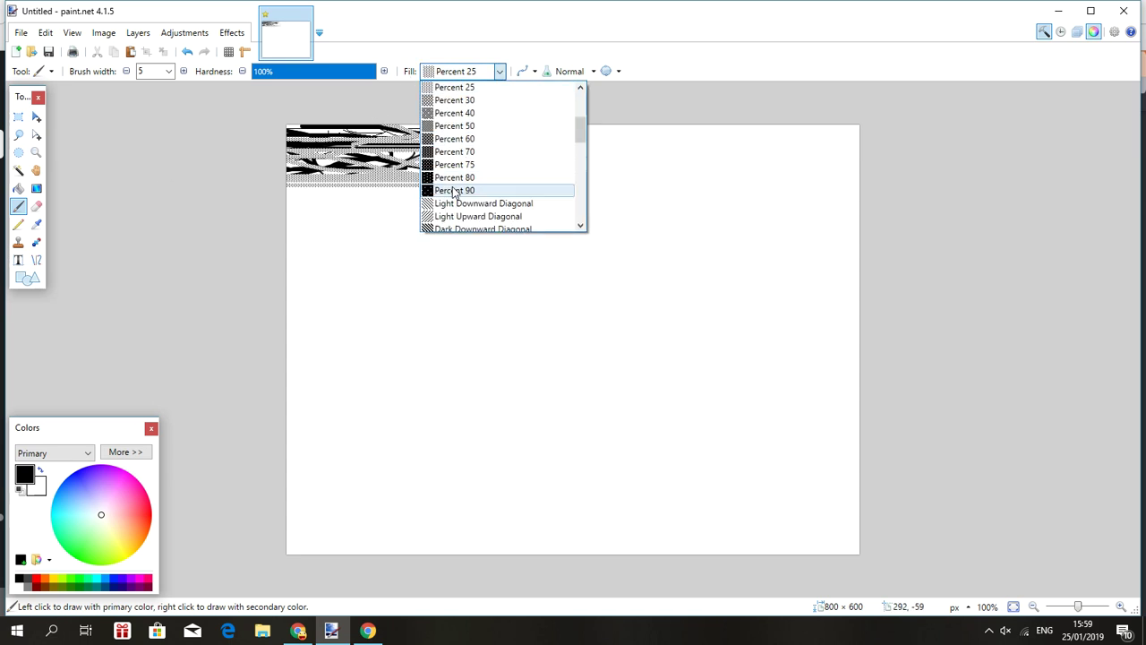
click(447, 189)
mouse_move(500, 158)
mouse_down()
mouse_move(298, 190)
mouse_move(326, 143)
mouse_move(462, 188)
mouse_move(488, 127)
mouse_up()
Change the brush fill to Dark Vertical and paint looping strokes over and below the scribble
click(494, 71)
scroll(456, 201, down, 1)
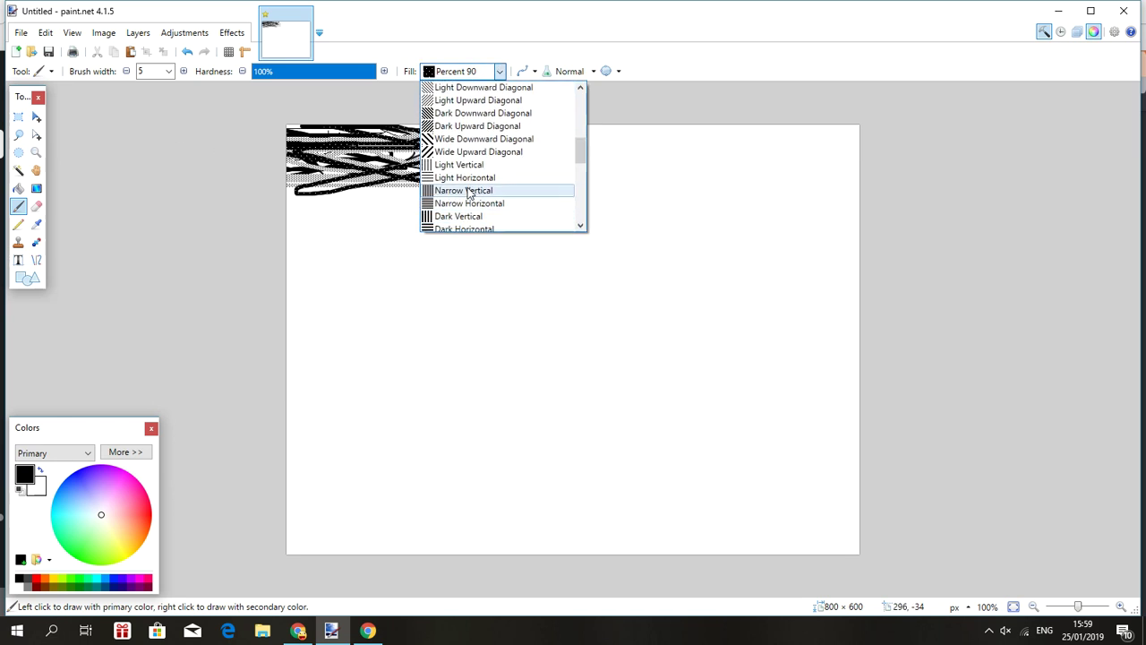
click(457, 216)
mouse_move(487, 165)
mouse_down()
mouse_move(258, 174)
mouse_move(460, 206)
mouse_up()
Set the brush fill back to Solid Color and paint black zigzag strokes over and below the scribble
click(483, 72)
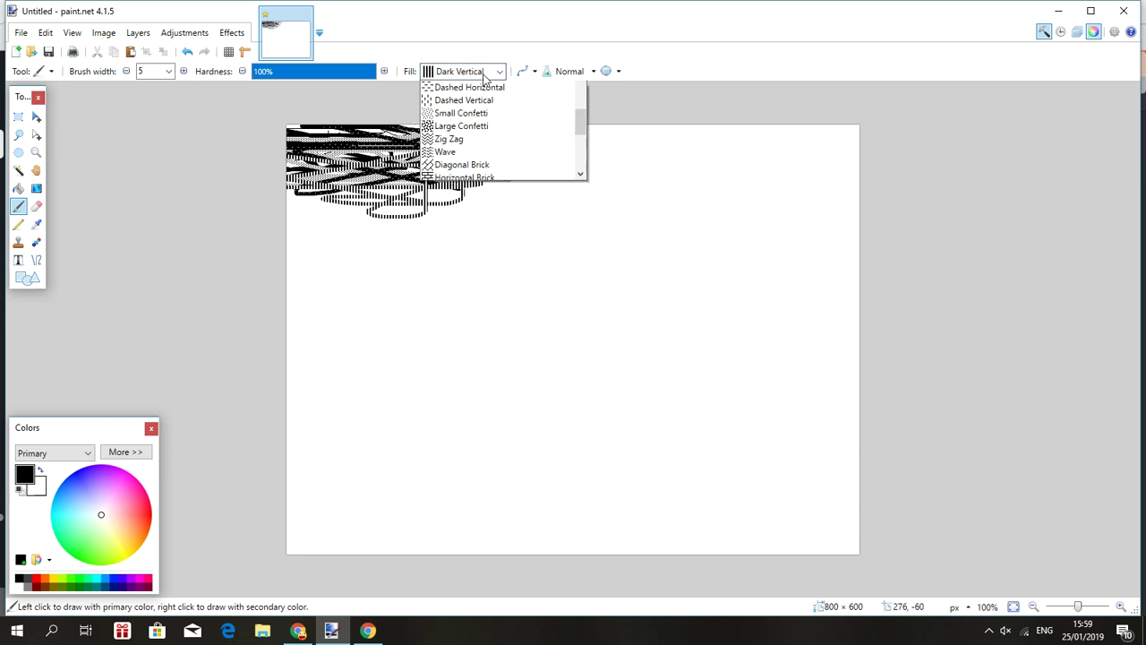
scroll(465, 161, up, 5)
scroll(457, 134, up, 6)
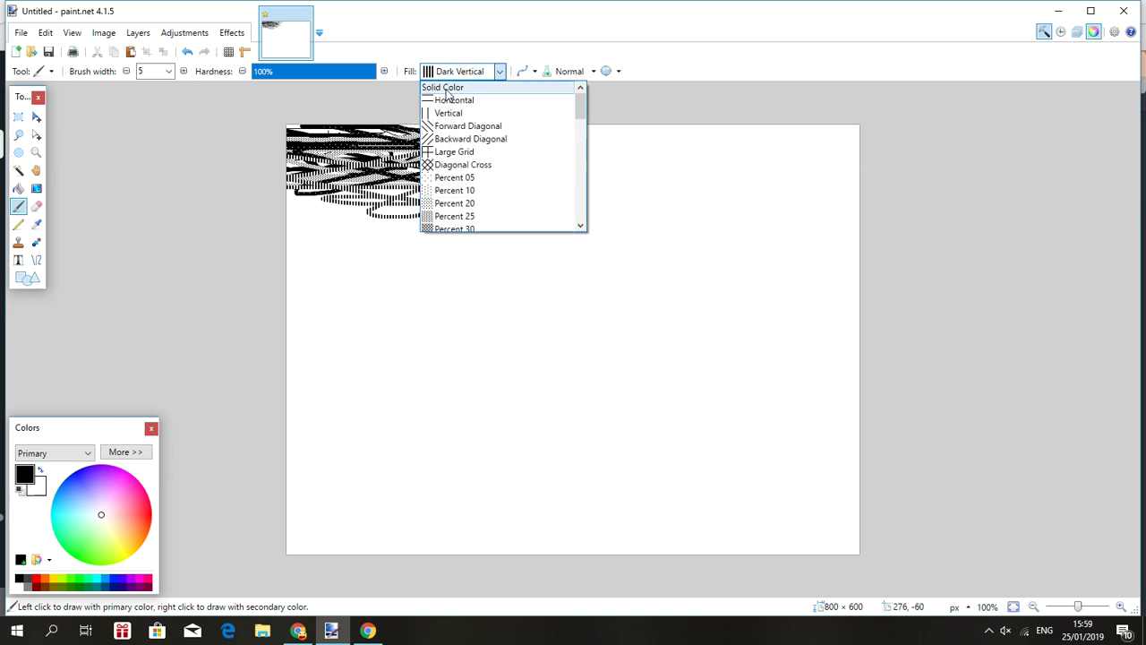
click(442, 87)
mouse_move(371, 217)
mouse_down()
mouse_move(483, 256)
mouse_move(287, 199)
mouse_move(518, 210)
mouse_move(190, 196)
mouse_up()
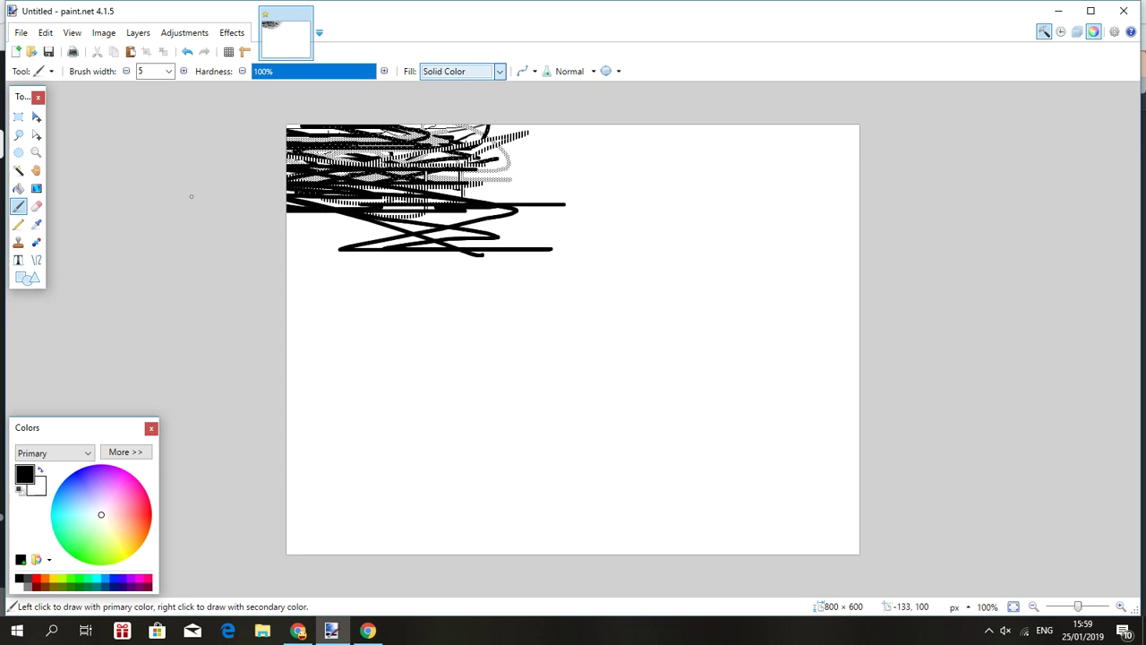
Set the brush width to 25 and paint the upper part of the canvas solid black across its full width
click(169, 71)
click(173, 216)
mouse_move(377, 215)
mouse_down()
mouse_move(627, 226)
mouse_move(520, 257)
mouse_move(337, 157)
mouse_move(475, 235)
mouse_move(582, 247)
mouse_up()
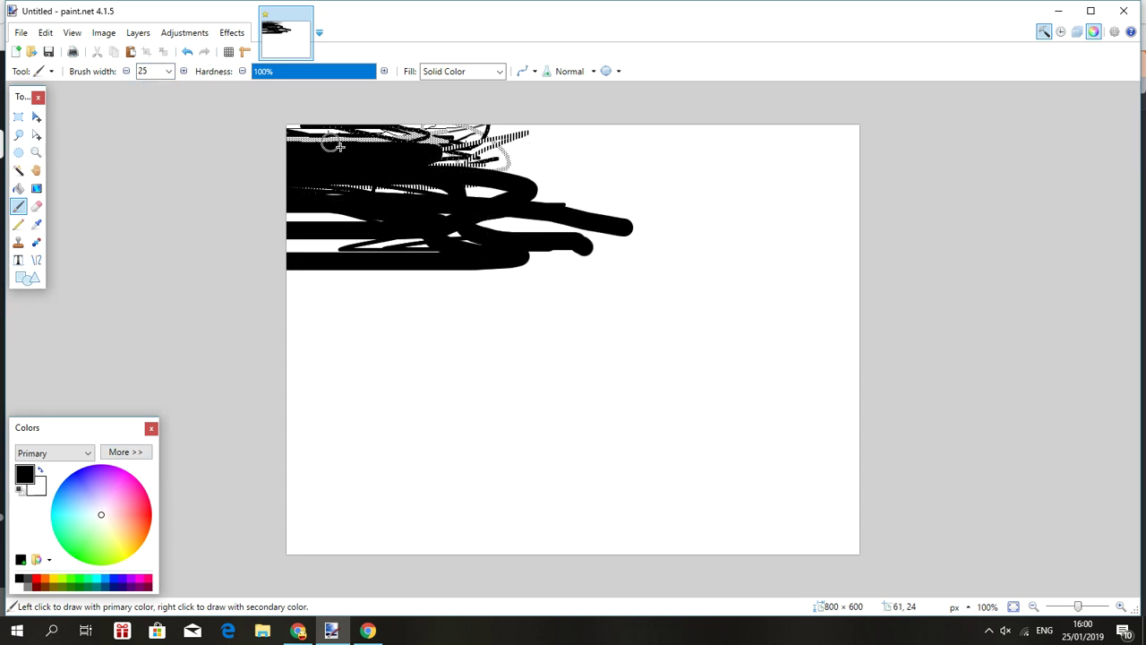
mouse_move(289, 133)
mouse_down()
mouse_move(270, 103)
mouse_move(663, 214)
mouse_move(645, 197)
mouse_move(921, 209)
mouse_move(665, 136)
mouse_move(791, 107)
mouse_move(1064, 122)
mouse_move(816, 164)
mouse_move(904, 155)
mouse_move(862, 135)
mouse_move(1059, 173)
mouse_move(895, 145)
mouse_move(844, 109)
mouse_move(869, 115)
mouse_move(845, 131)
mouse_move(878, 121)
mouse_move(692, 147)
mouse_move(737, 147)
mouse_move(861, 189)
mouse_move(859, 177)
mouse_move(790, 199)
mouse_move(848, 188)
mouse_move(816, 203)
mouse_move(832, 197)
mouse_move(650, 191)
mouse_move(660, 180)
mouse_move(810, 203)
mouse_move(761, 166)
mouse_move(692, 168)
mouse_move(739, 178)
mouse_move(529, 164)
mouse_move(463, 128)
mouse_move(269, 151)
mouse_move(308, 149)
mouse_move(303, 135)
mouse_move(346, 145)
mouse_move(706, 121)
mouse_move(536, 119)
mouse_move(654, 138)
mouse_move(571, 162)
mouse_move(780, 159)
mouse_move(527, 147)
mouse_move(679, 160)
mouse_move(227, 161)
mouse_up()
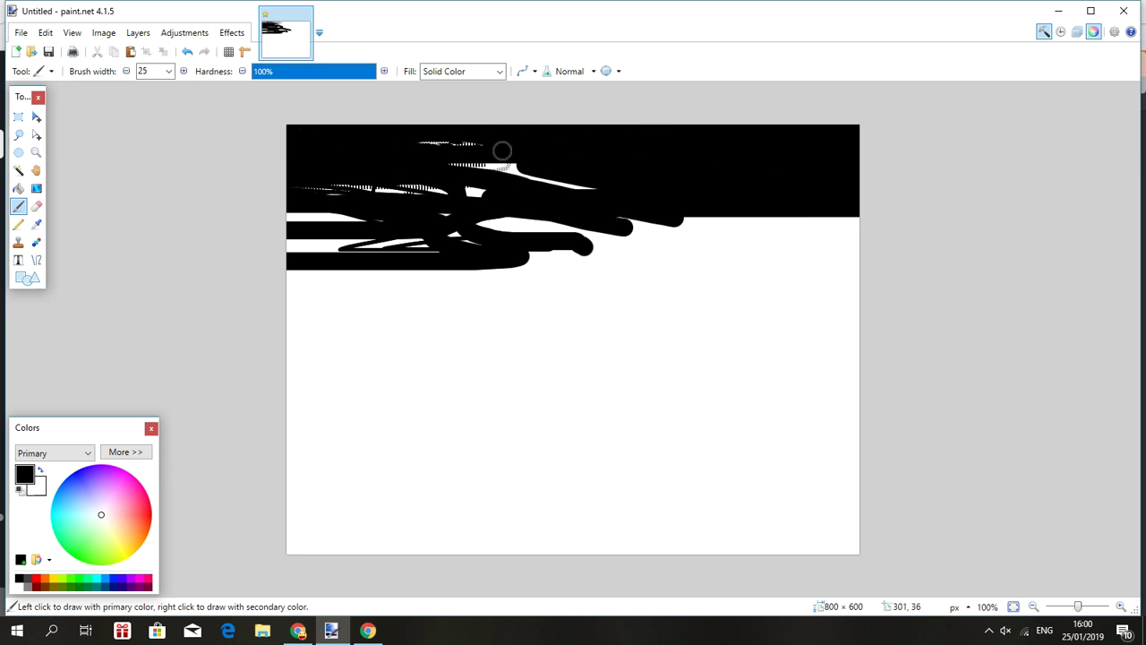
mouse_move(503, 150)
mouse_down()
mouse_move(412, 141)
mouse_move(339, 168)
mouse_move(343, 188)
mouse_move(288, 188)
mouse_move(327, 176)
mouse_move(477, 179)
mouse_move(455, 207)
mouse_move(371, 227)
mouse_move(283, 212)
mouse_up()
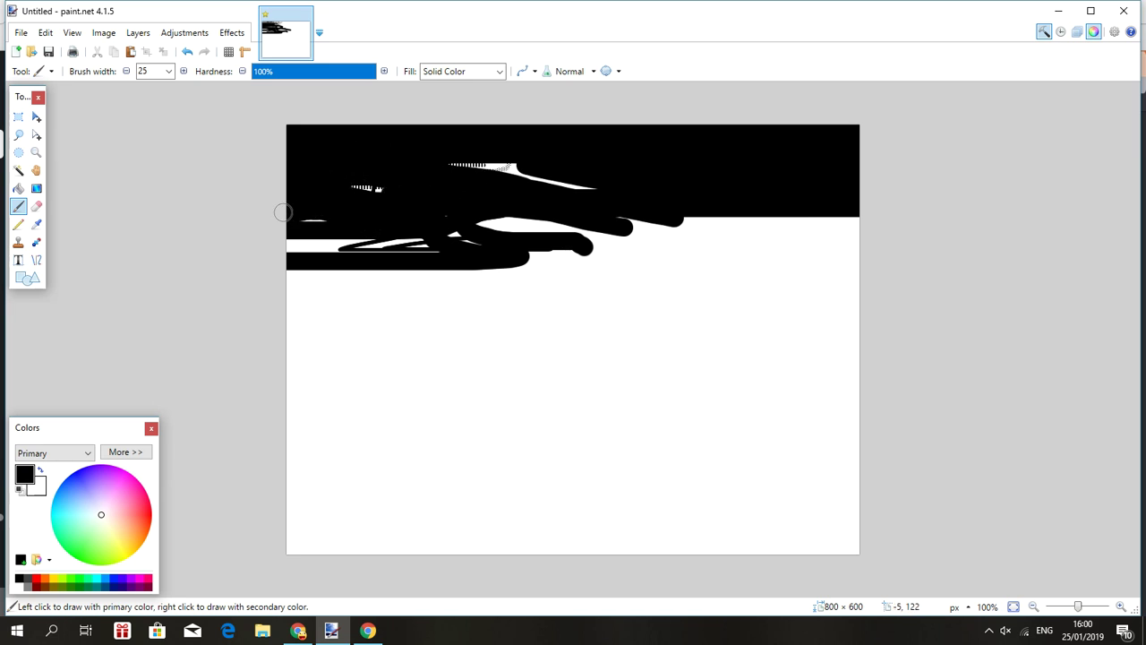
mouse_move(454, 207)
mouse_down()
mouse_move(443, 169)
mouse_move(503, 189)
mouse_move(516, 183)
mouse_move(491, 167)
mouse_move(605, 194)
mouse_move(522, 235)
mouse_move(568, 245)
mouse_move(512, 206)
mouse_up()
mouse_move(616, 230)
mouse_down()
mouse_move(580, 243)
mouse_move(107, 254)
mouse_move(530, 264)
mouse_move(517, 251)
mouse_move(539, 220)
mouse_move(193, 234)
mouse_move(273, 249)
mouse_move(288, 236)
mouse_move(279, 242)
mouse_move(665, 228)
mouse_move(857, 204)
mouse_up()
mouse_move(783, 216)
mouse_down()
mouse_move(862, 224)
mouse_move(624, 228)
mouse_up()
drag(765, 221, 561, 238)
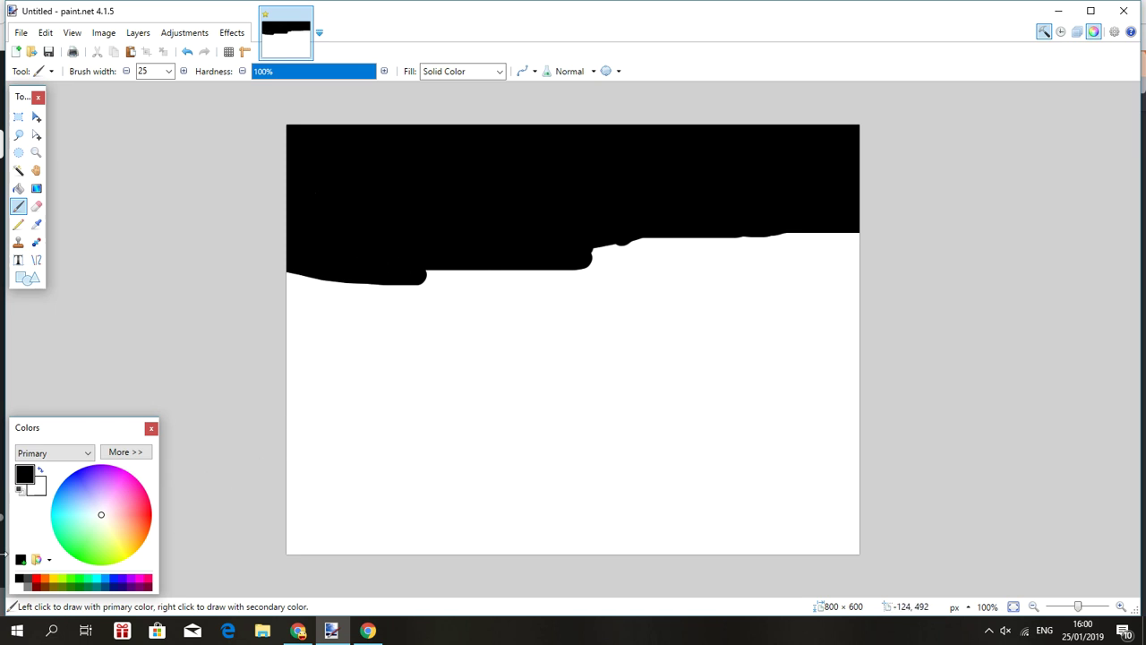
Dab dark gray paint on the black area and draw thin dark gray Pencil lines across the canvas
click(28, 581)
click(367, 218)
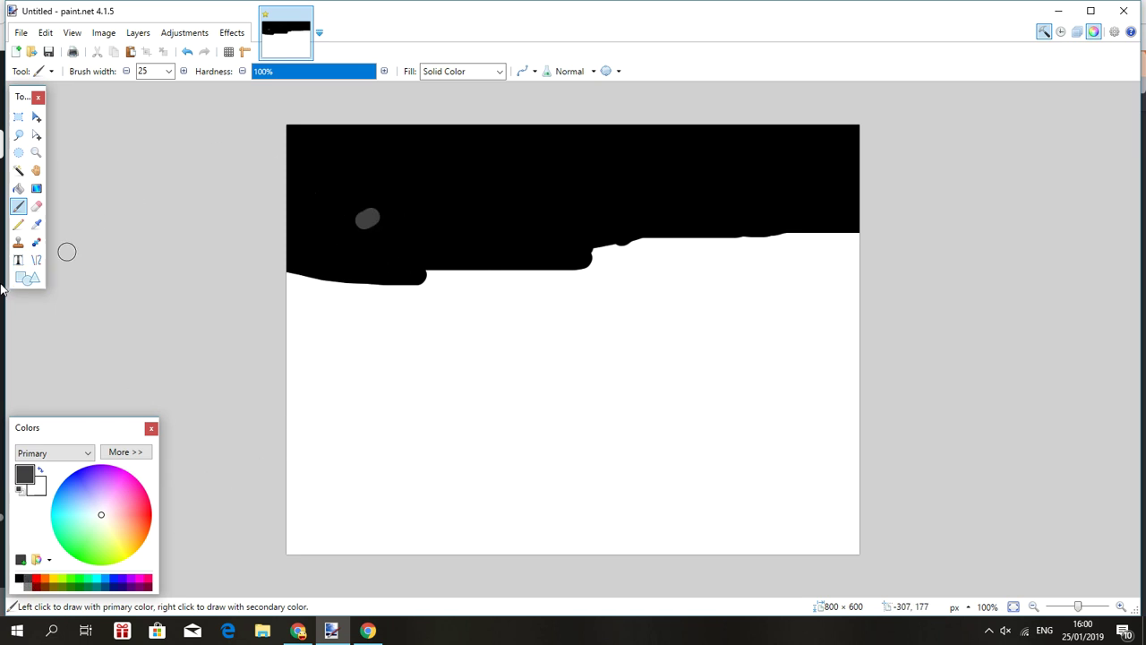
click(18, 224)
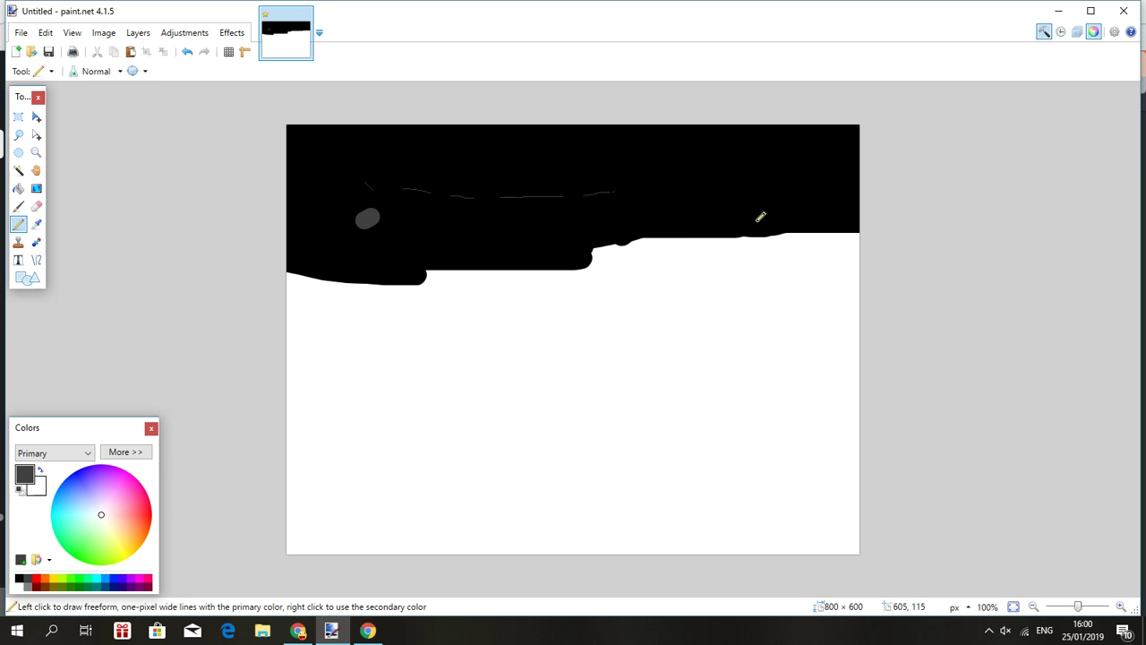
drag(665, 162, 718, 286)
drag(494, 370, 338, 402)
drag(374, 447, 677, 483)
drag(795, 386, 544, 348)
drag(535, 445, 558, 554)
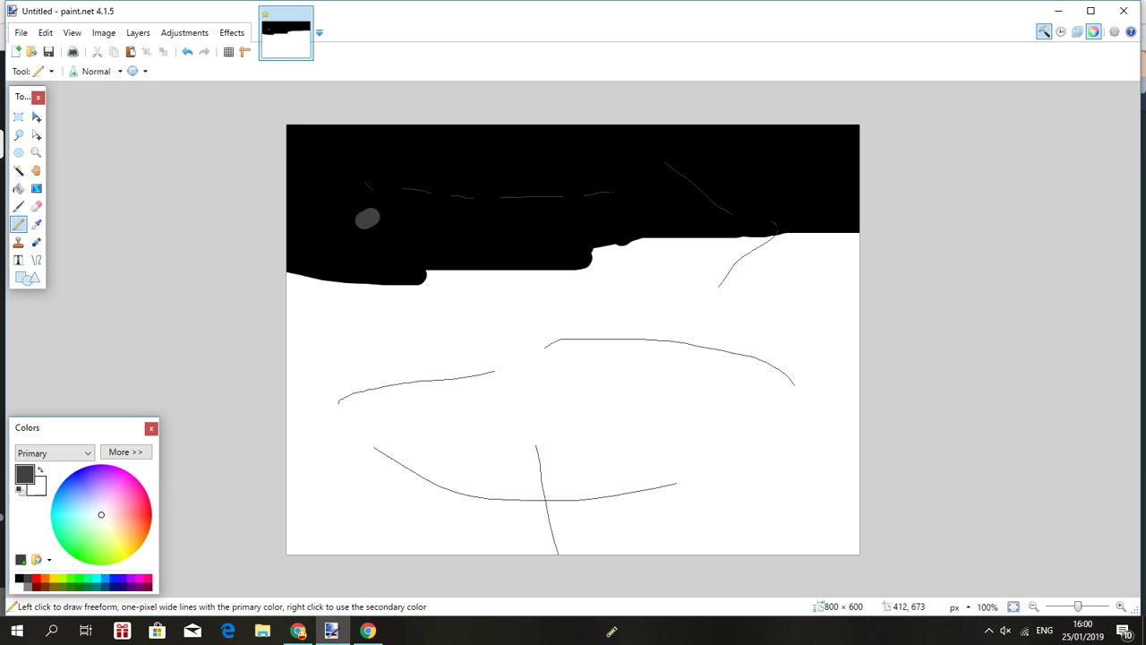
Set the primary color back to black and paint loose Paintbrush strokes over the lower, white part of the canvas
click(20, 580)
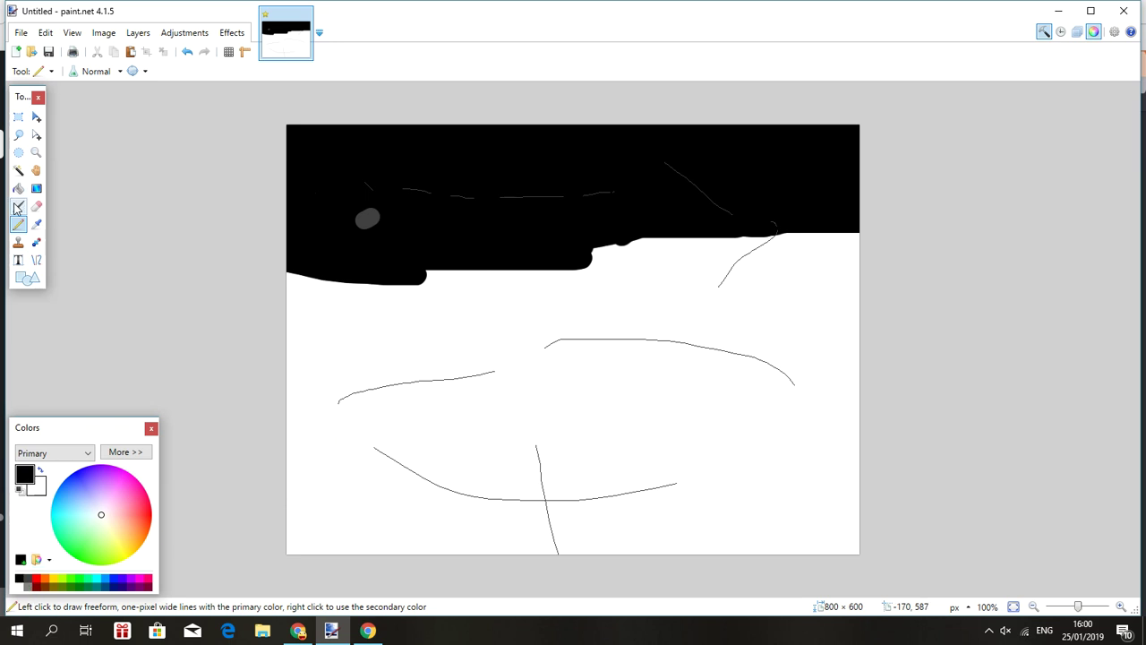
click(18, 206)
mouse_move(321, 333)
mouse_down()
mouse_move(246, 299)
mouse_move(335, 299)
mouse_move(269, 312)
mouse_move(381, 485)
mouse_move(681, 341)
mouse_move(792, 369)
mouse_move(280, 560)
mouse_move(296, 515)
mouse_move(282, 510)
mouse_up()
Set the brush width to 475 and paint black over the upper and middle parts of the canvas
click(169, 71)
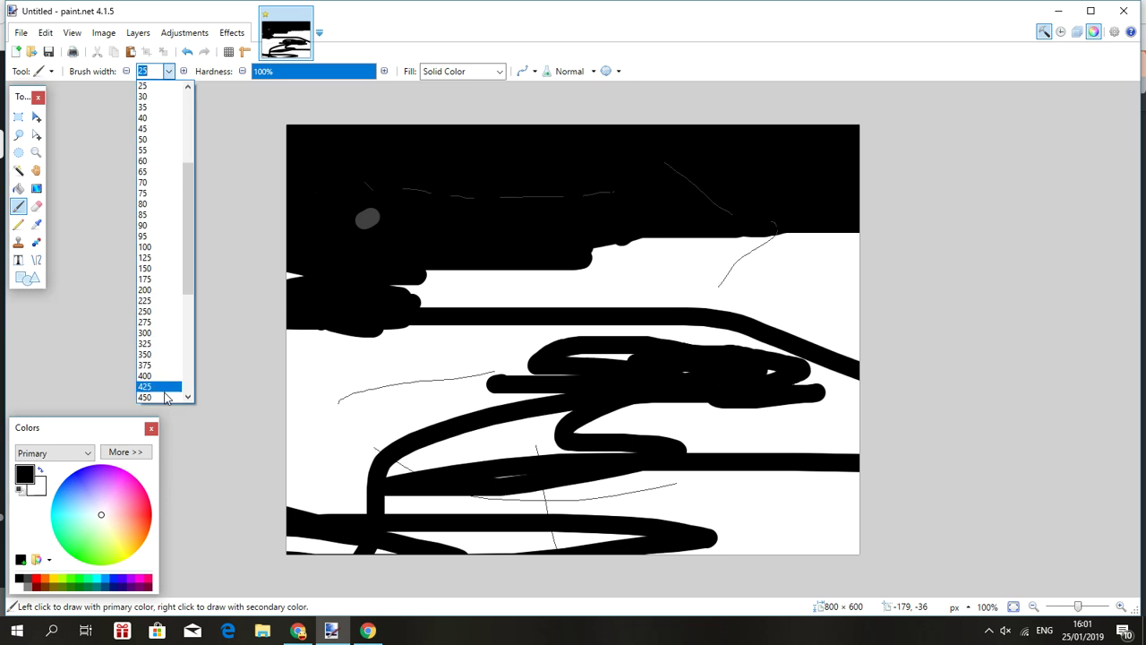
click(158, 396)
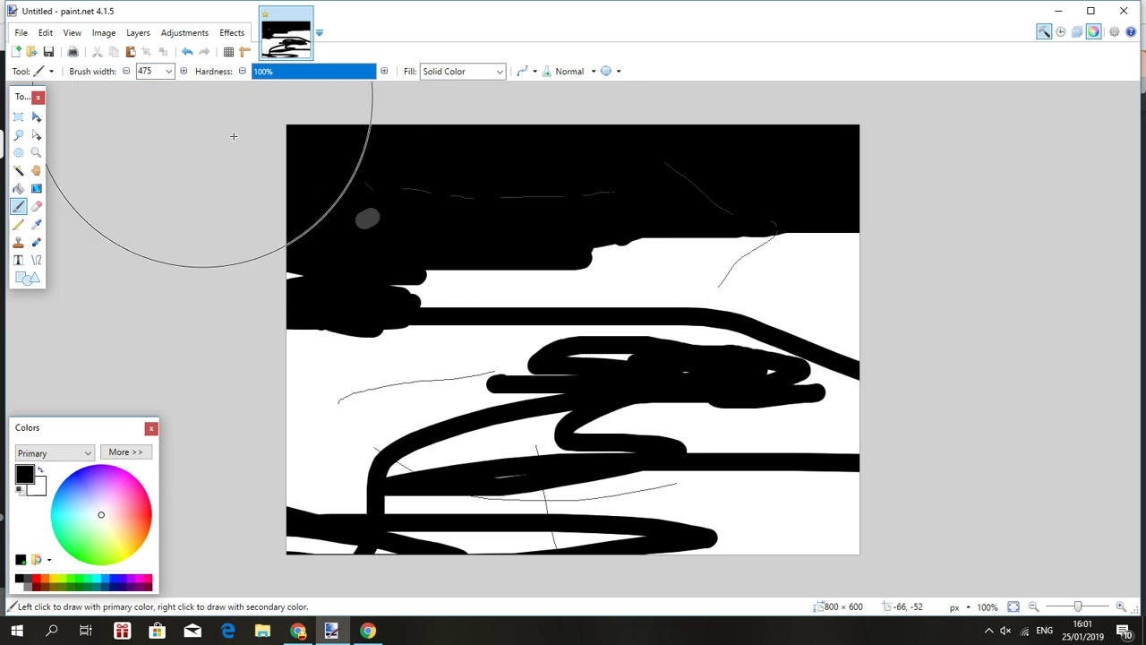
mouse_move(269, 153)
mouse_down()
mouse_move(486, 246)
mouse_move(386, 242)
mouse_move(860, 256)
mouse_up()
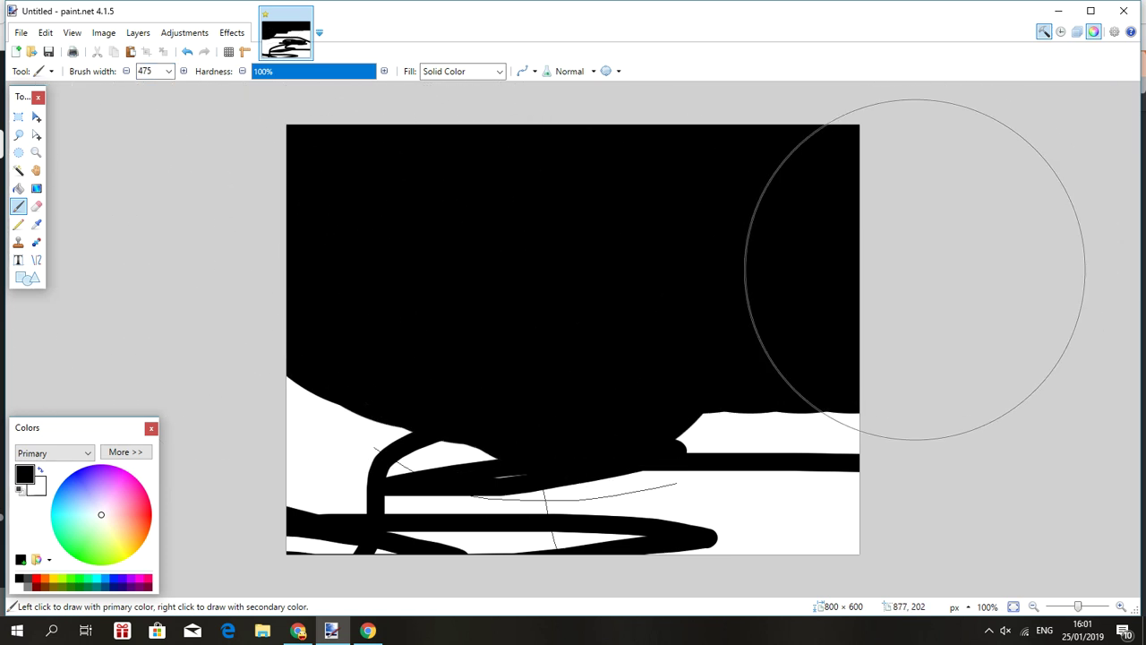
Set the brush width to 2000 and cover the entire remaining canvas in black
click(168, 71)
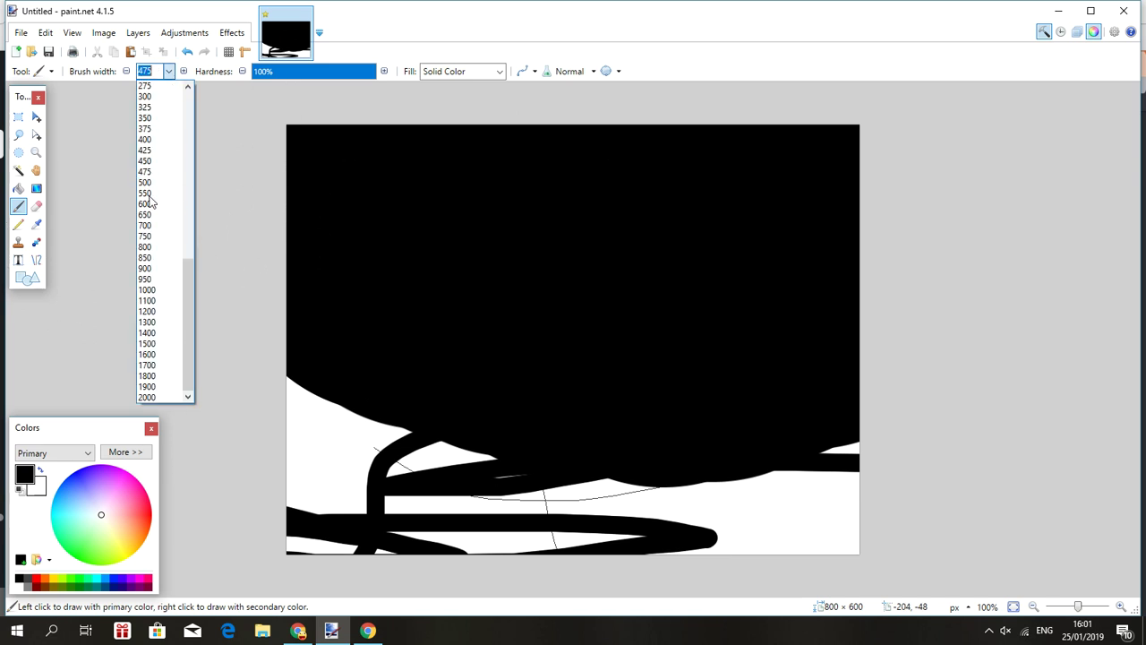
scroll(157, 242, down, 10)
click(153, 397)
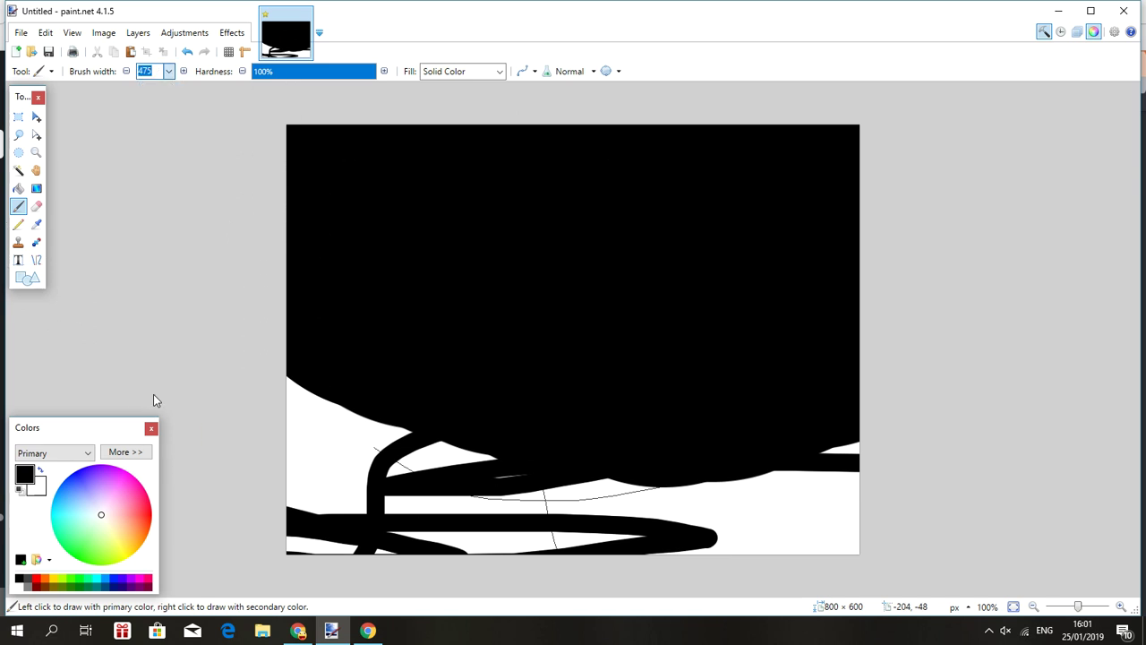
click(552, 534)
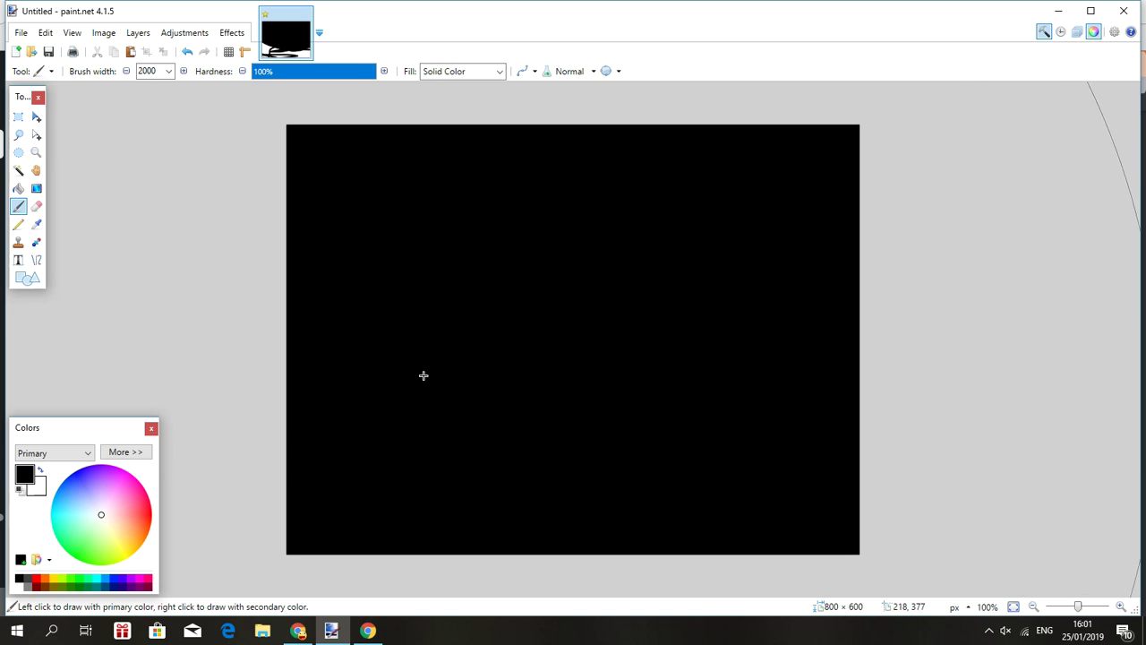
Set the brush width to 10 and the primary color to dark gray, and dab scattered dots across the black canvas
click(168, 72)
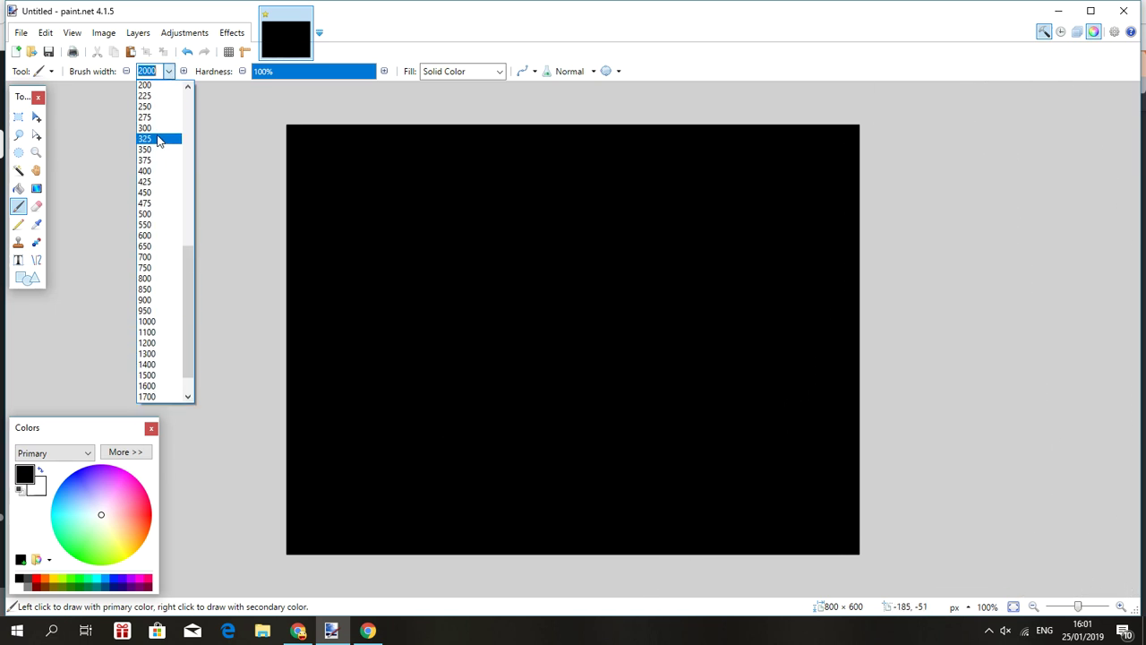
scroll(156, 142, up, 10)
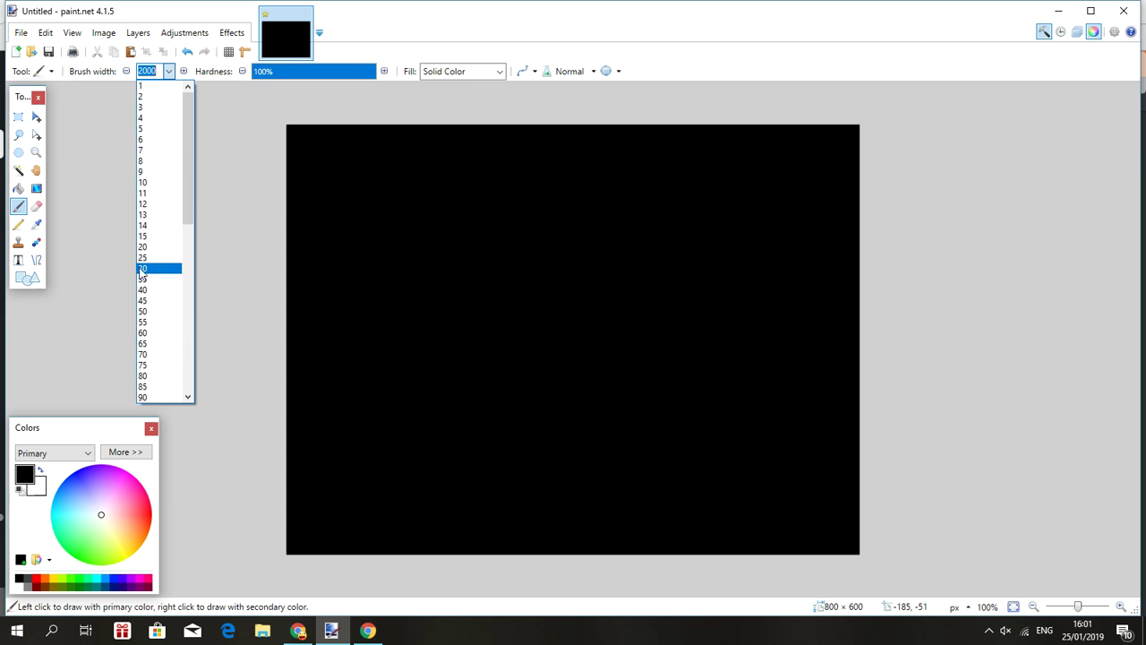
scroll(143, 125, up, 1)
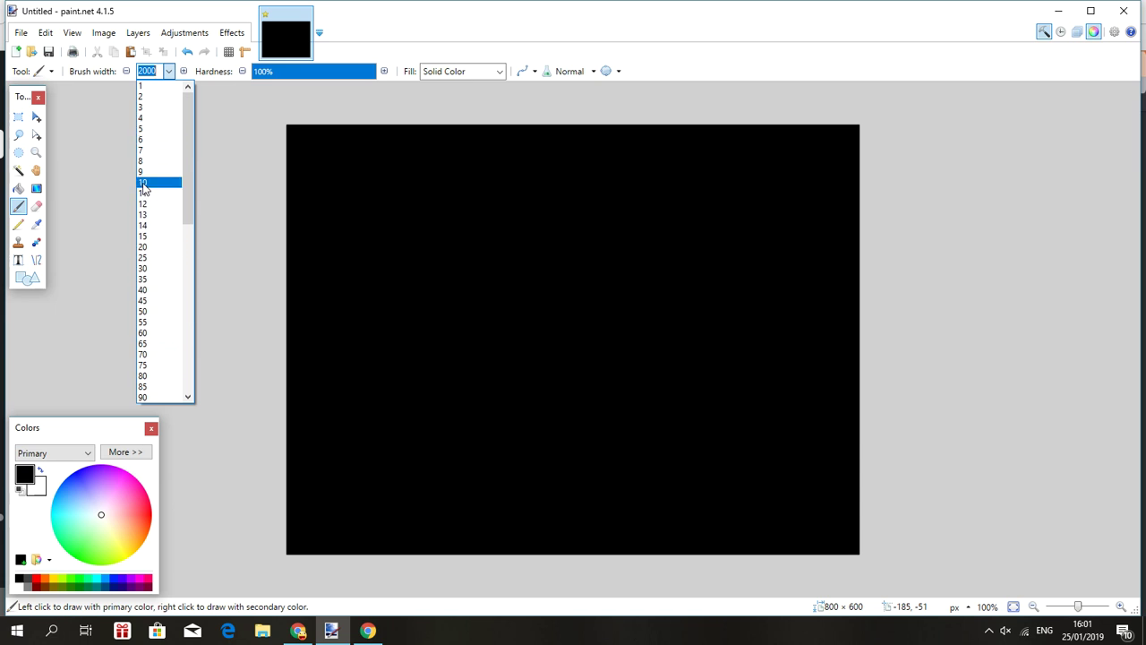
click(142, 182)
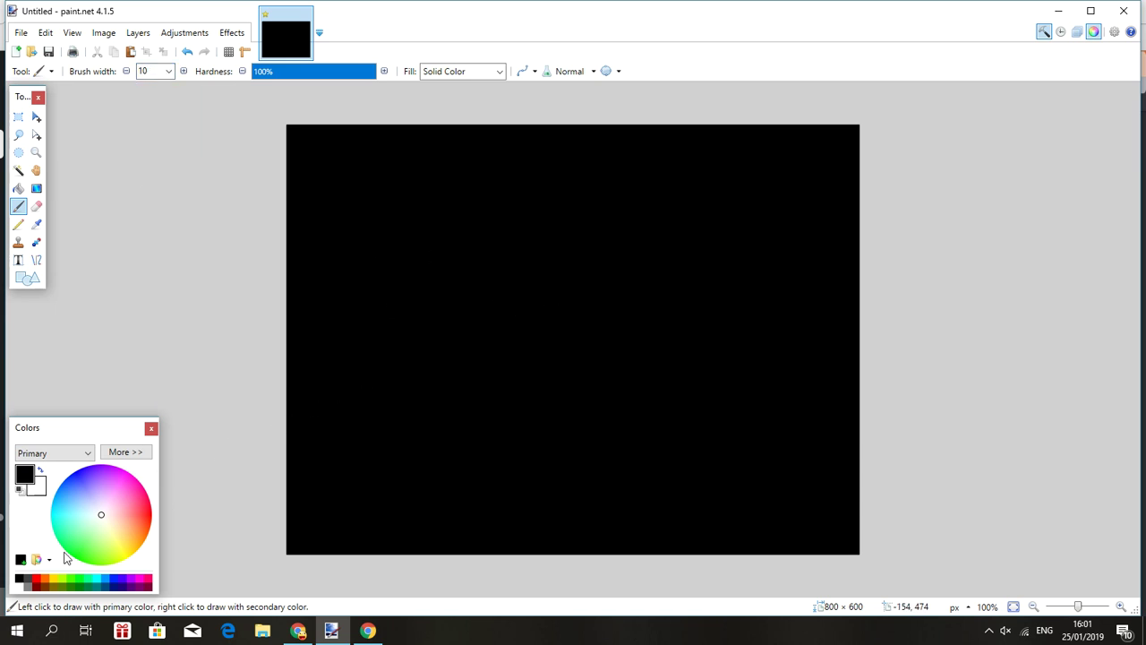
click(30, 578)
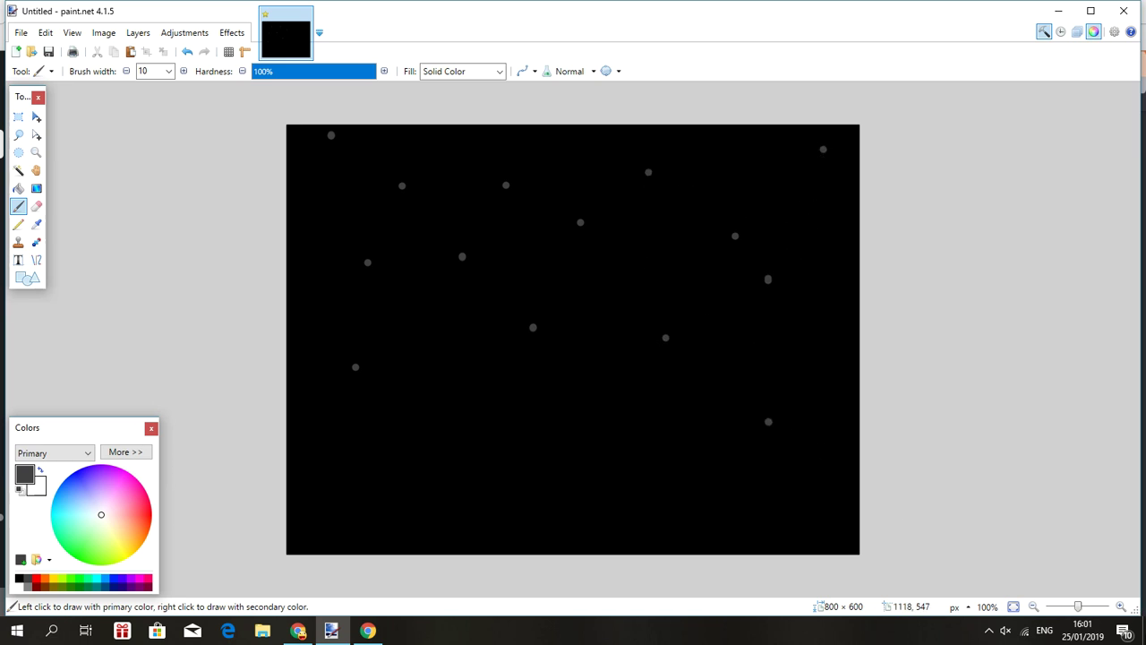
Paint a short dark gray stroke near the canvas center at 500% zoom and add single dots around it
click(1099, 608)
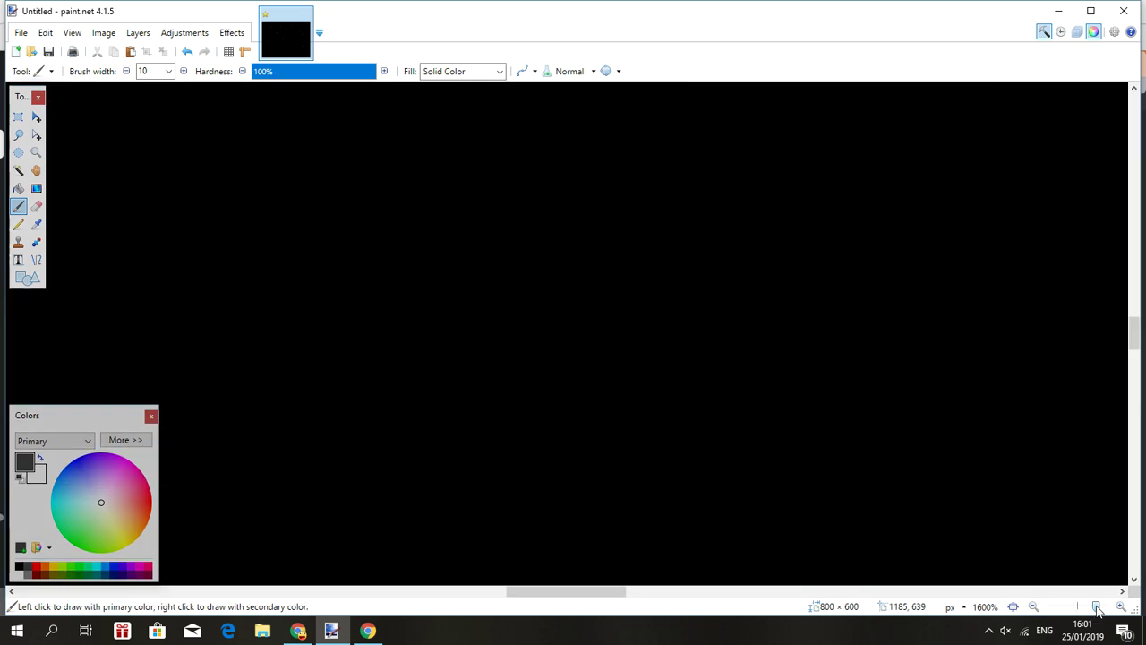
drag(1099, 608, 1085, 608)
drag(791, 403, 723, 382)
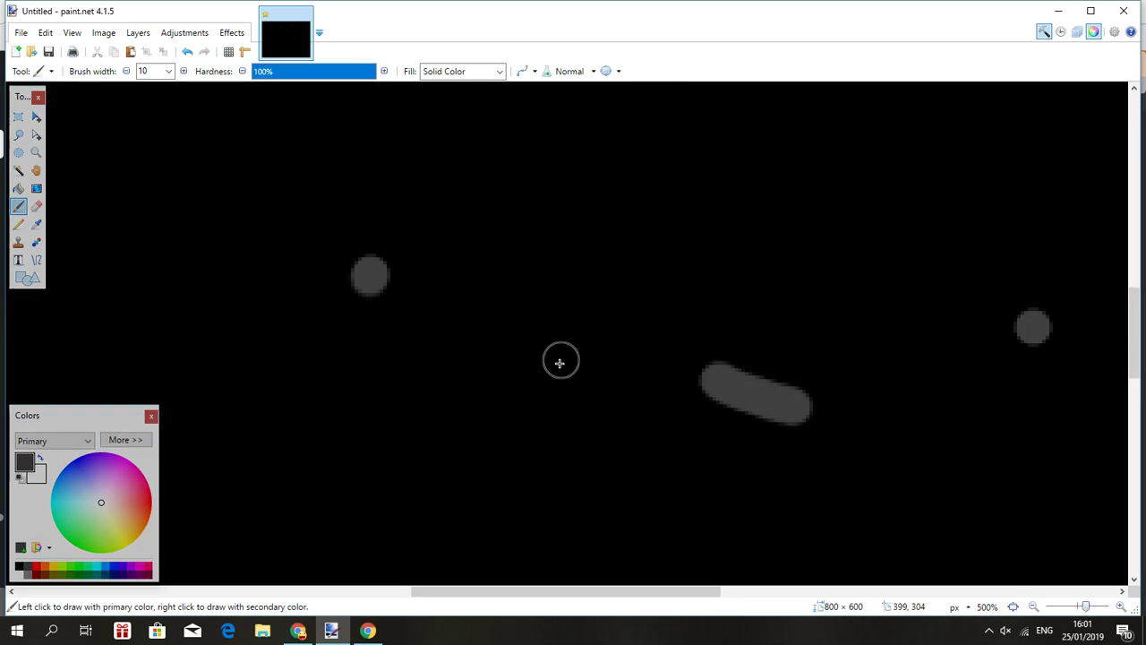
click(468, 459)
click(723, 184)
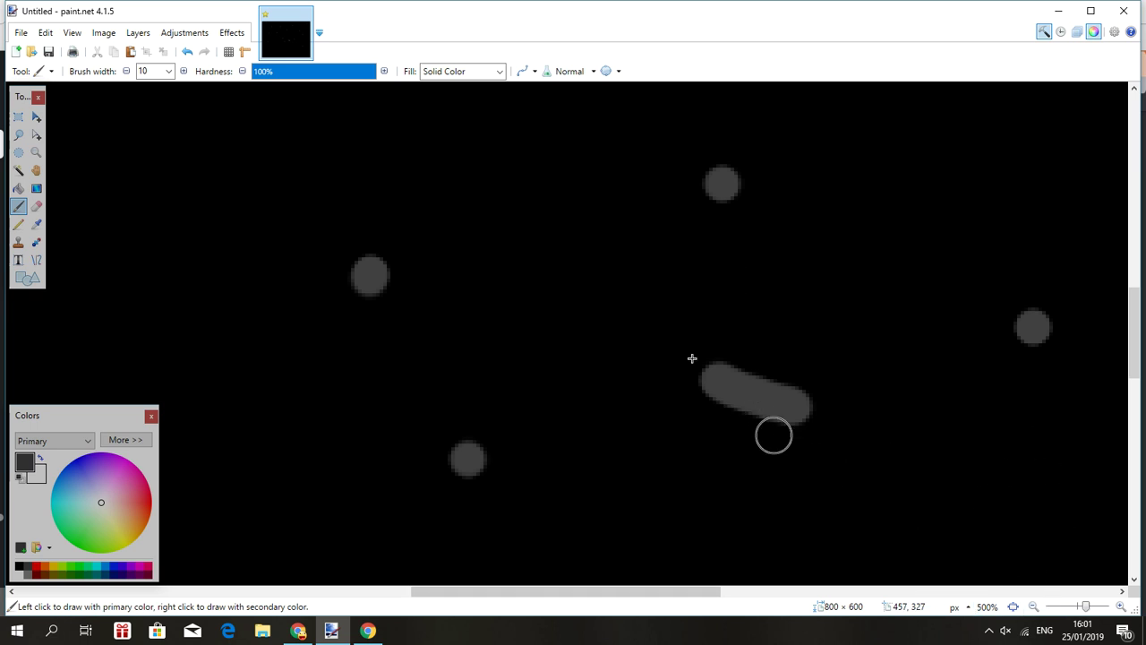
Add one dark gray dot in the upper middle of the canvas at 1400% zoom and return to 100%
scroll(770, 398, up, 9)
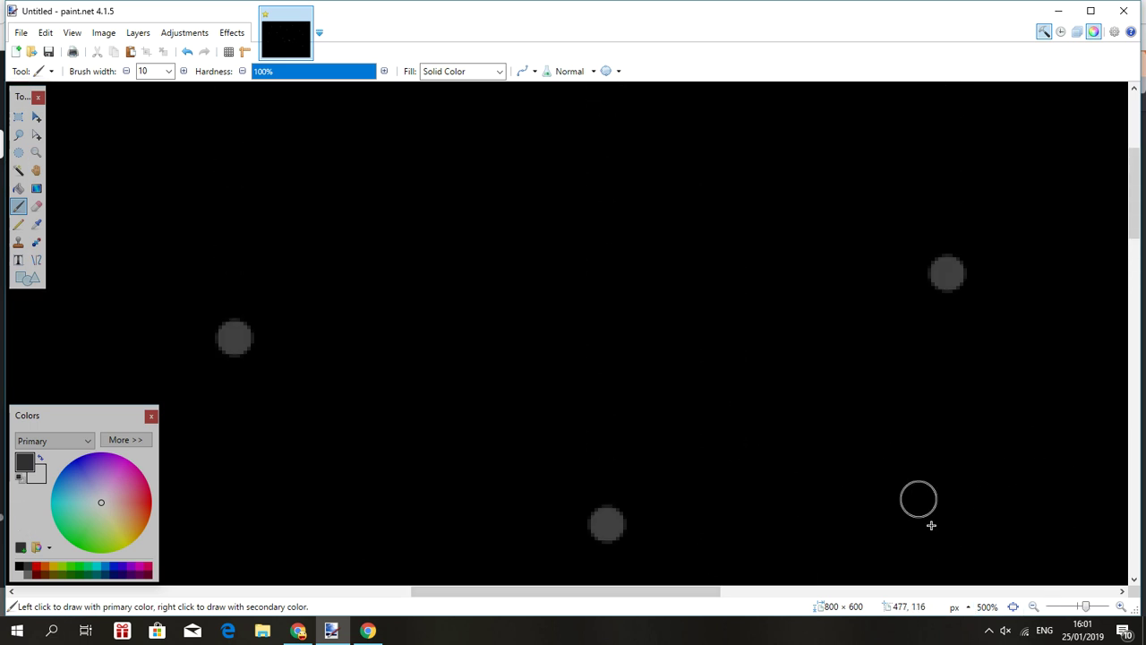
drag(1088, 609, 1095, 607)
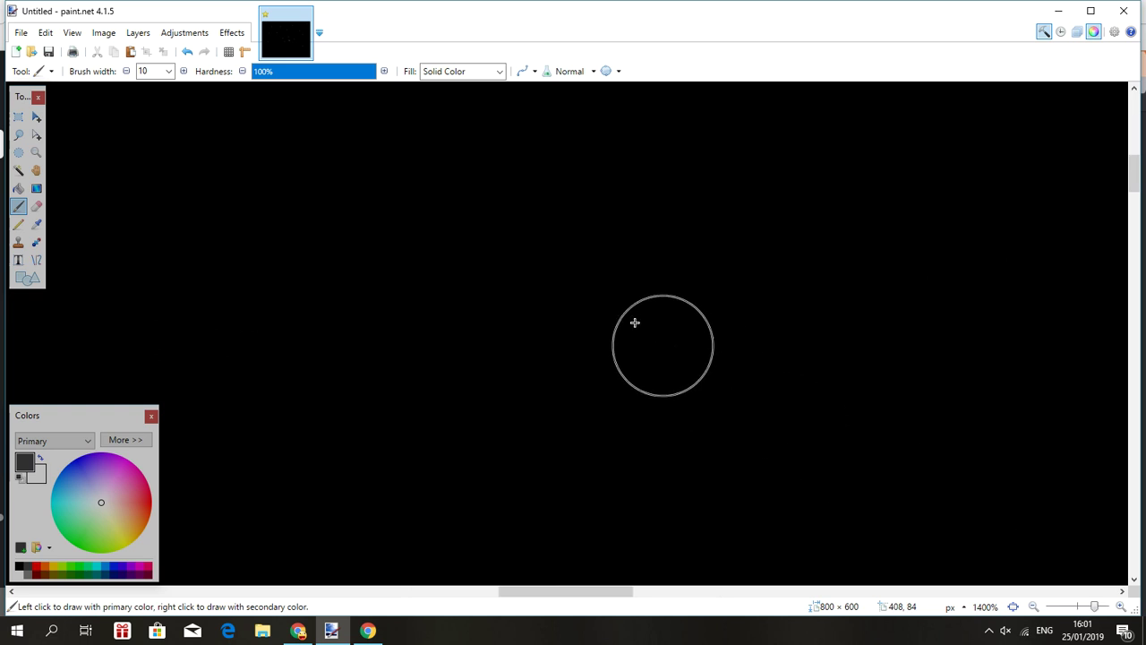
click(628, 327)
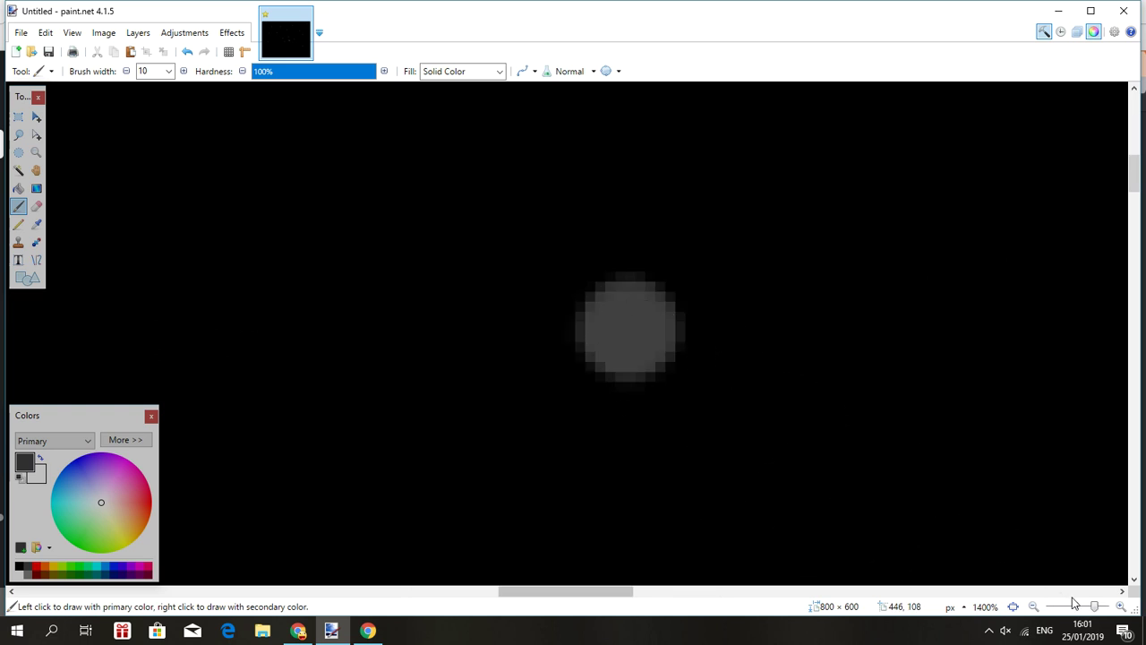
mouse_move(1095, 608)
mouse_down()
mouse_move(1033, 609)
mouse_move(1079, 610)
mouse_up()
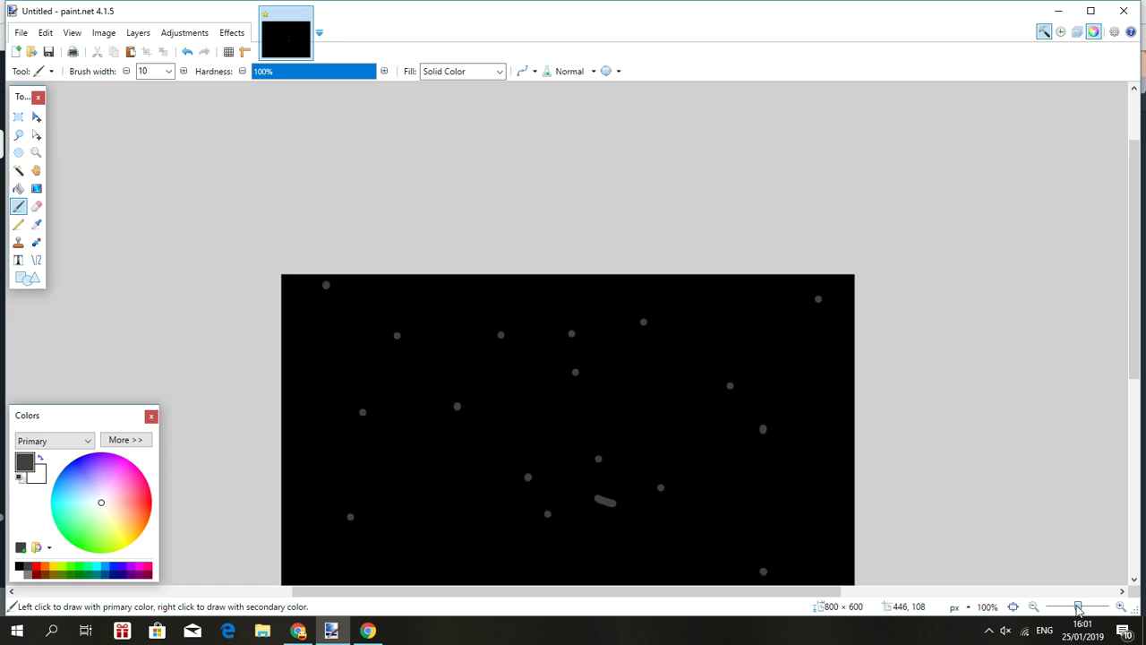
Dab more dark gray dots over the lower part and the sparse middle areas of the canvas
scroll(756, 393, down, 2)
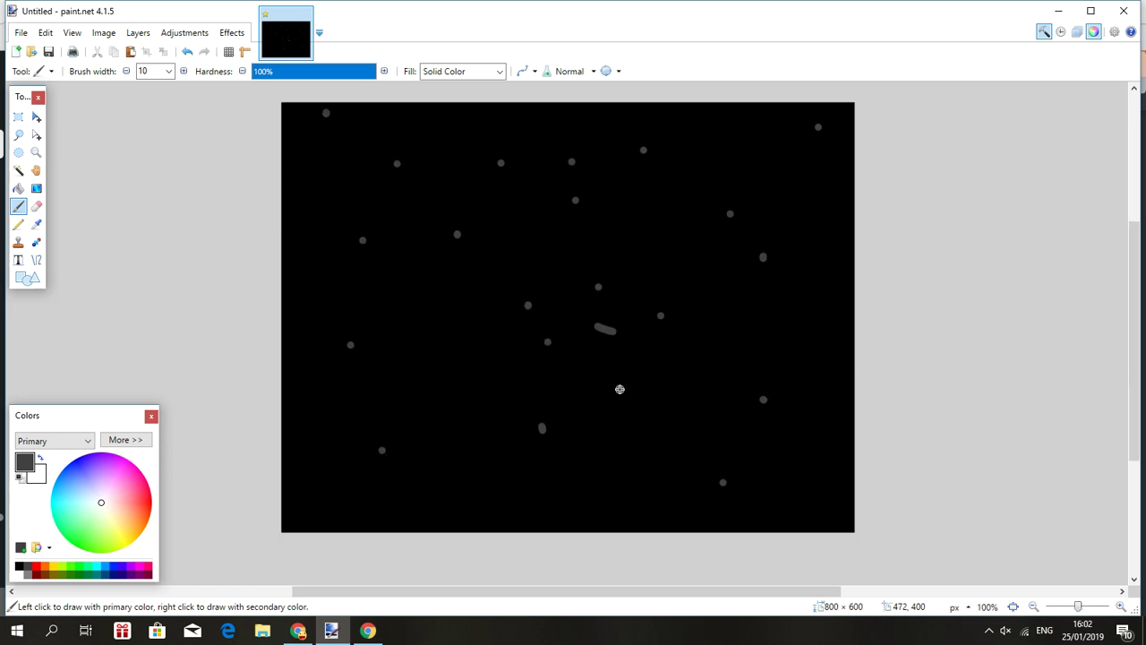
click(328, 448)
scroll(708, 376, down, 3)
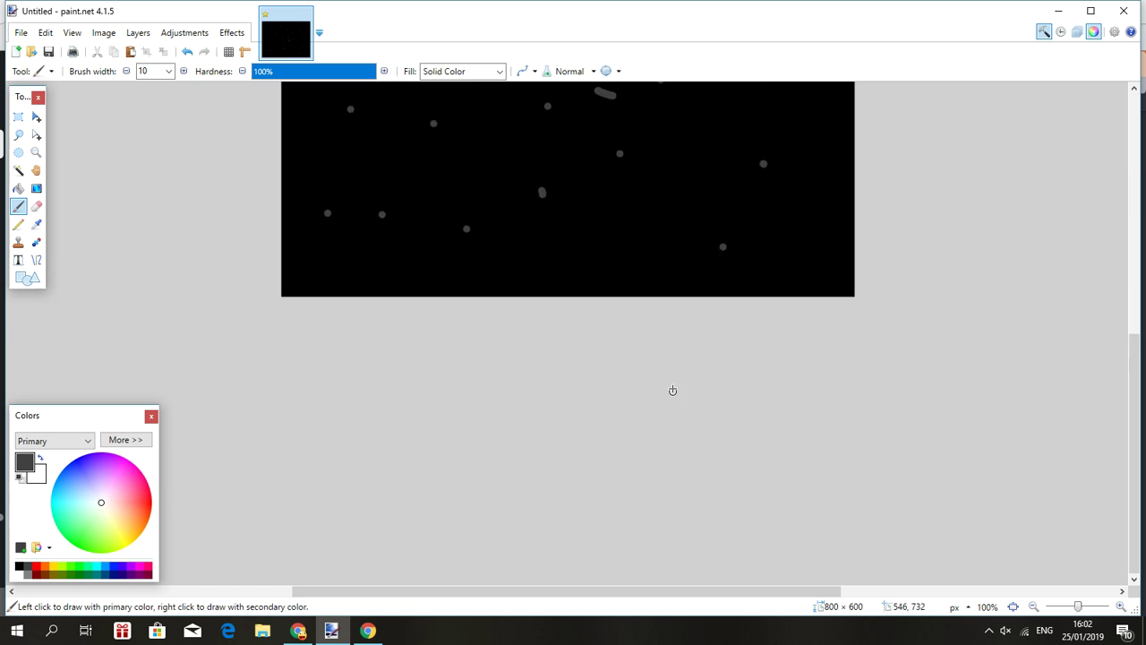
scroll(645, 380, up, 1)
scroll(621, 372, up, 2)
scroll(579, 366, down, 1)
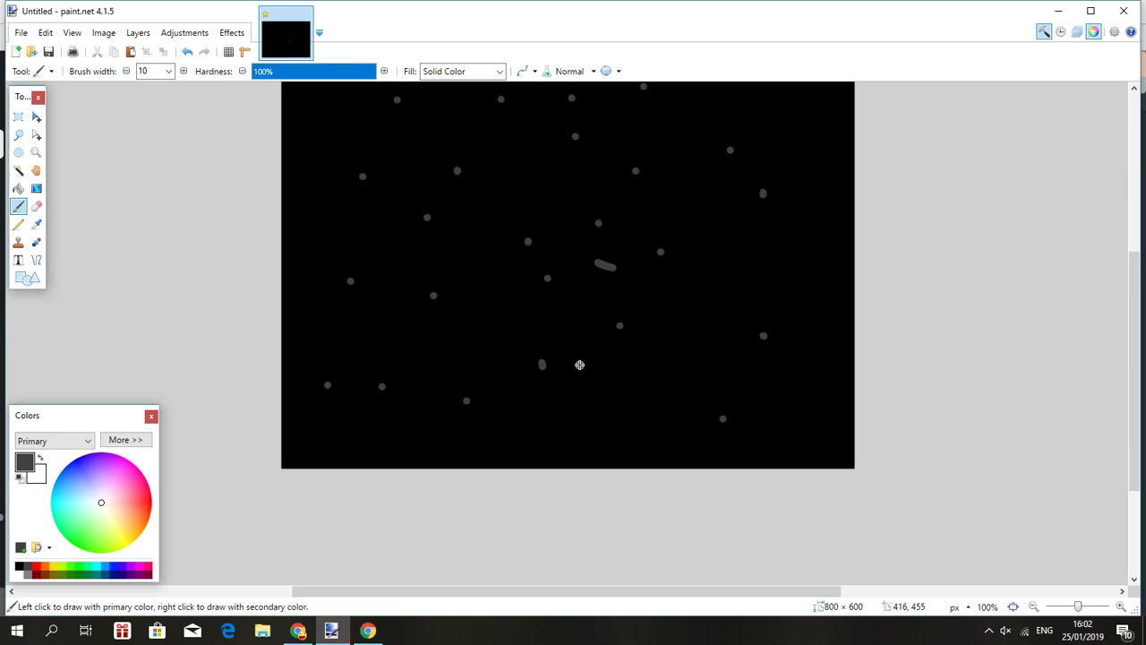
scroll(579, 366, up, 1)
Draw a white vertical Line/Curve at brush width 15 in the canvas's lower-left area, undoing the stray mark beside it
click(36, 260)
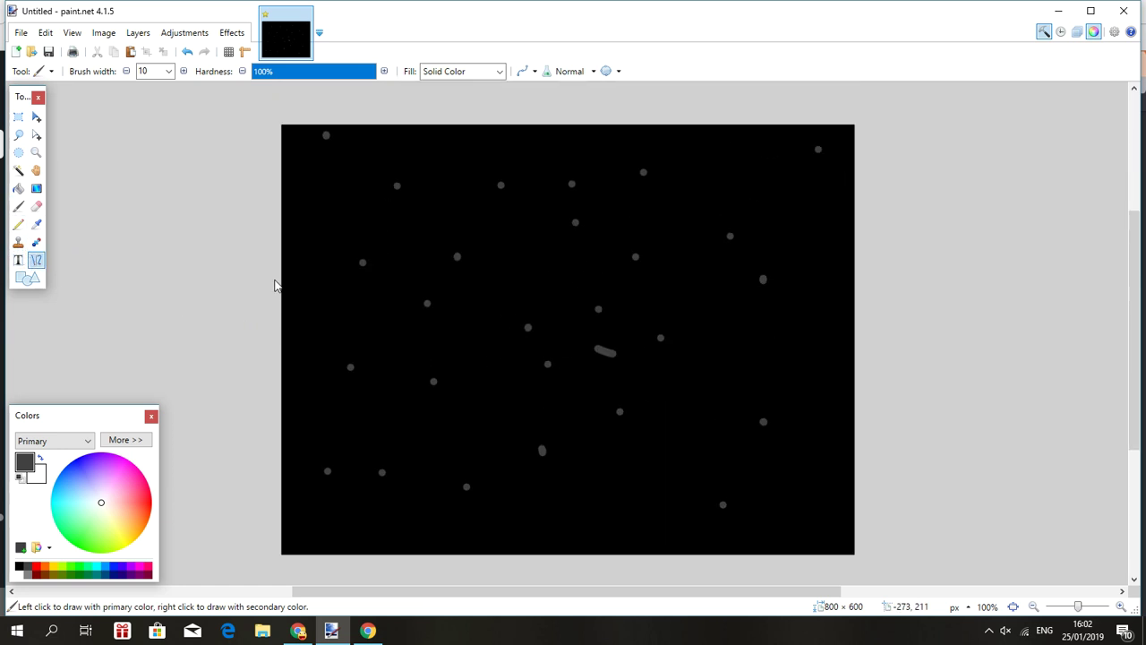
click(19, 574)
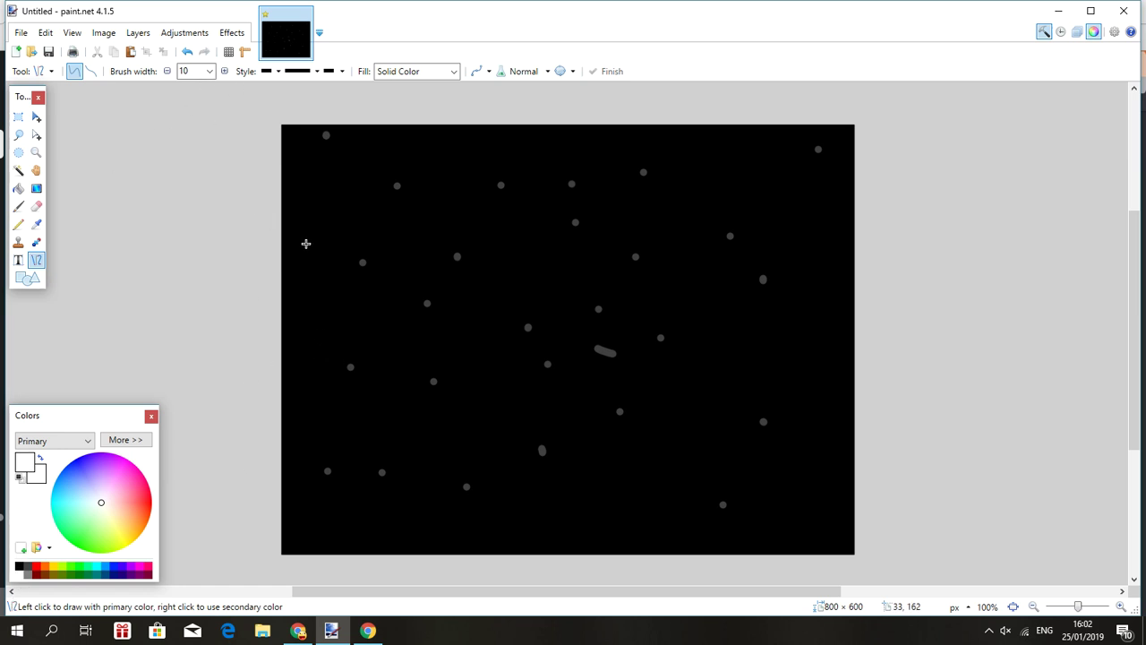
click(209, 71)
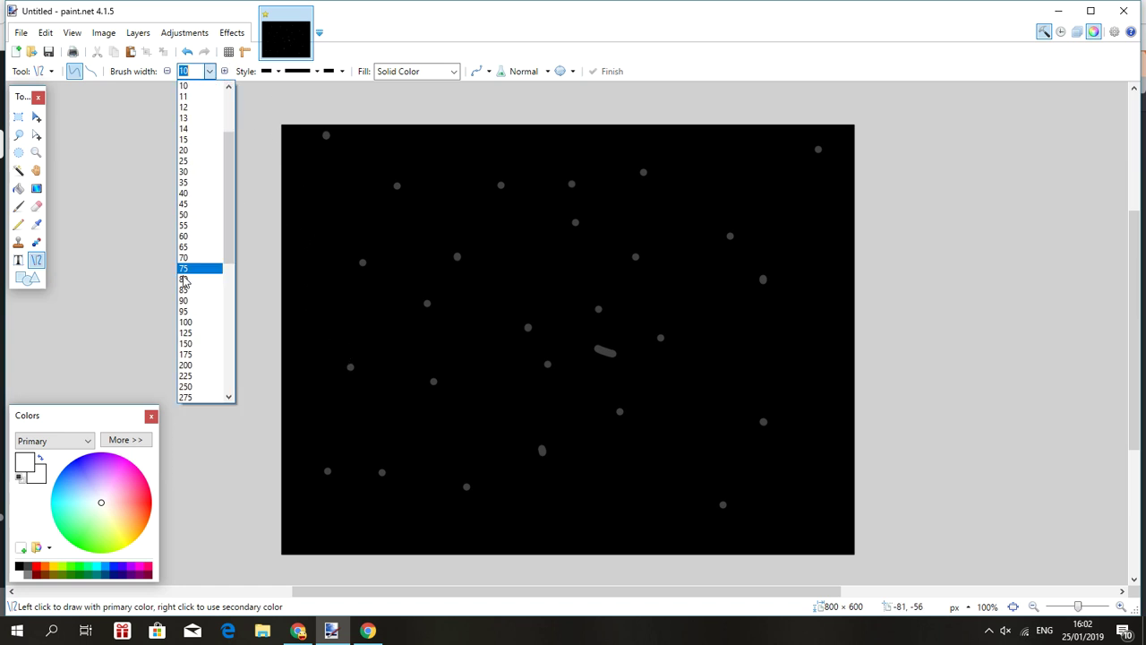
click(186, 138)
mouse_move(347, 354)
mouse_down()
mouse_move(348, 489)
mouse_move(323, 540)
mouse_move(308, 539)
mouse_up()
drag(324, 393, 325, 393)
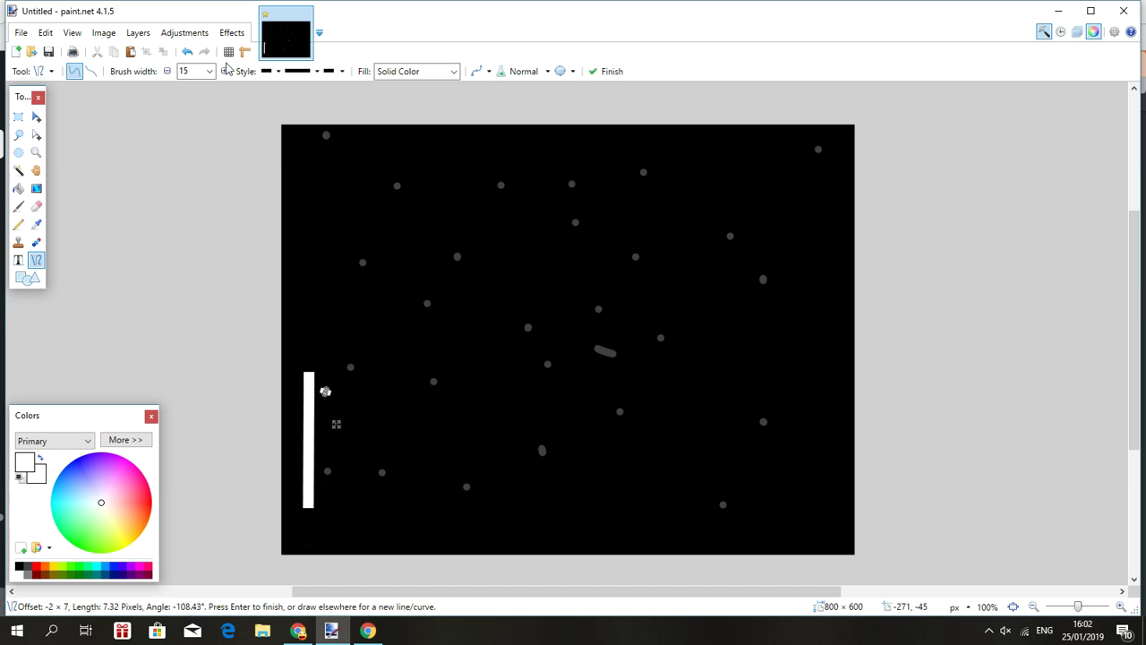
click(187, 54)
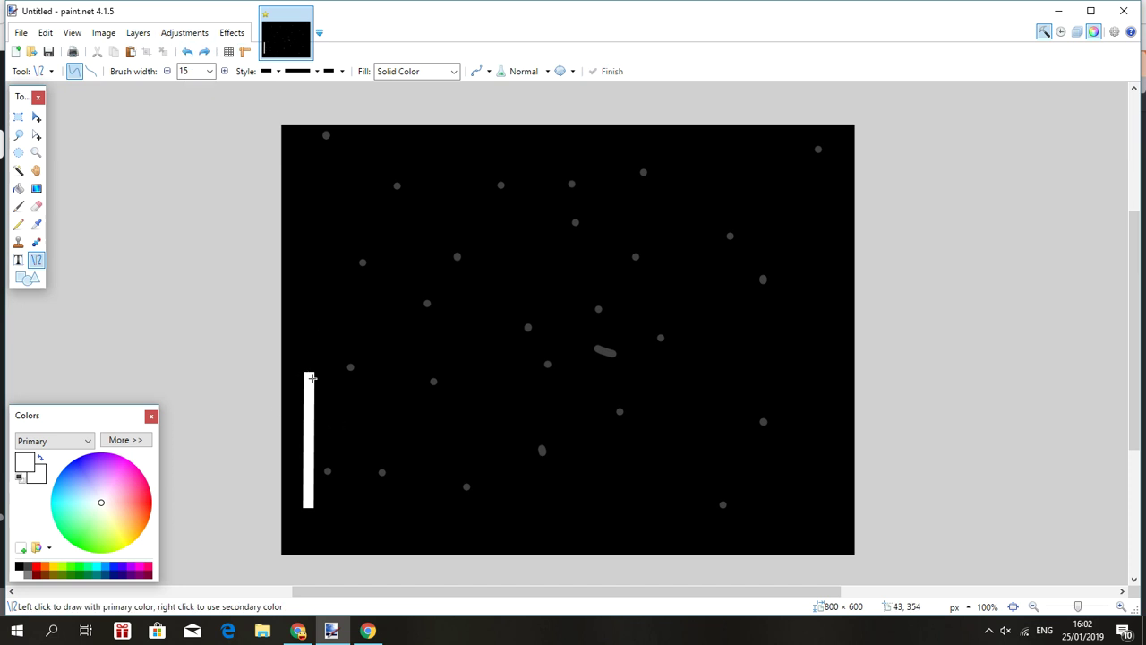
Draw three horizontal white lines about 87, 64 and 97 pixels long from the vertical line to form a letter E
drag(309, 377, 371, 377)
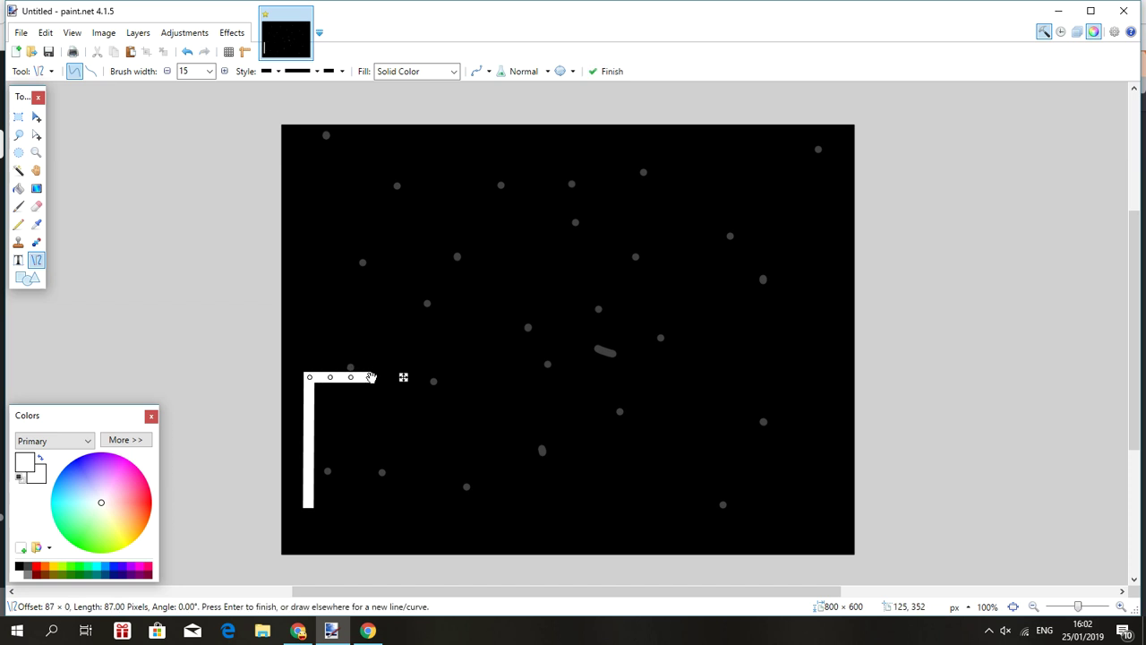
key(Return)
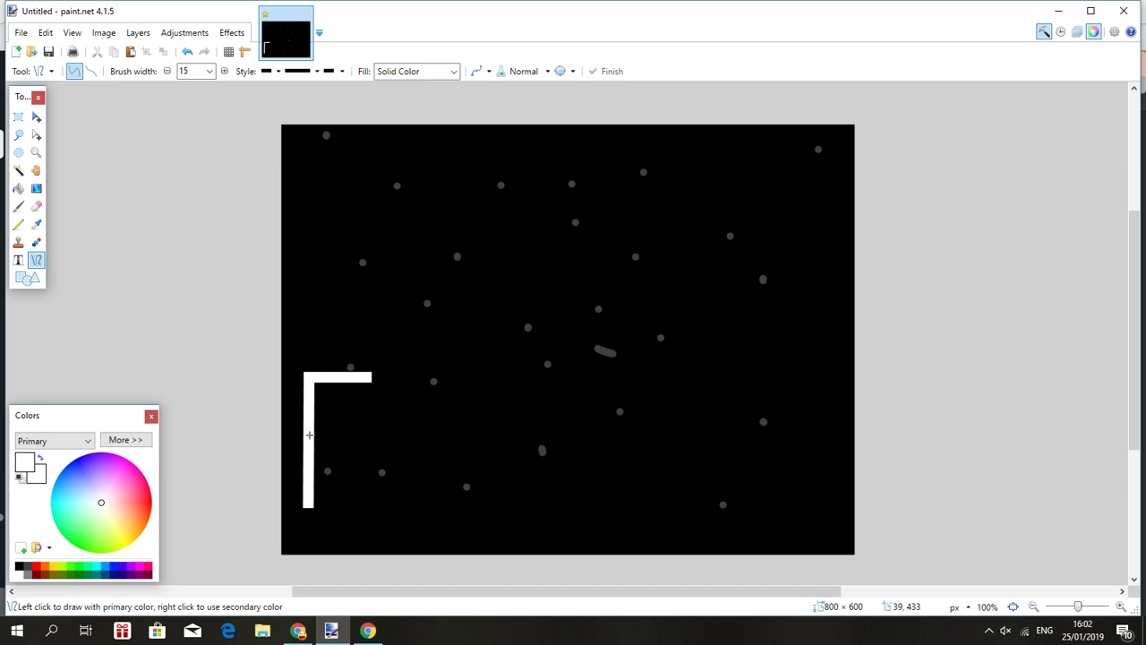
drag(309, 435, 357, 435)
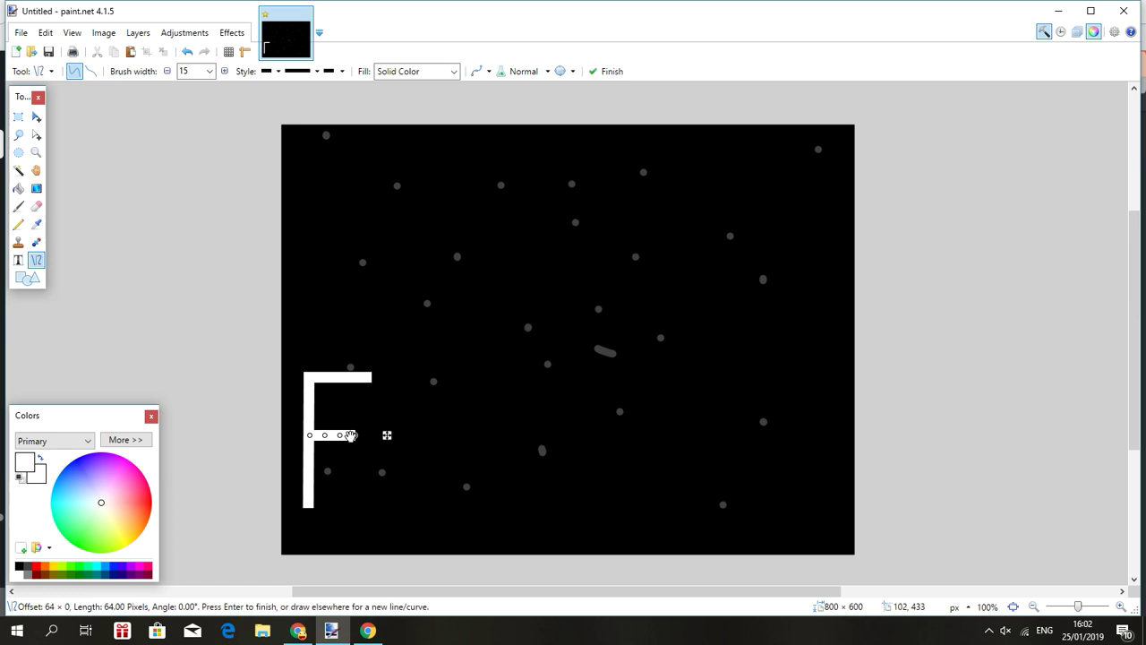
key(Return)
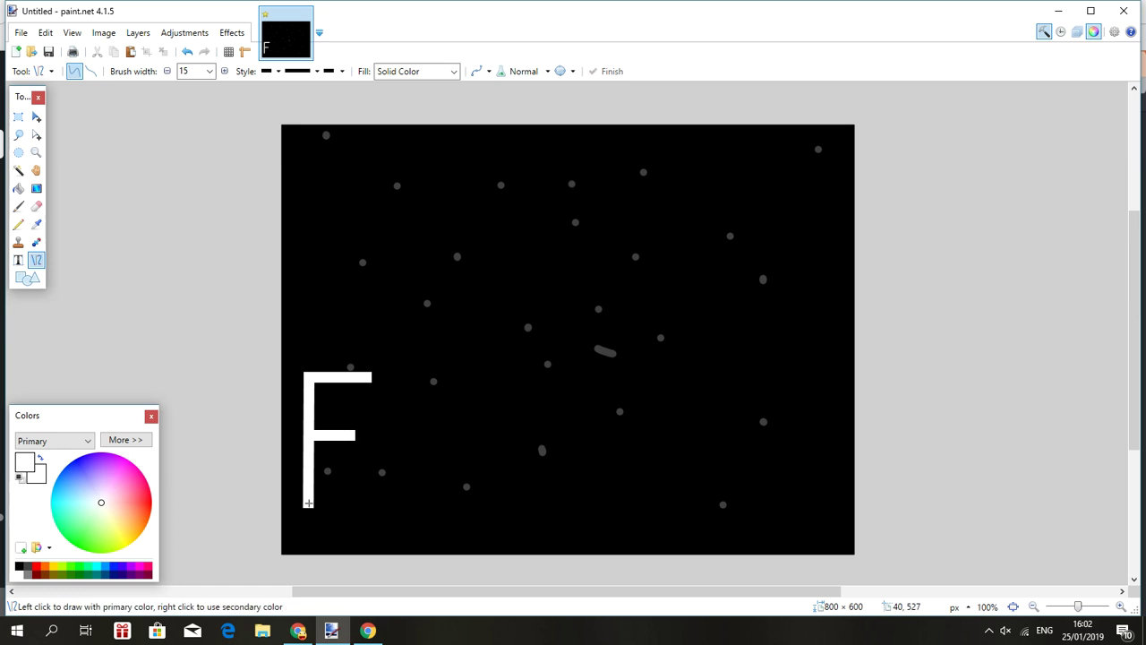
drag(309, 504, 405, 506)
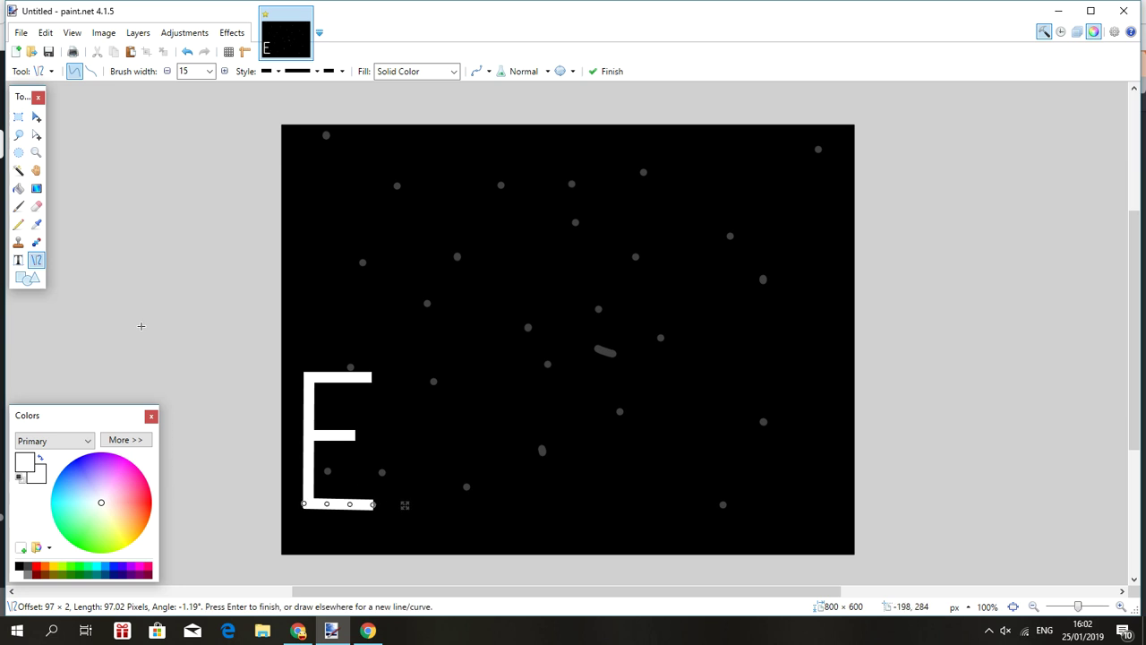
key(Return)
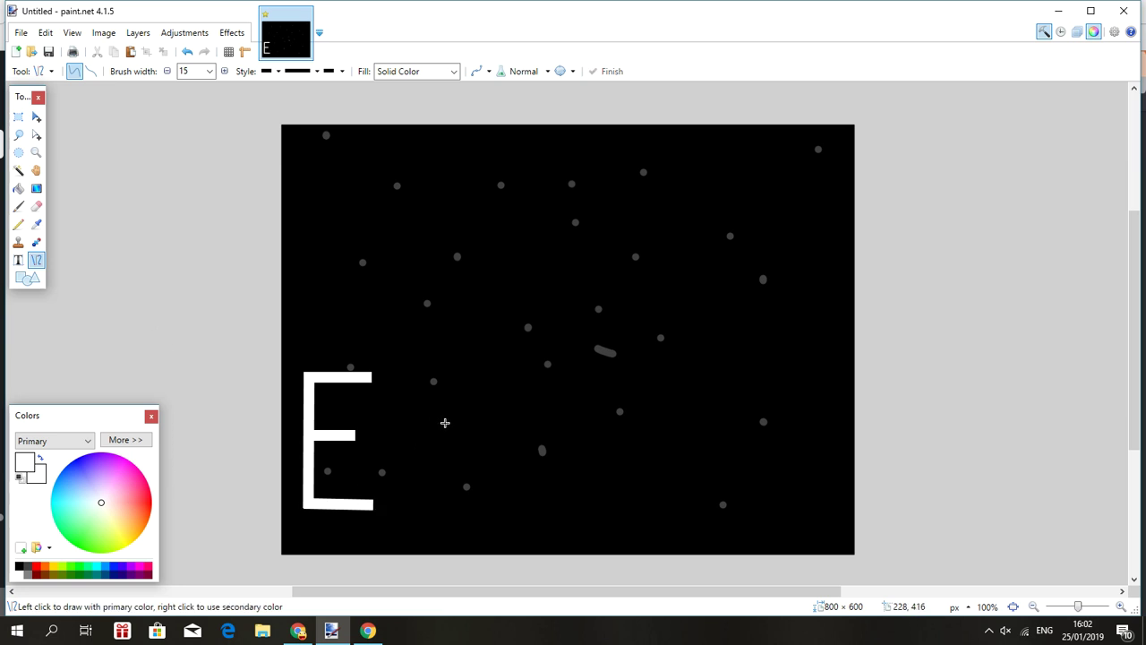
Draw and bend white curves beside the E into a letter S whose tail sweeps beneath the E
mouse_move(446, 421)
mouse_down()
mouse_move(371, 421)
mouse_move(383, 418)
mouse_move(381, 453)
mouse_move(416, 479)
mouse_up()
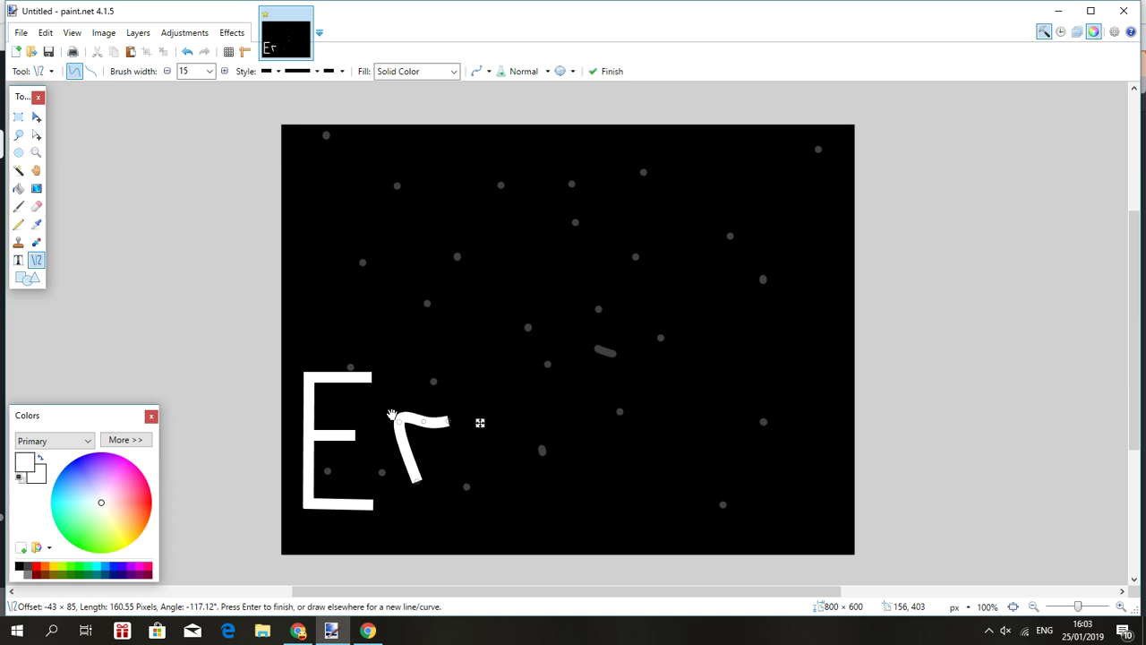
mouse_move(394, 417)
mouse_down()
mouse_move(391, 451)
mouse_move(469, 510)
mouse_move(434, 526)
mouse_move(455, 505)
mouse_move(445, 504)
mouse_up()
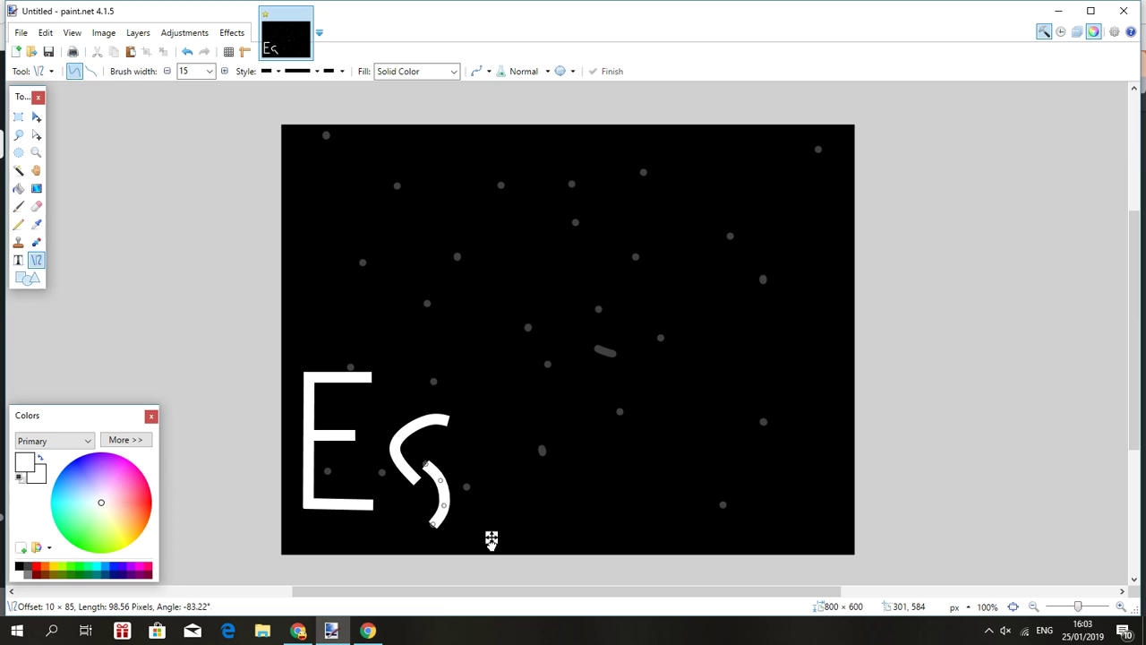
mouse_move(491, 538)
mouse_down()
mouse_move(473, 549)
mouse_move(388, 525)
mouse_move(305, 526)
mouse_up()
key(Return)
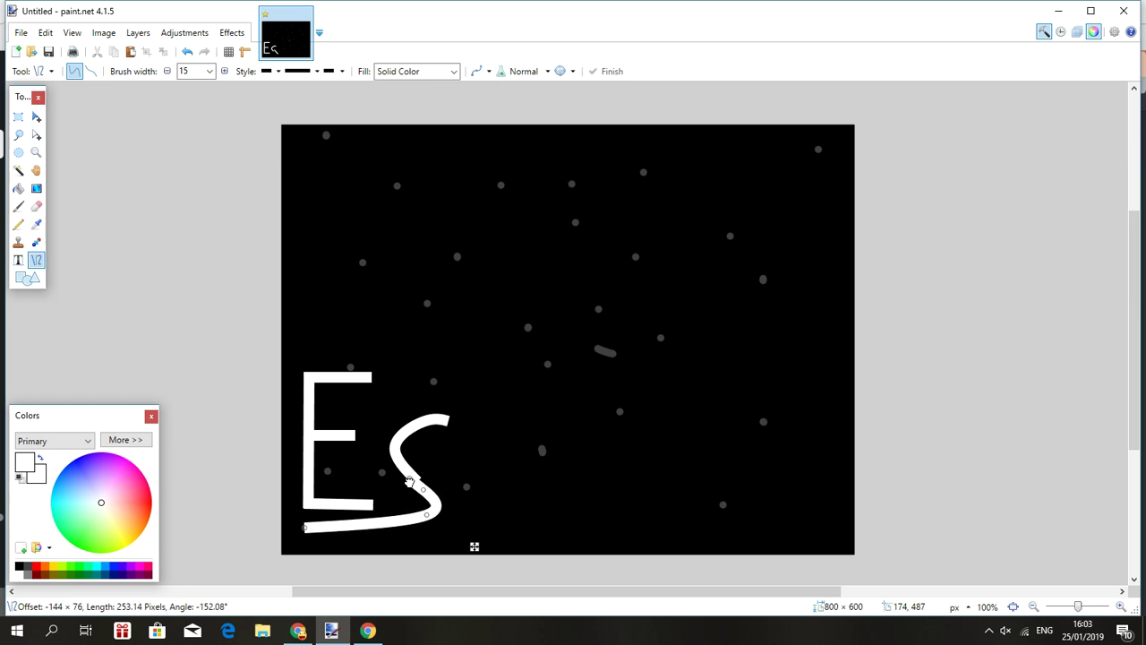
mouse_move(408, 481)
mouse_down()
mouse_move(391, 448)
mouse_move(400, 462)
mouse_move(376, 525)
mouse_move(324, 522)
mouse_up()
key(Return)
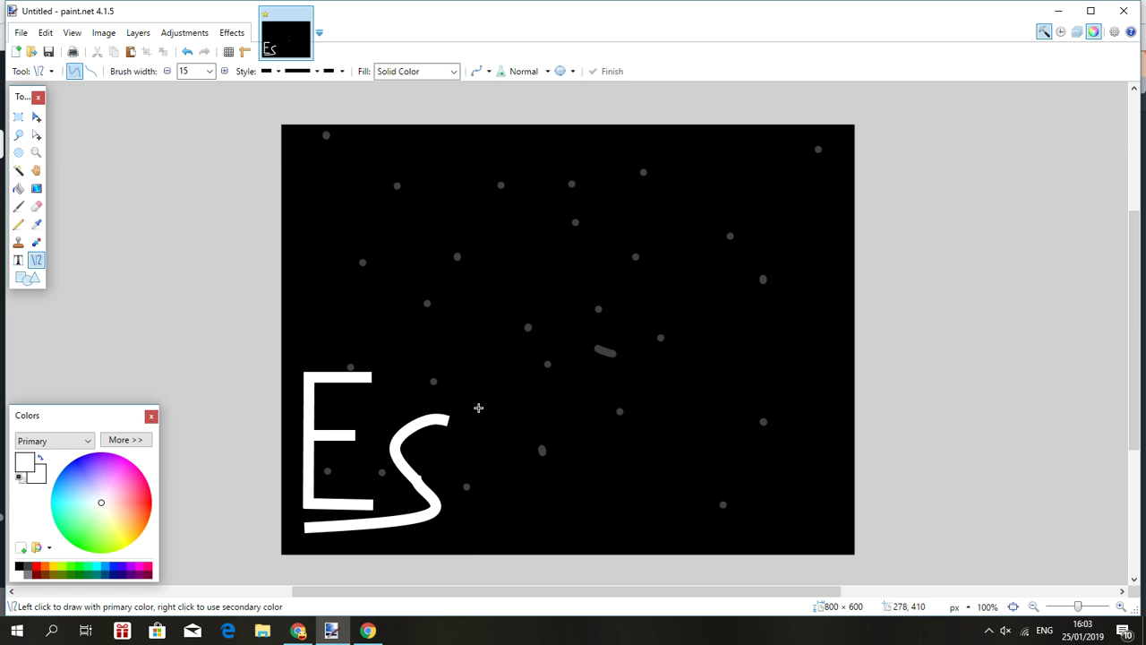
Hide the screen-sharing notice and switch to the Chrome window with the Discord channel
click(368, 631)
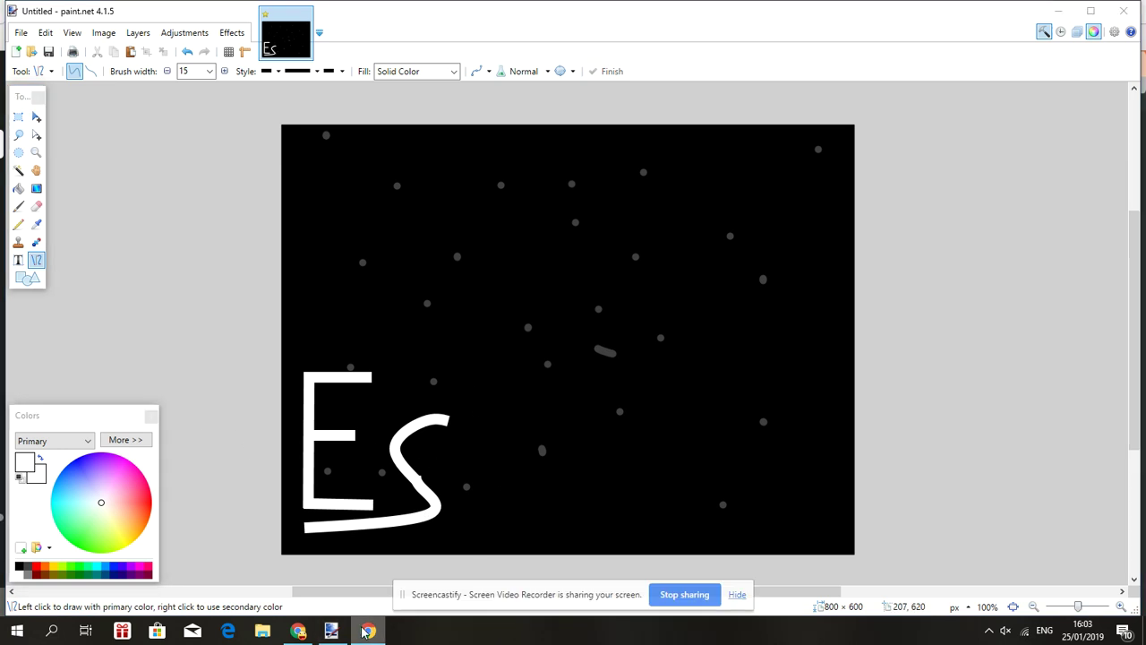
click(737, 595)
click(363, 631)
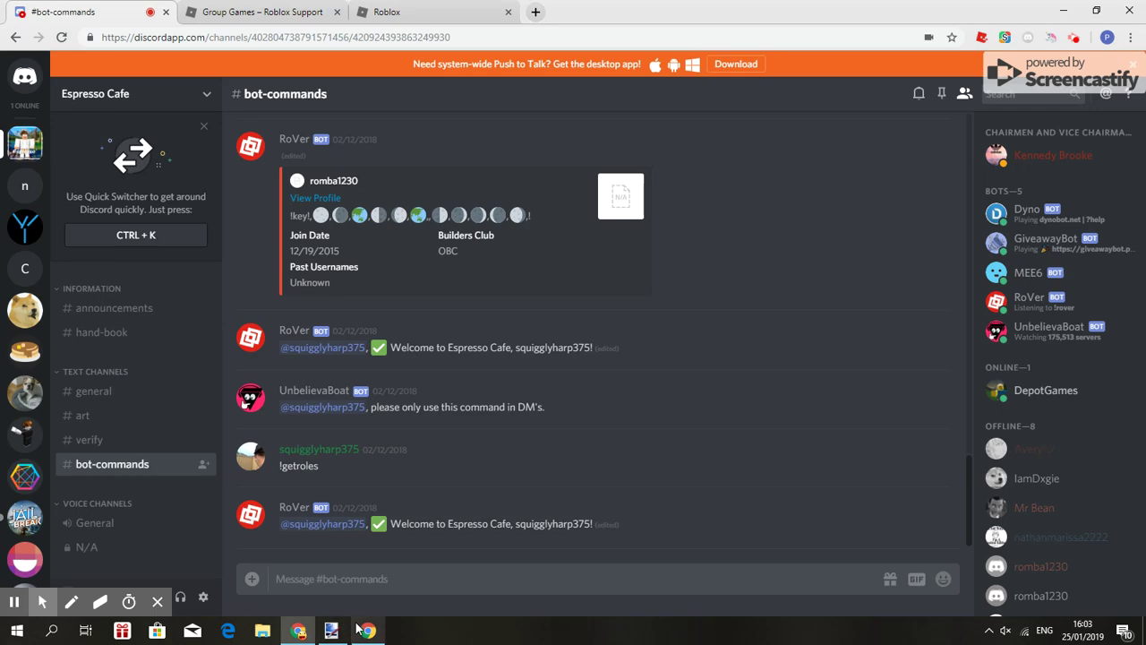
Switch back to the paint.net window with the Untitled canvas and hide the screen-sharing notice
mouse_move(357, 630)
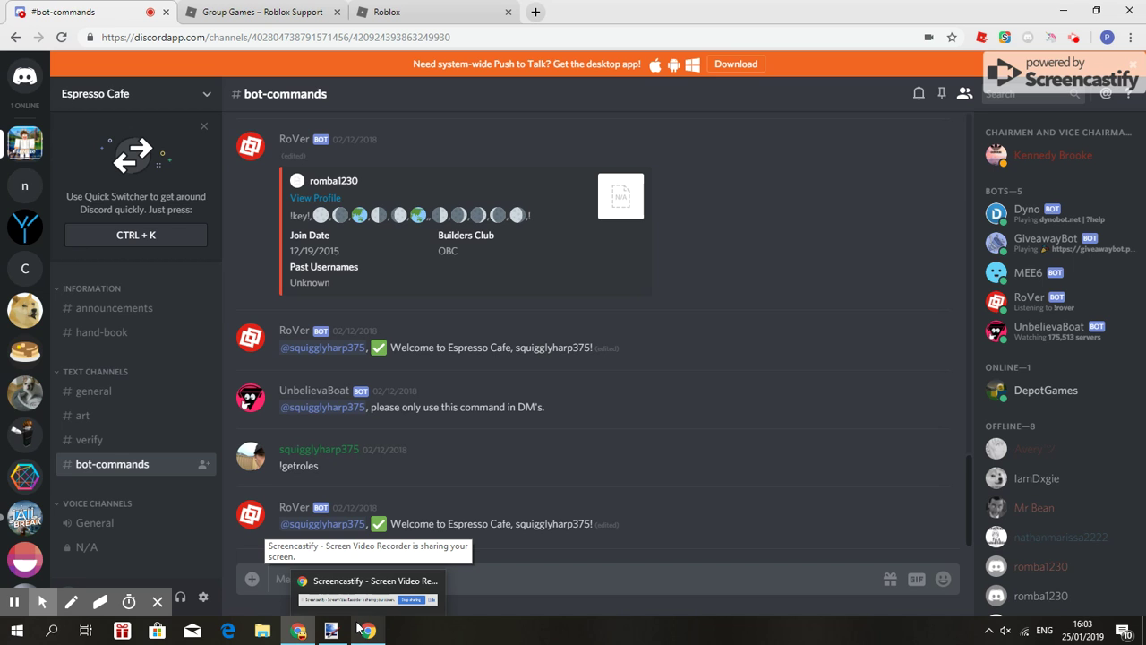
click(332, 630)
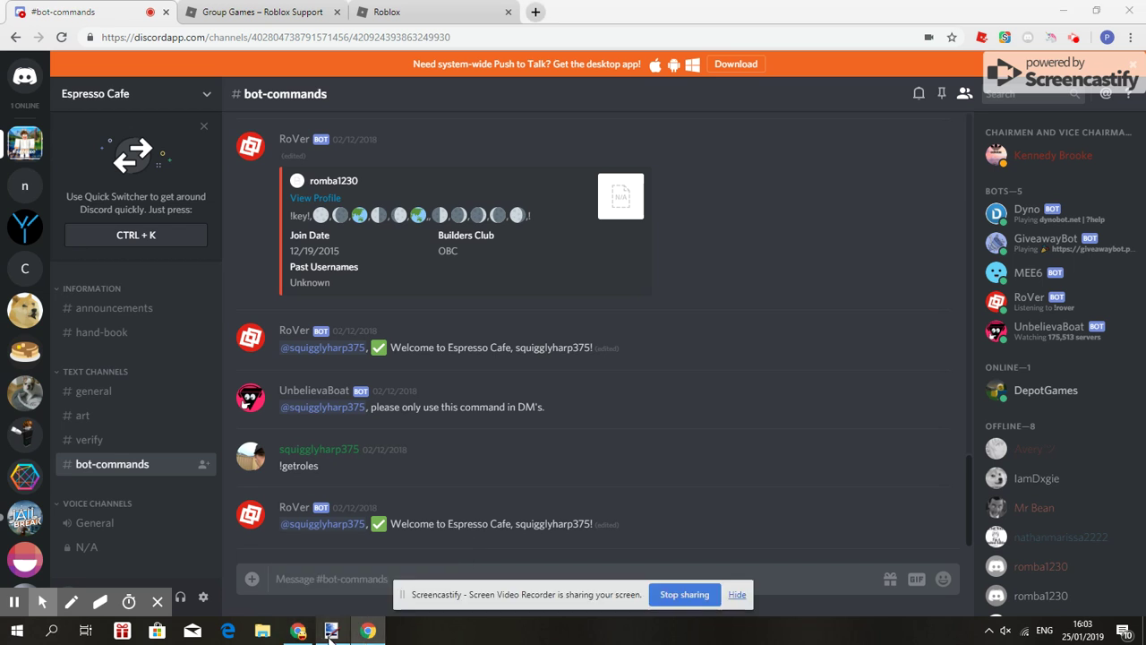
click(740, 595)
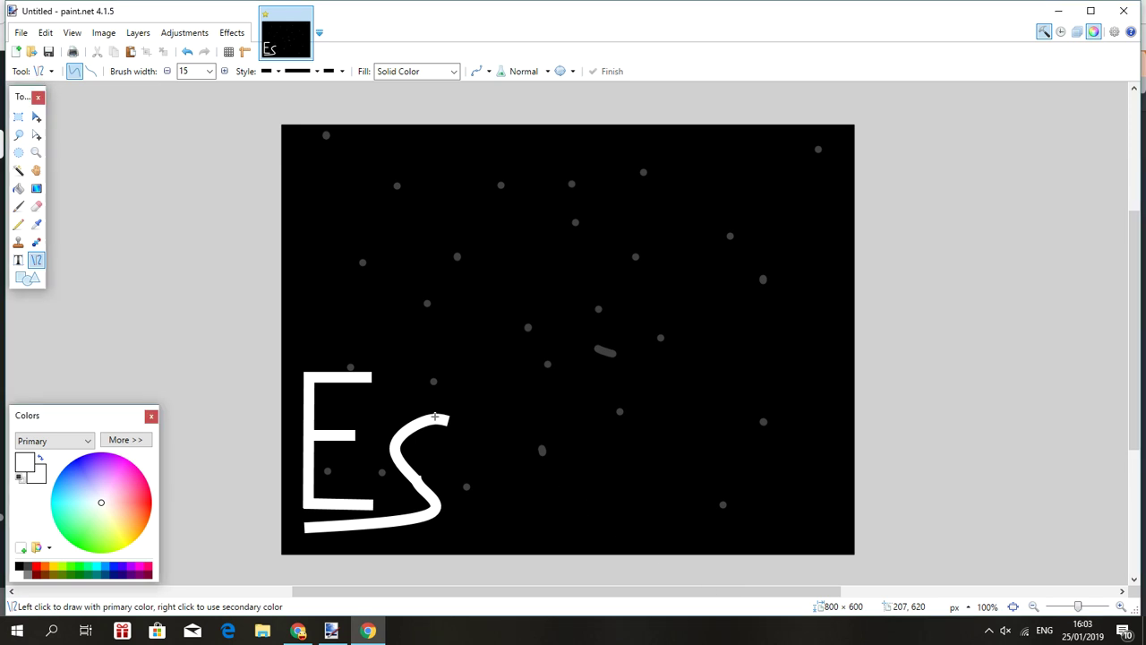
Draw a white slanted line about 168 pixels long after the S and a bent curve for its bowl to form a letter P
drag(479, 409, 463, 528)
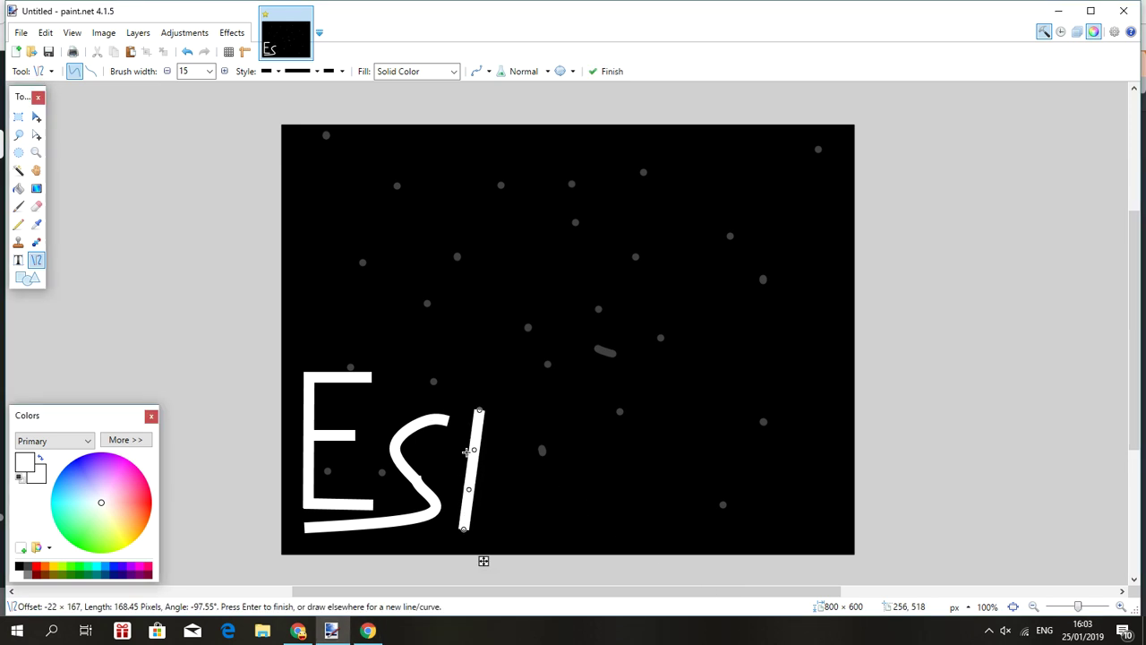
key(Return)
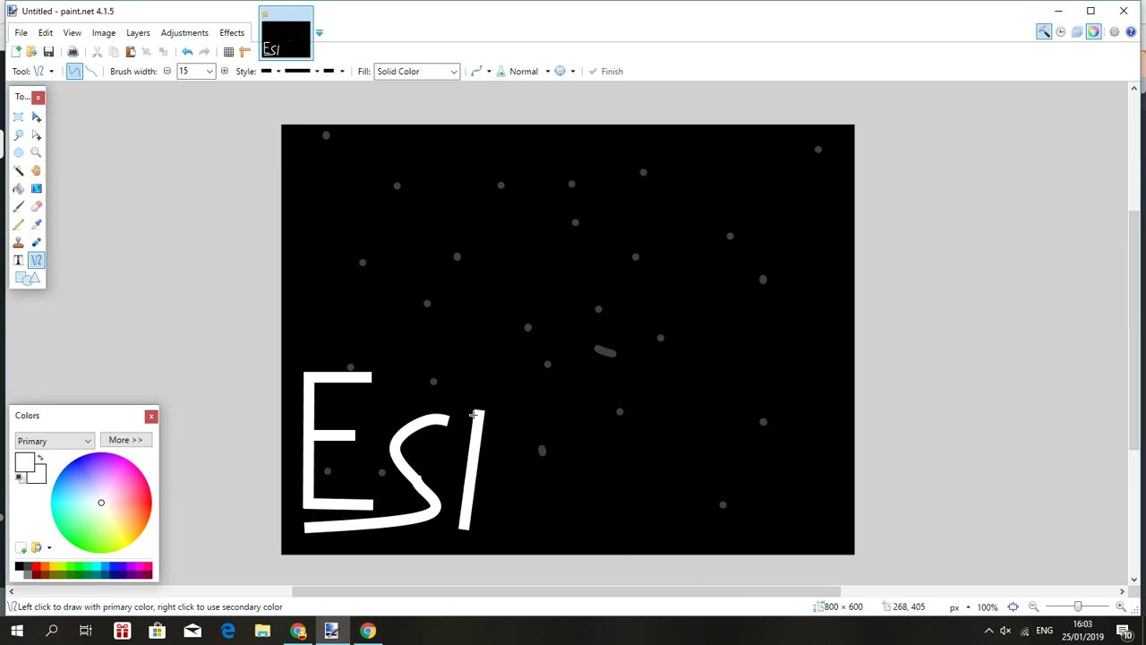
mouse_move(477, 414)
mouse_down()
mouse_move(537, 424)
mouse_move(488, 479)
mouse_move(476, 473)
mouse_up()
drag(512, 419, 470, 472)
key(Return)
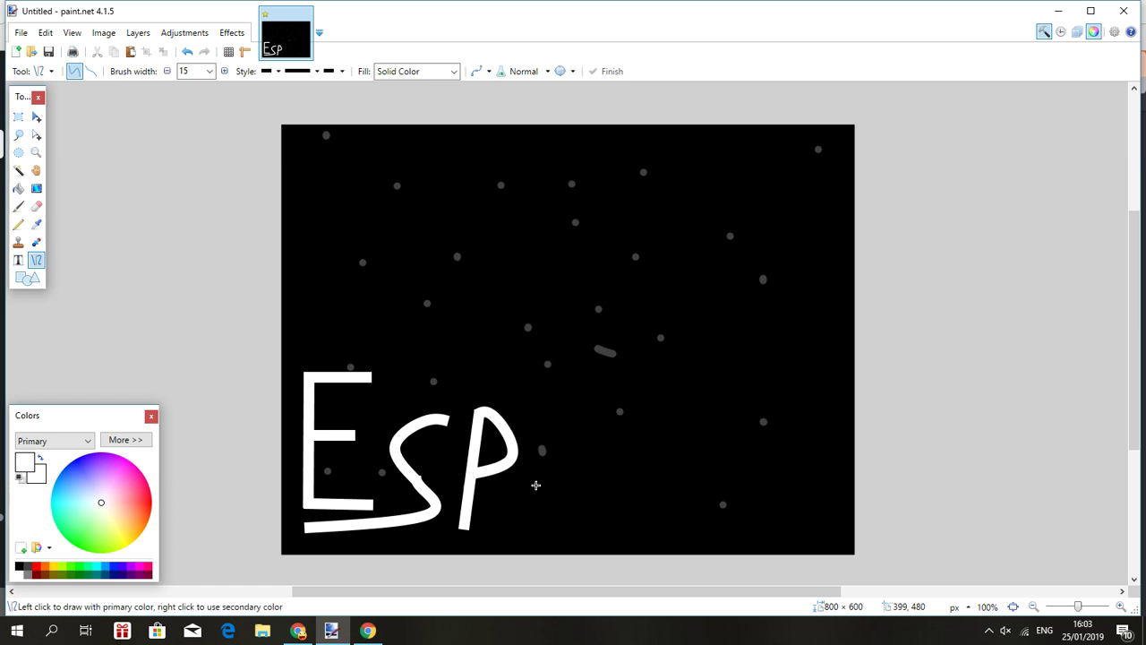
Draw a letter R after the P from a slanted stem, a curved bowl and a diagonal leg about 87 pixels long
drag(546, 431, 499, 535)
key(Return)
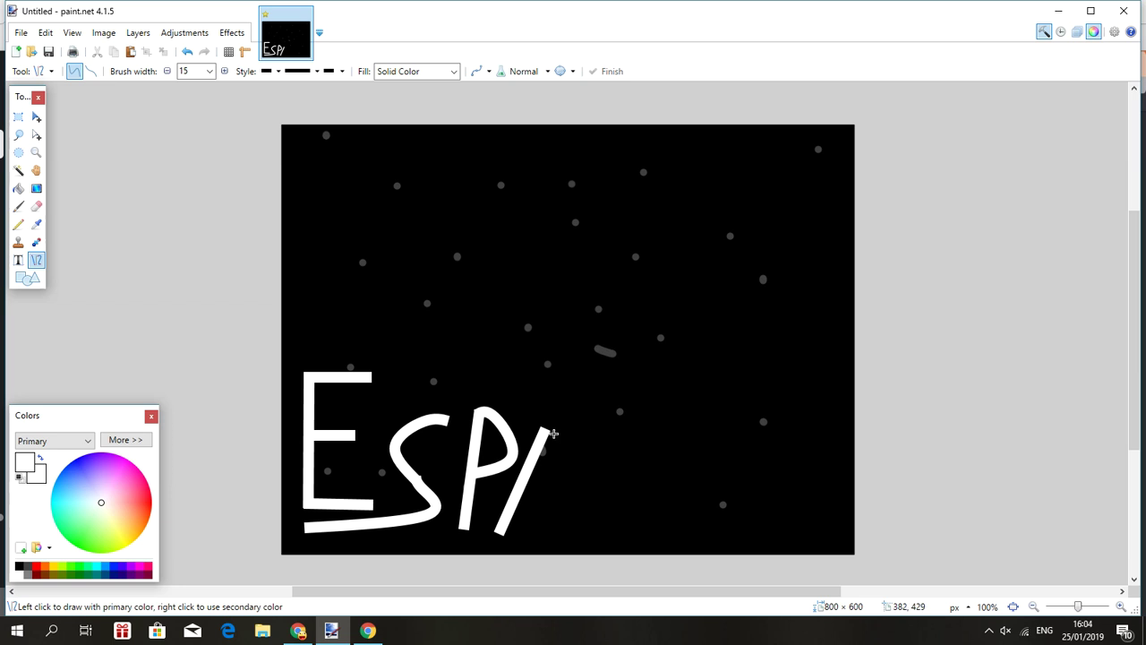
mouse_move(543, 434)
mouse_down()
mouse_move(594, 454)
mouse_move(583, 466)
mouse_move(573, 448)
mouse_move(568, 485)
mouse_move(534, 488)
mouse_up()
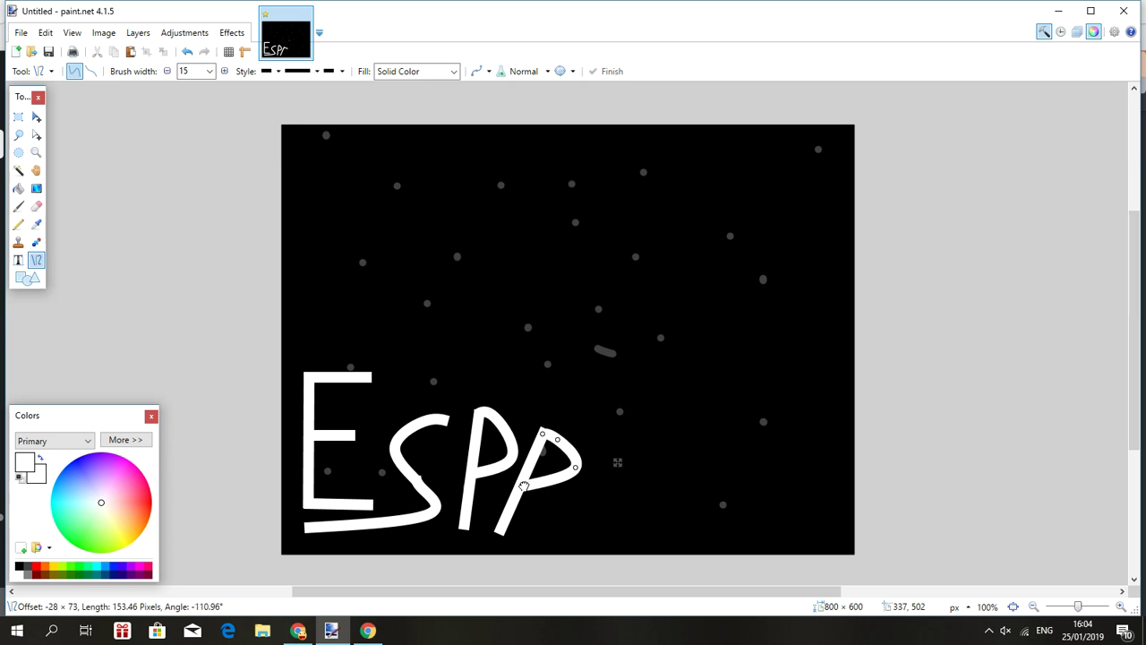
key(Return)
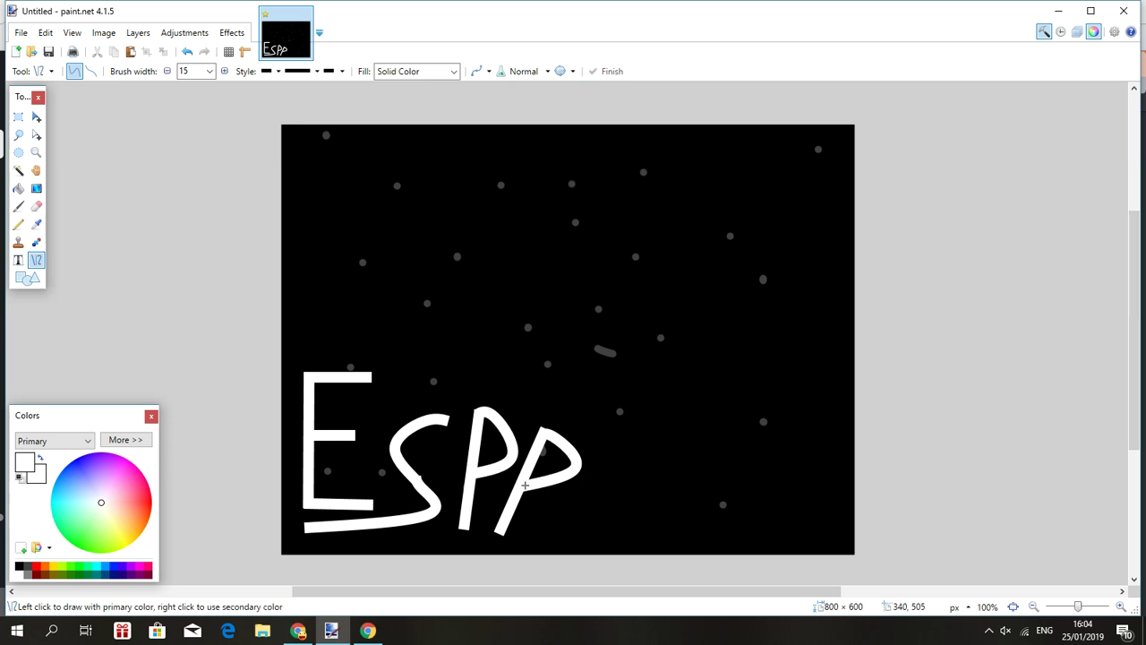
drag(525, 484, 543, 542)
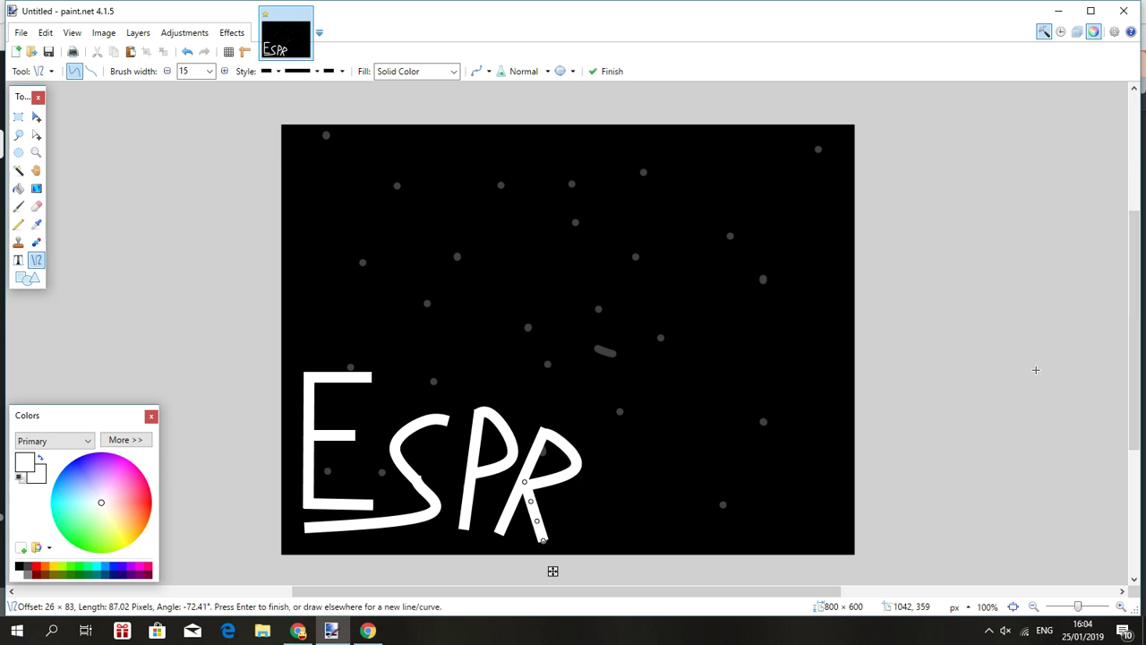
key(Return)
Draw a letter E after the R from a vertical line and three horizontal lines about 72, 39 and 72 pixels long
drag(594, 442, 592, 540)
key(Return)
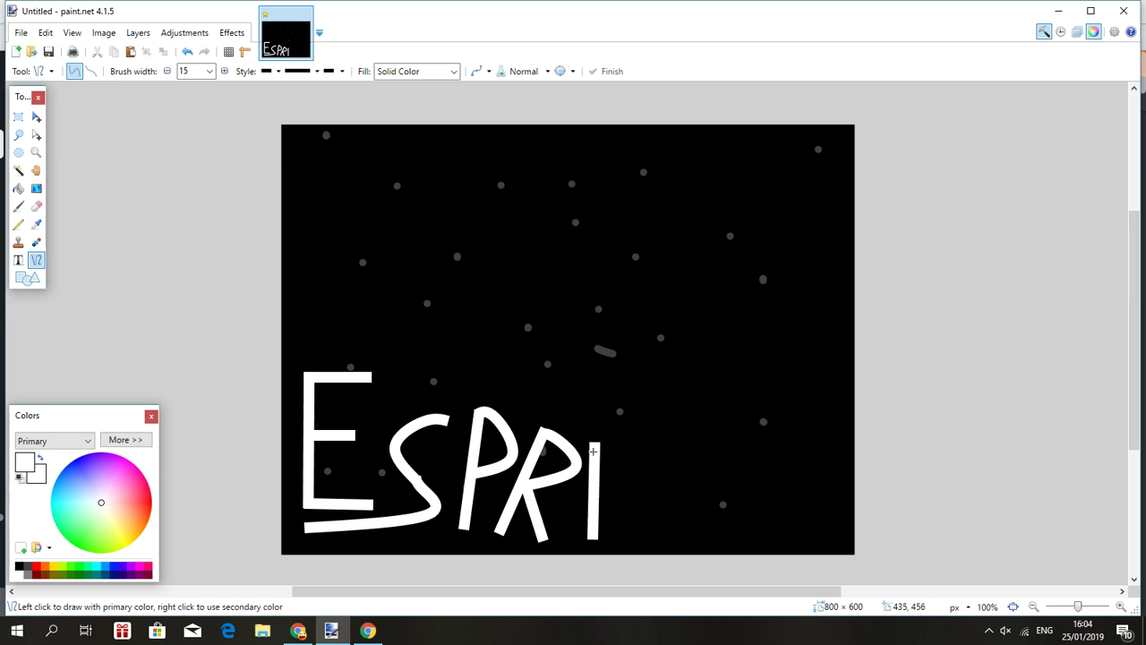
drag(594, 448, 646, 447)
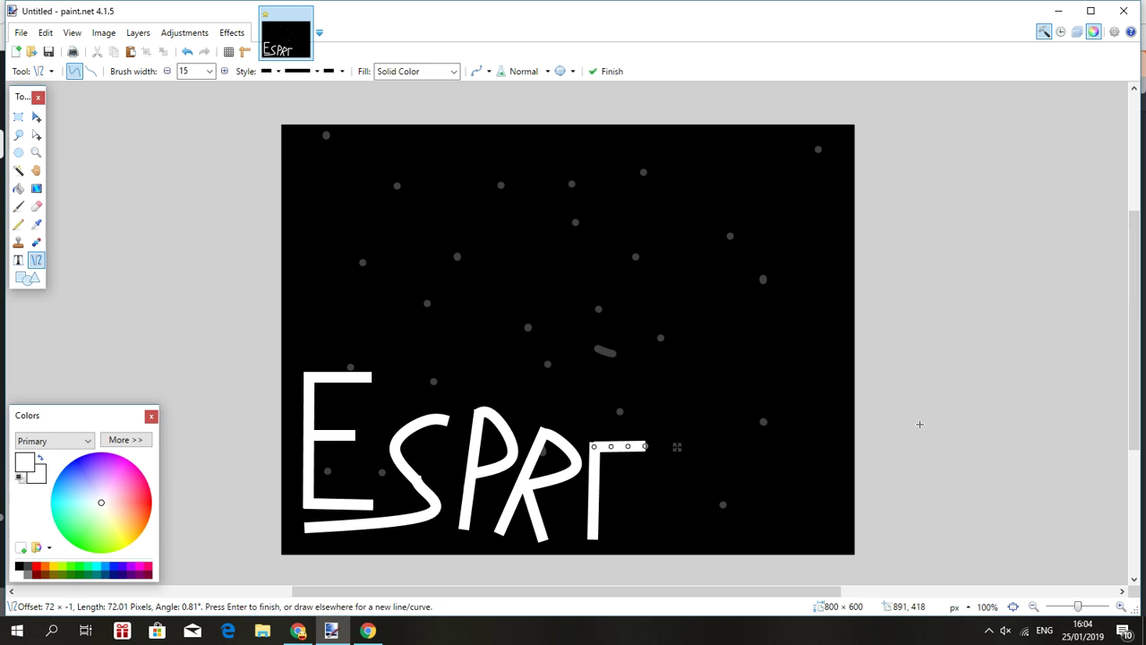
key(Return)
drag(595, 488, 624, 488)
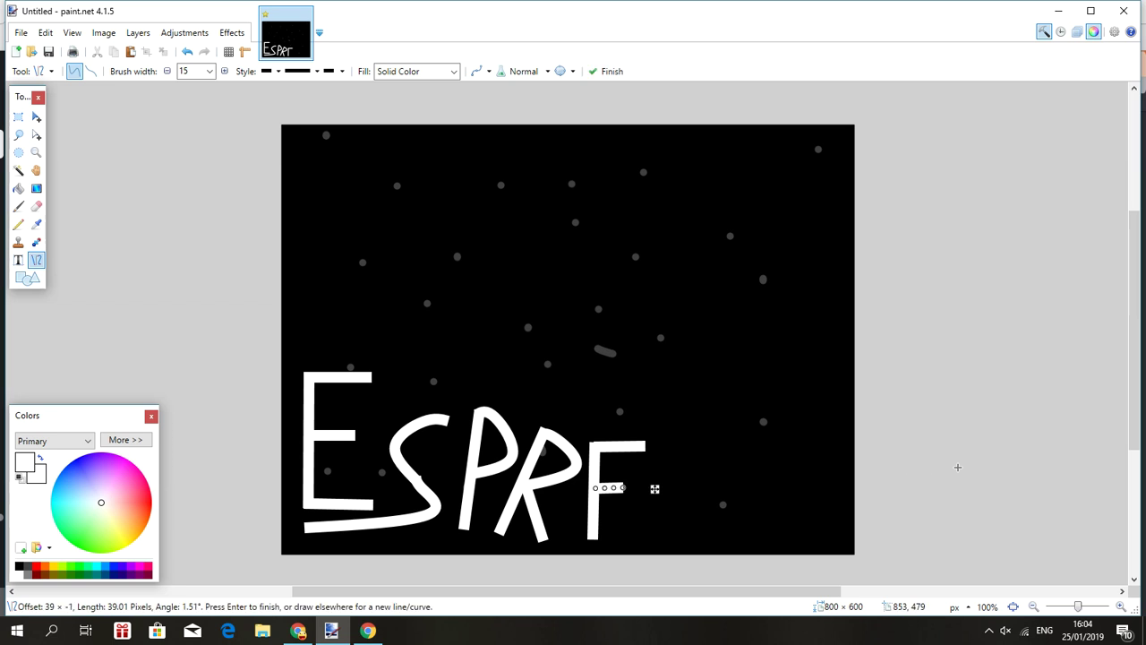
key(Return)
drag(590, 533, 641, 531)
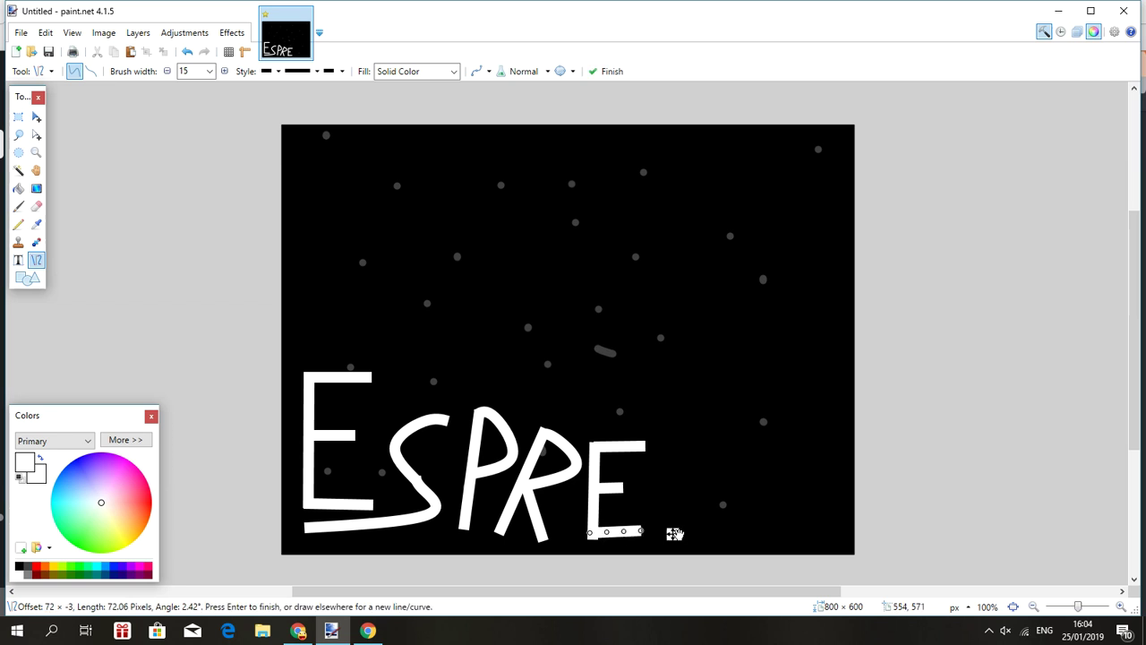
key(Return)
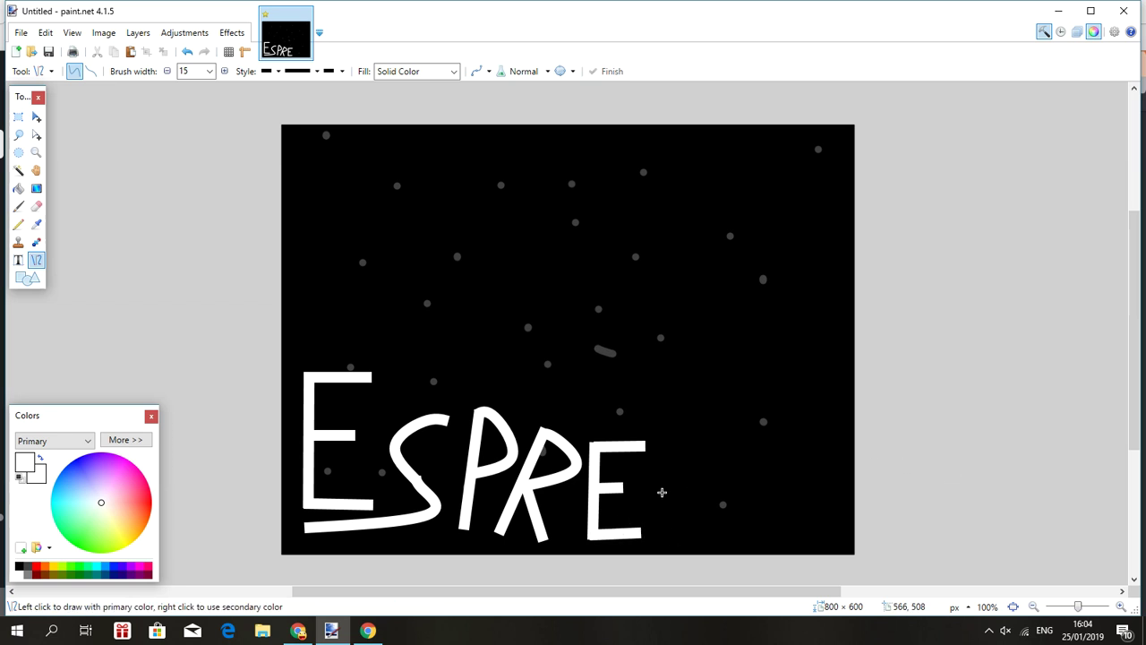
Draw two white curves after the second E and bend each one into a letter S
mouse_move(688, 452)
mouse_down()
mouse_move(632, 476)
mouse_move(679, 539)
mouse_up()
mouse_move(659, 478)
mouse_down()
mouse_move(655, 498)
mouse_move(666, 472)
mouse_up()
mouse_move(678, 535)
mouse_down()
mouse_move(668, 548)
mouse_move(632, 542)
mouse_move(627, 519)
mouse_move(660, 512)
mouse_move(667, 521)
mouse_move(663, 482)
mouse_move(724, 512)
mouse_move(714, 503)
mouse_up()
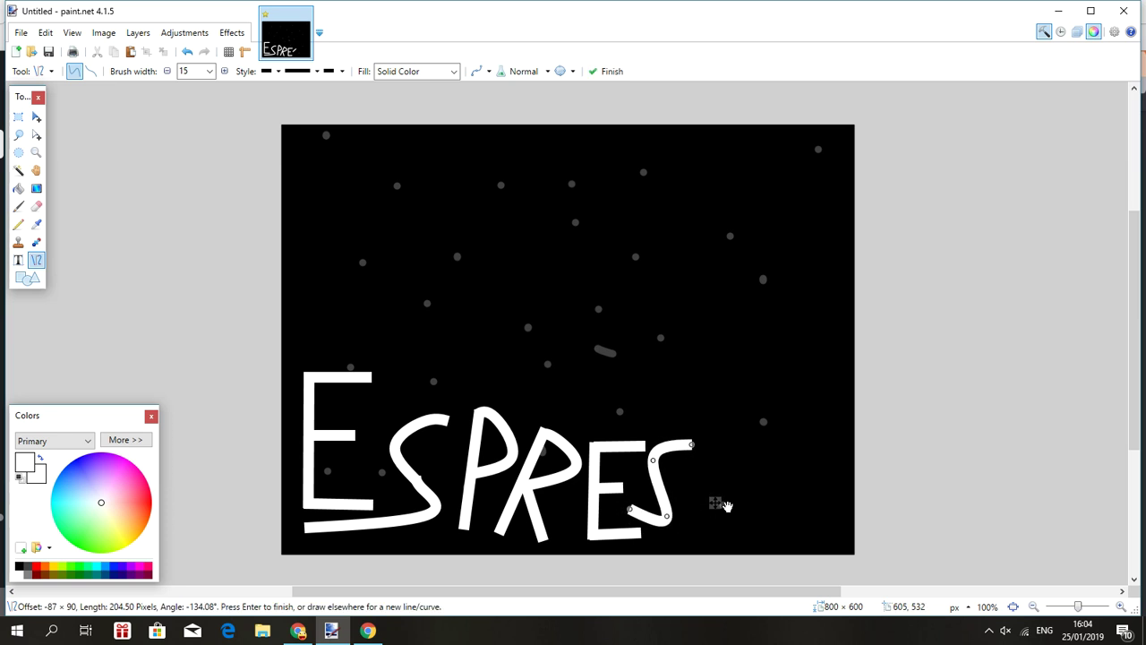
key(Return)
mouse_move(732, 456)
mouse_down()
mouse_move(673, 485)
mouse_move(684, 480)
mouse_move(716, 542)
mouse_up()
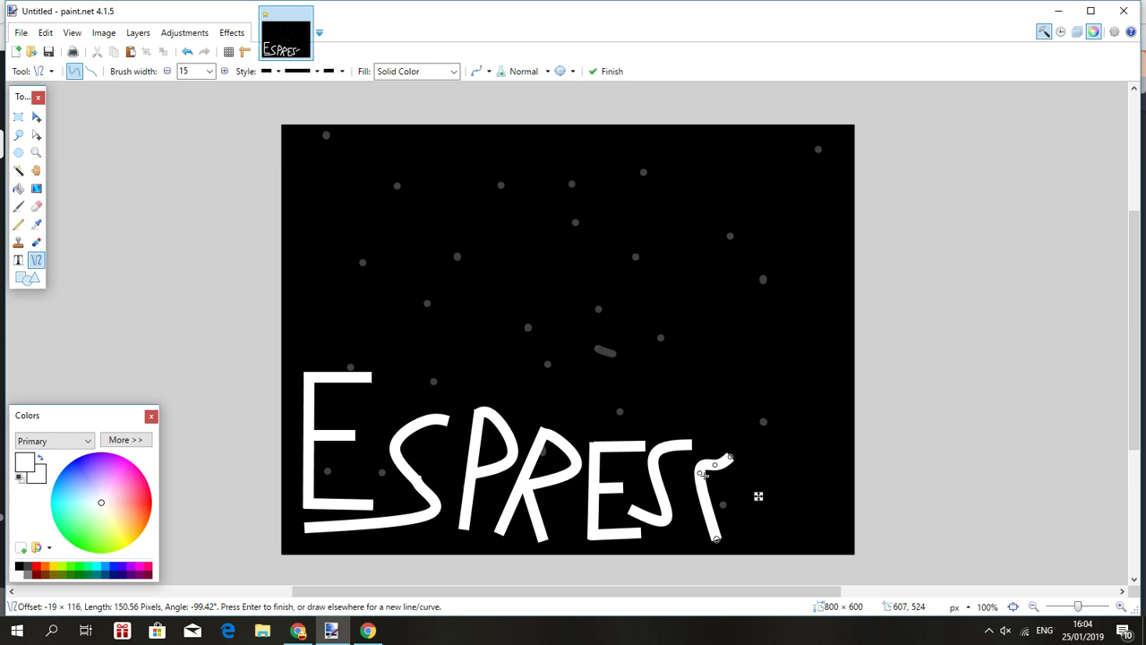
mouse_move(699, 472)
mouse_down()
mouse_move(706, 508)
mouse_move(690, 546)
mouse_move(671, 535)
mouse_move(717, 516)
mouse_up()
drag(713, 462, 702, 478)
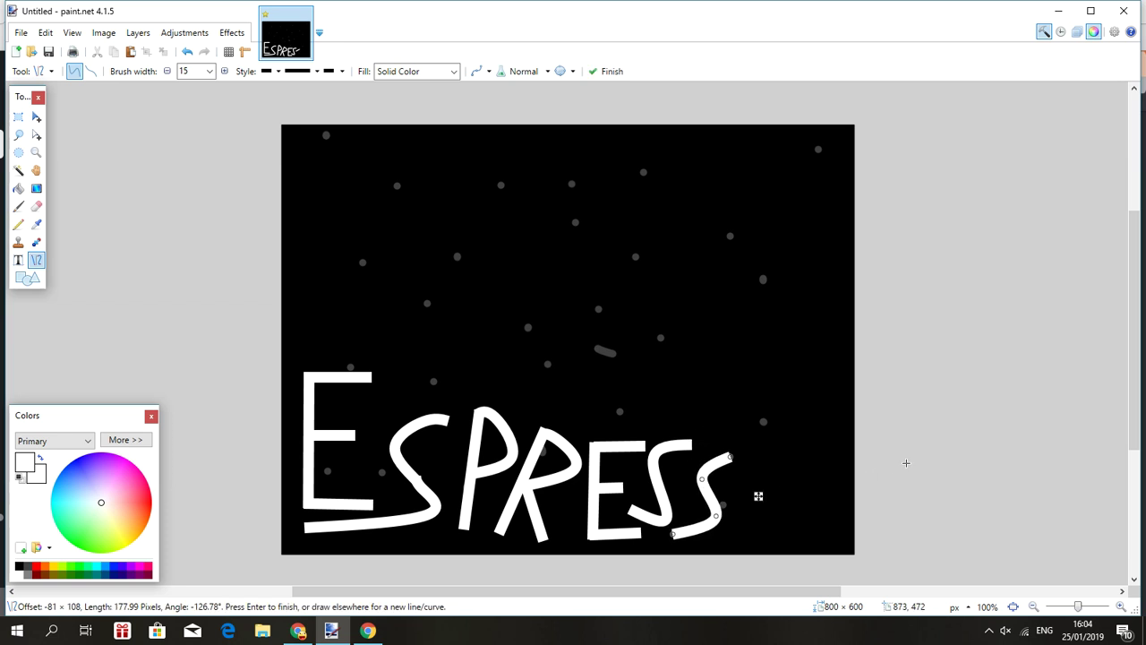
key(Return)
Draw and bend two white curves after the last S, joining their ends into a letter O that completes ESPRESSO
drag(822, 459, 824, 527)
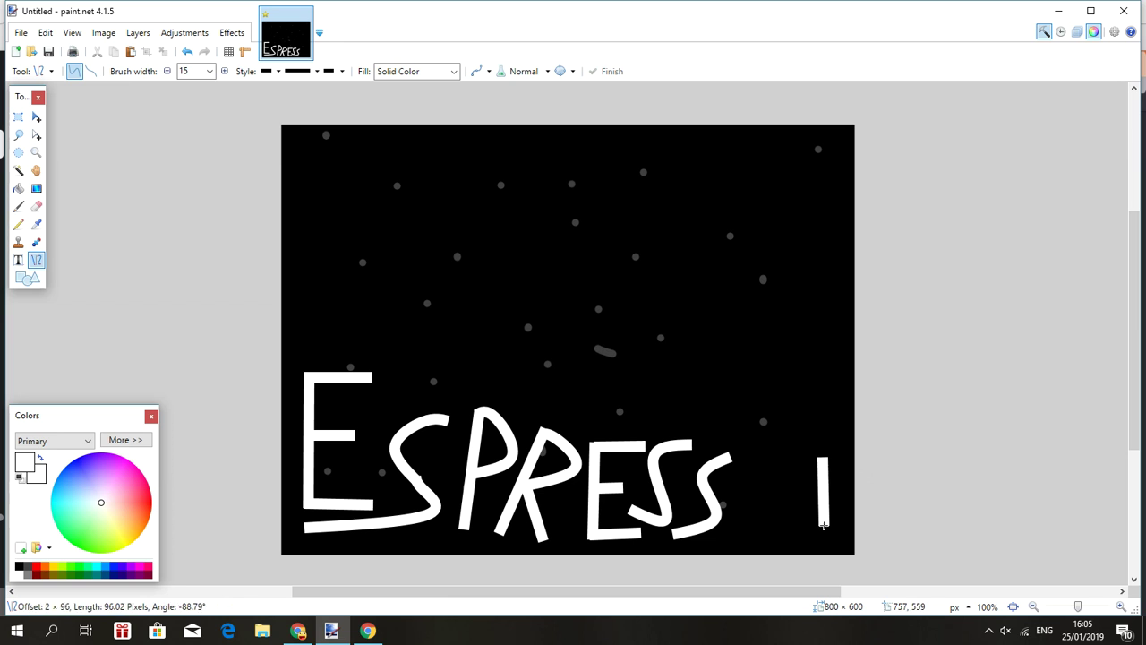
drag(821, 459, 750, 486)
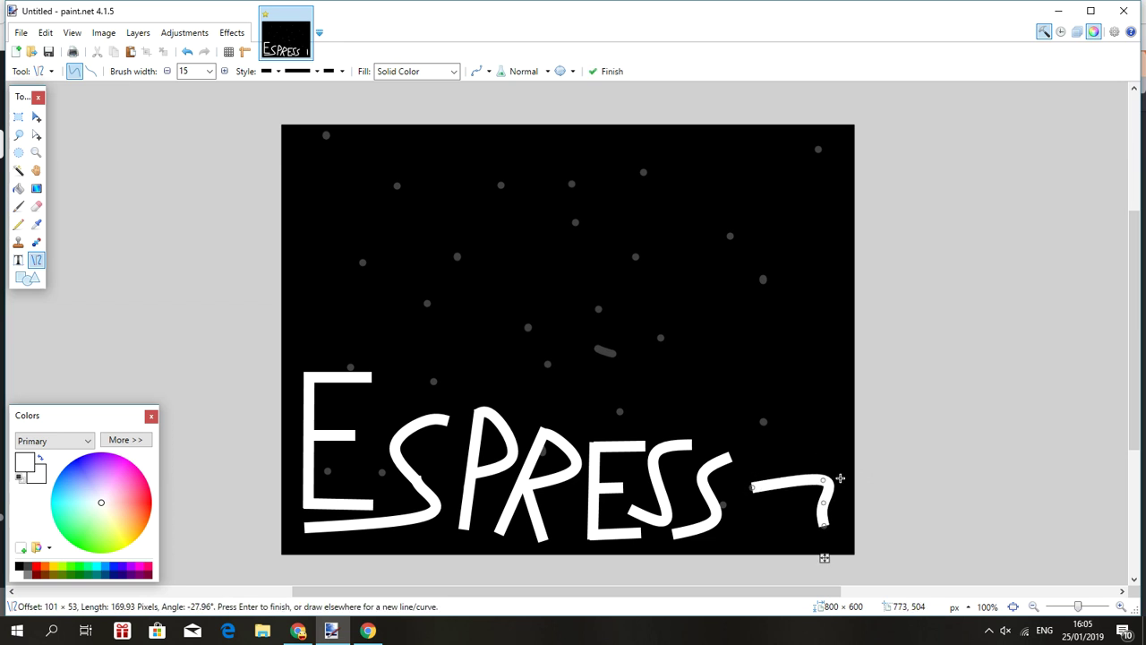
drag(824, 480, 809, 460)
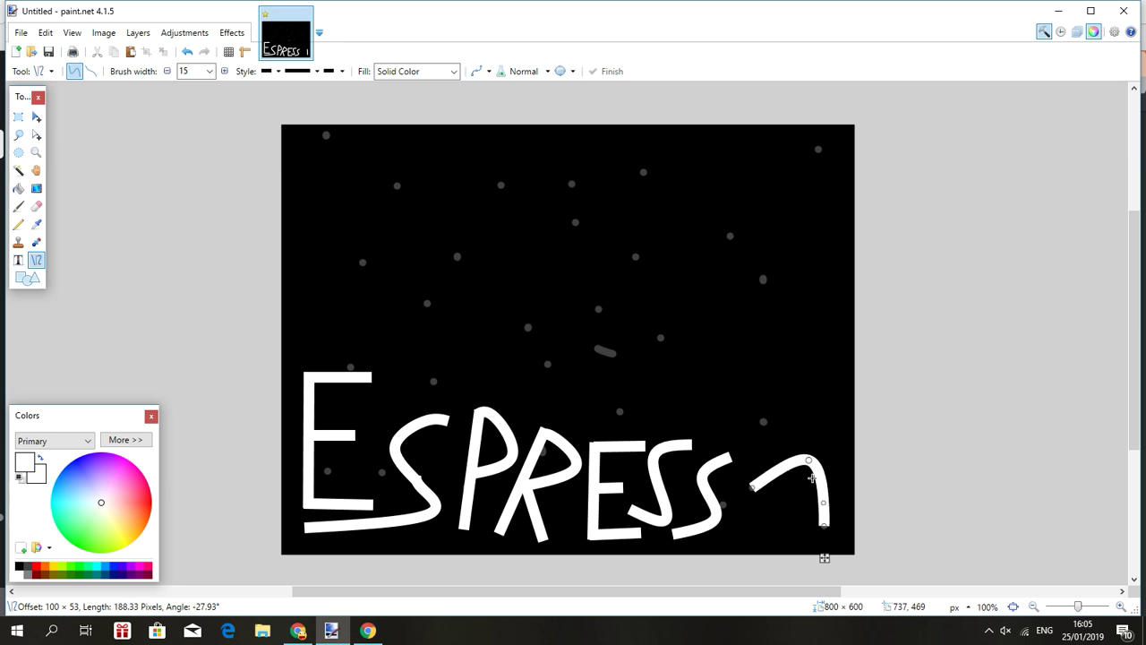
drag(757, 507, 824, 521)
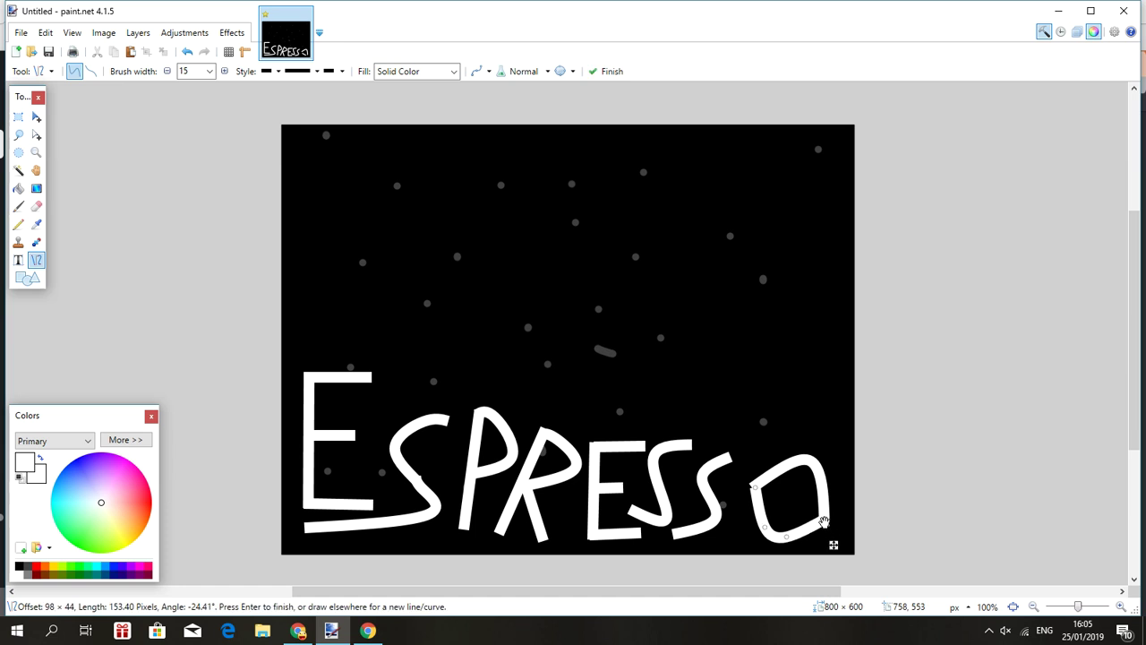
drag(755, 489, 755, 482)
click(755, 484)
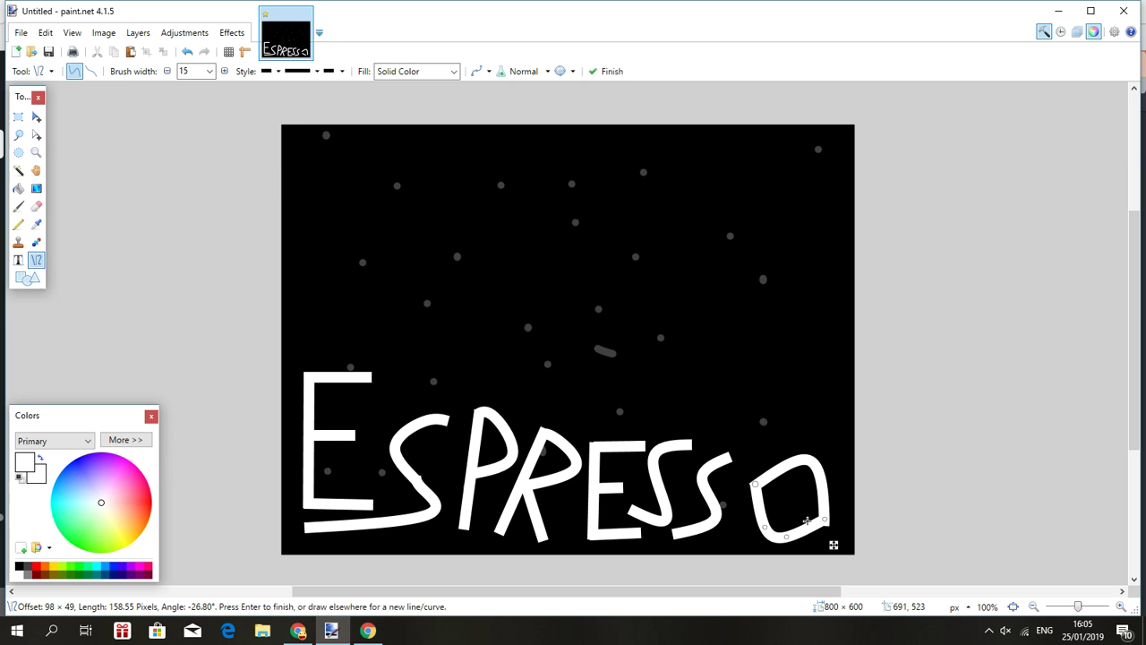
drag(832, 543, 828, 522)
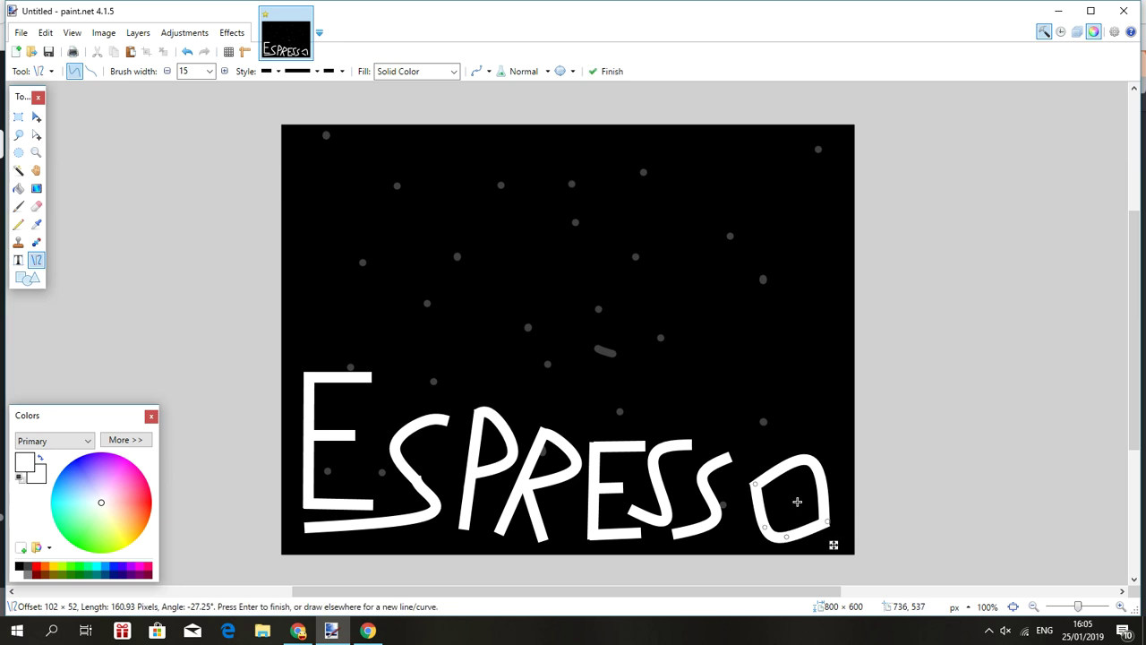
key(Return)
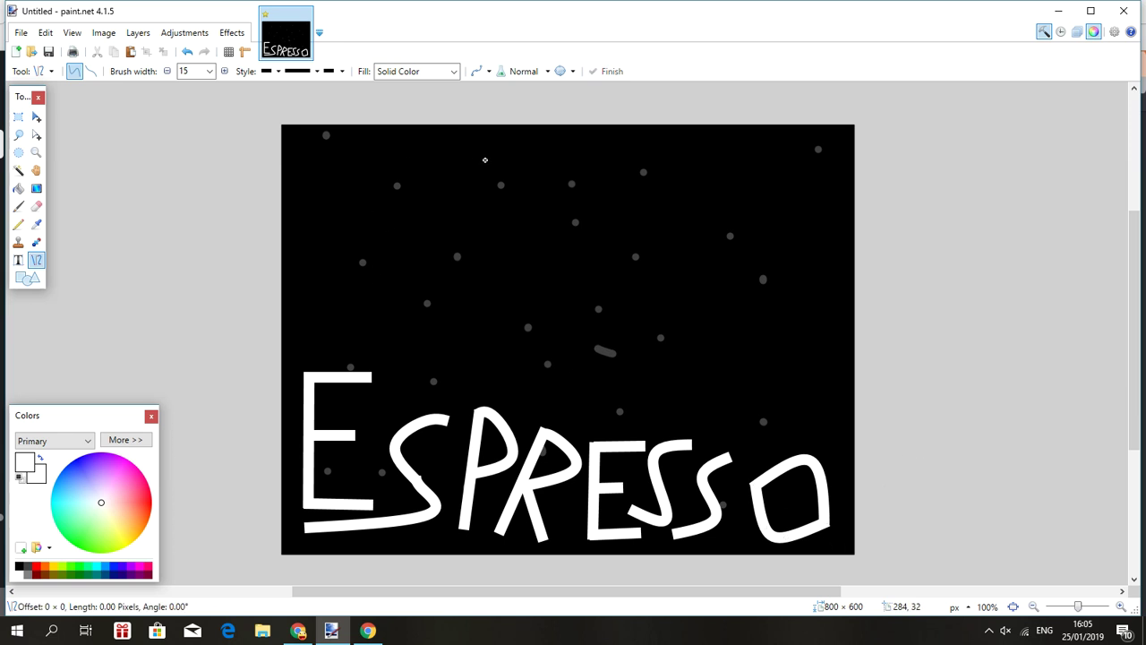
Scatter eleven short white lines at varied angles across the black area above the ESPRESSO lettering
drag(485, 158, 485, 147)
key(Return)
drag(549, 170, 557, 187)
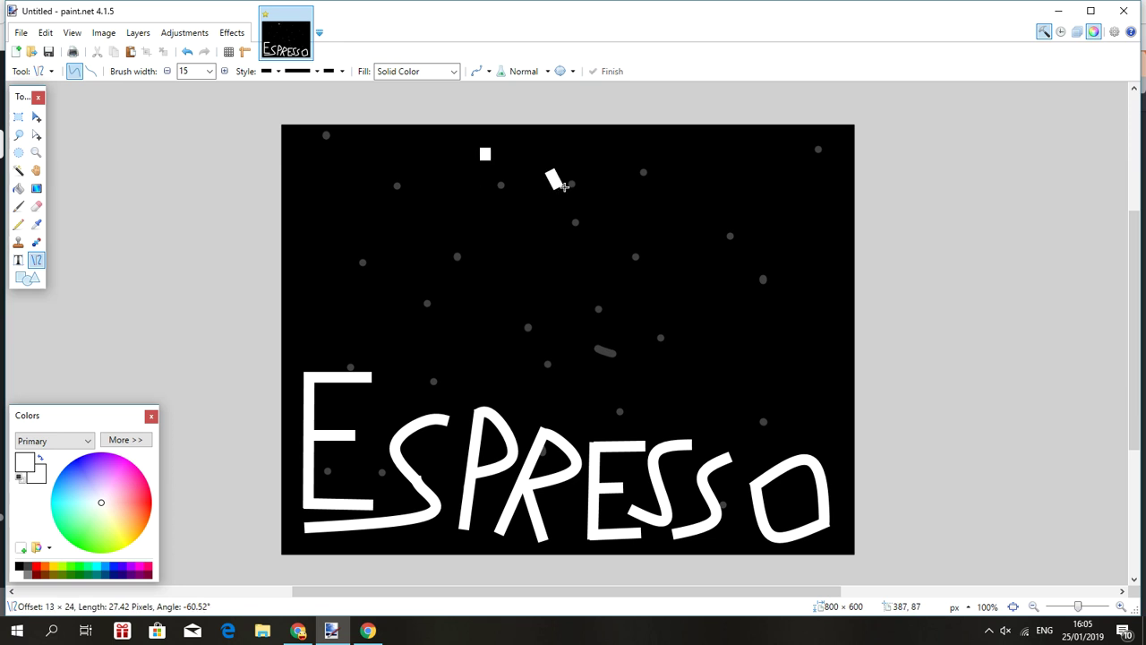
key(Return)
drag(759, 210, 736, 225)
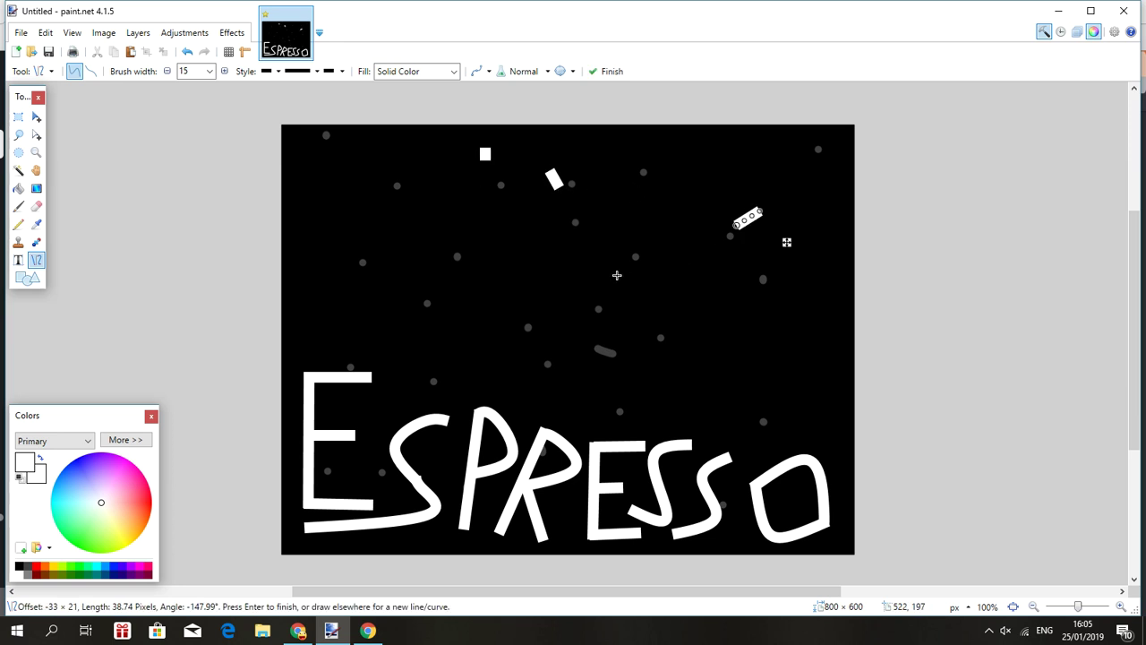
key(Return)
drag(617, 275, 627, 287)
key(Return)
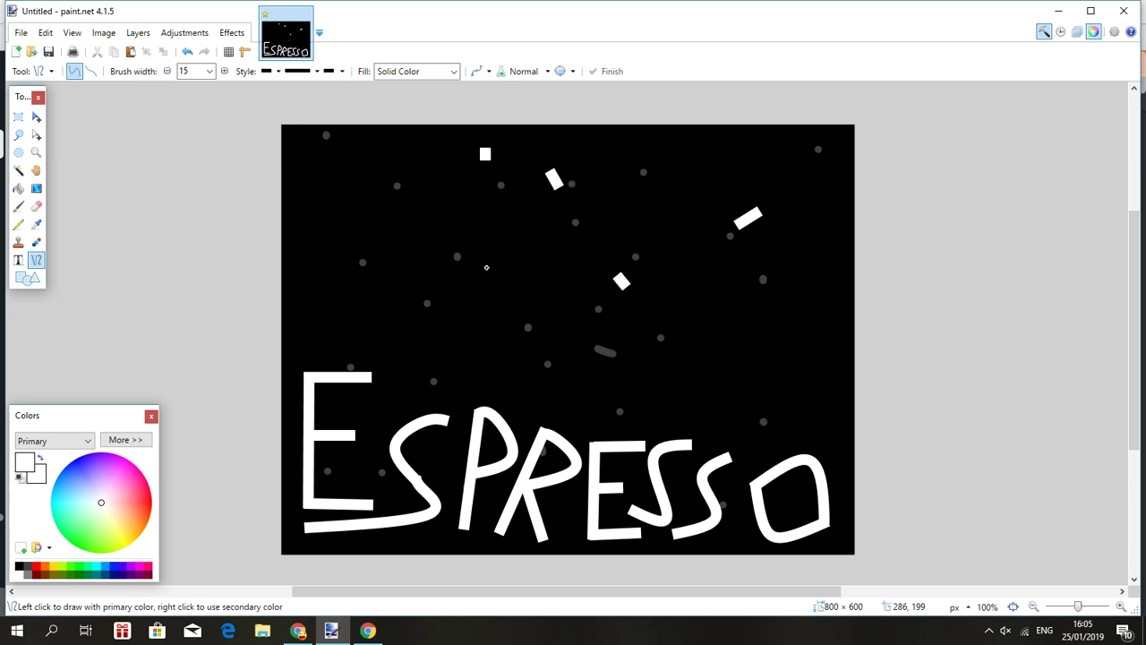
drag(489, 266, 468, 277)
key(Return)
mouse_move(358, 202)
mouse_down()
mouse_move(380, 223)
mouse_move(369, 263)
mouse_up()
key(Return)
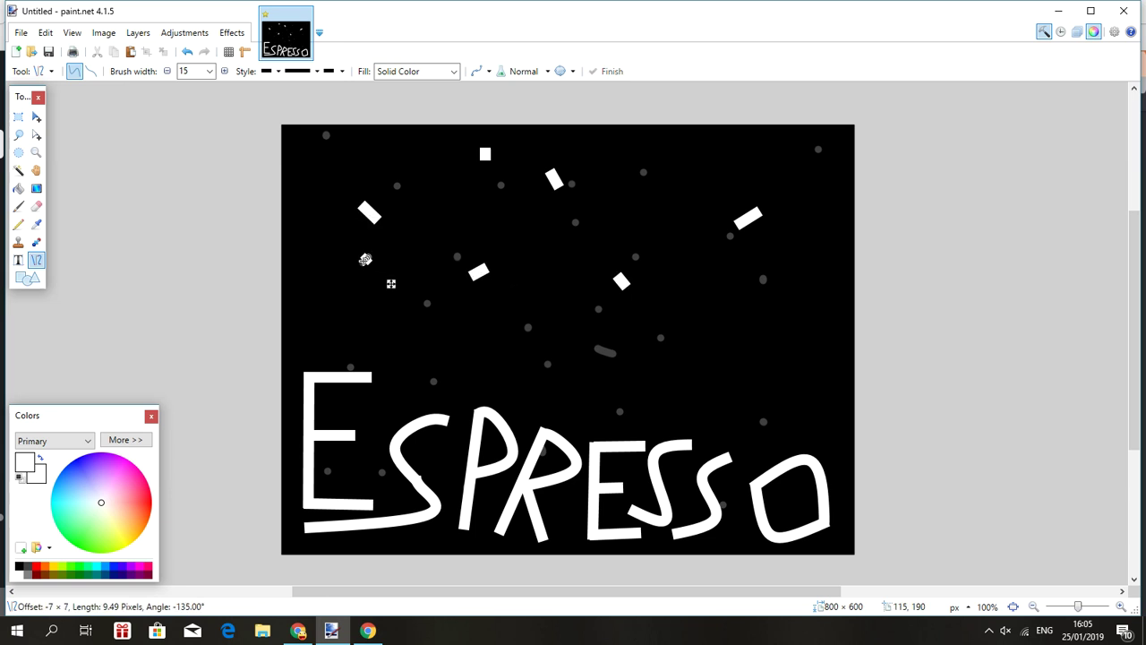
key(Return)
drag(351, 311, 373, 319)
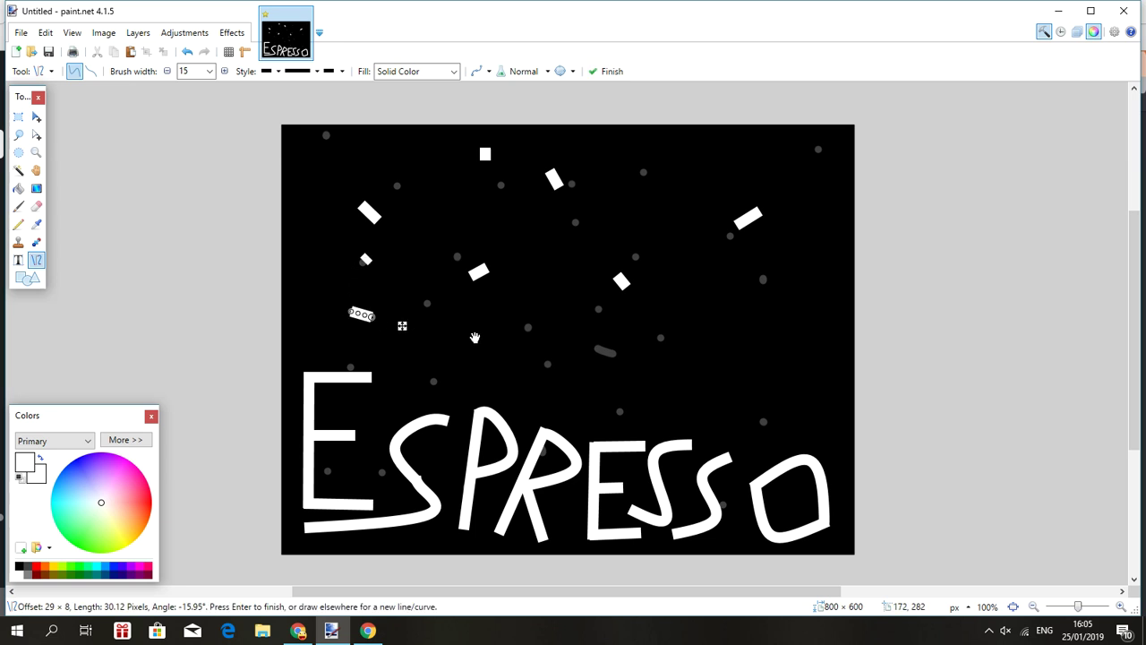
drag(532, 334, 508, 346)
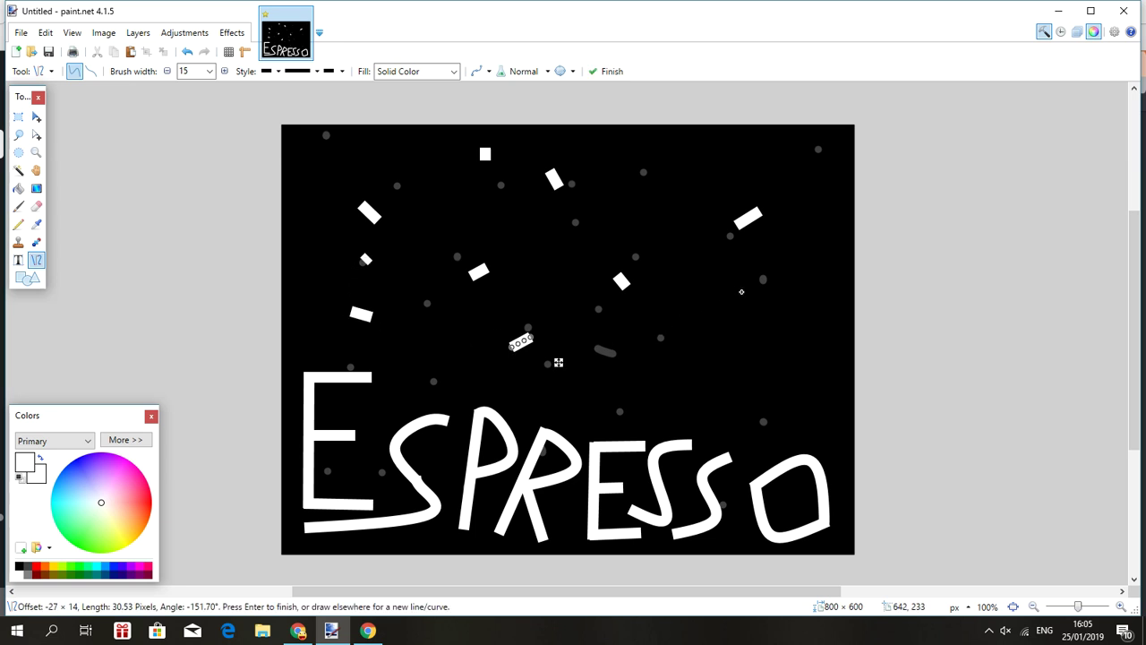
drag(741, 292, 754, 318)
drag(704, 348, 648, 359)
key(Return)
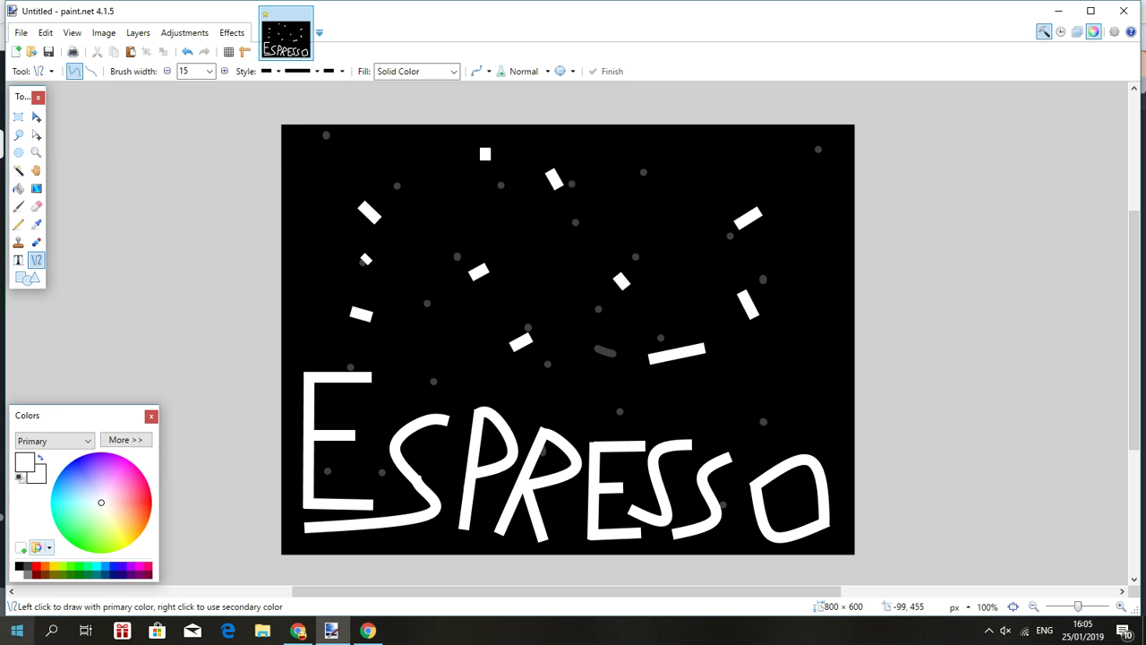
Underline the ESPRESSO lettering with a white horizontal line spanning nearly the full canvas width along its lower edge
drag(293, 546, 846, 543)
key(Return)
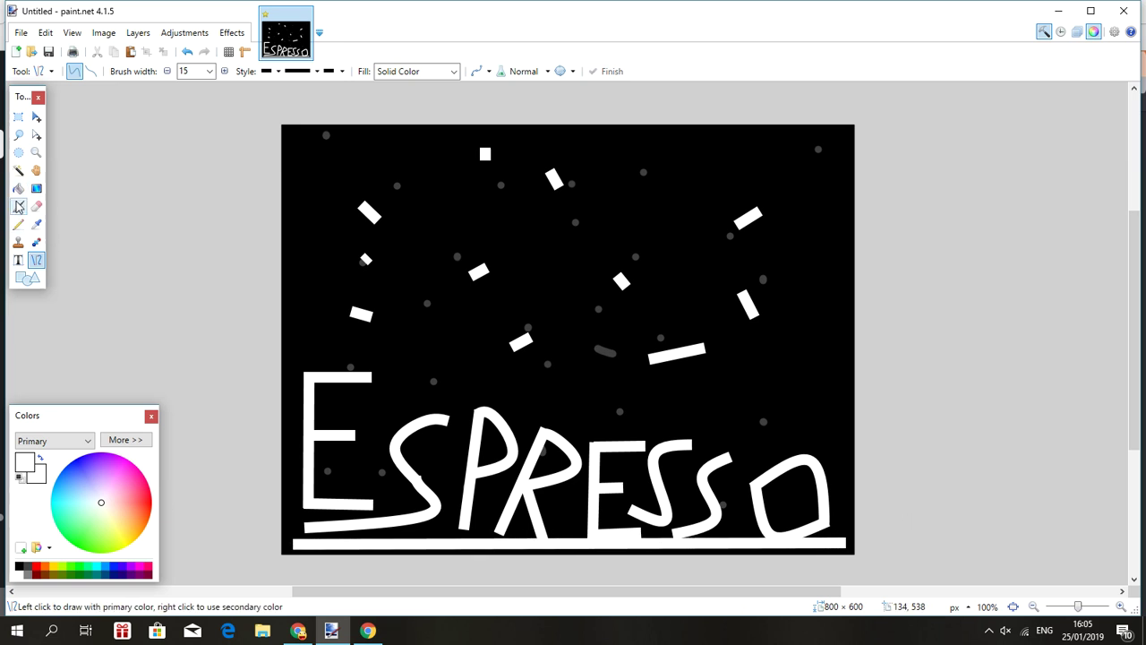
Add the white text credit "art by what" in 12-point Calibri at the canvas's upper-right corner
click(18, 260)
click(805, 133)
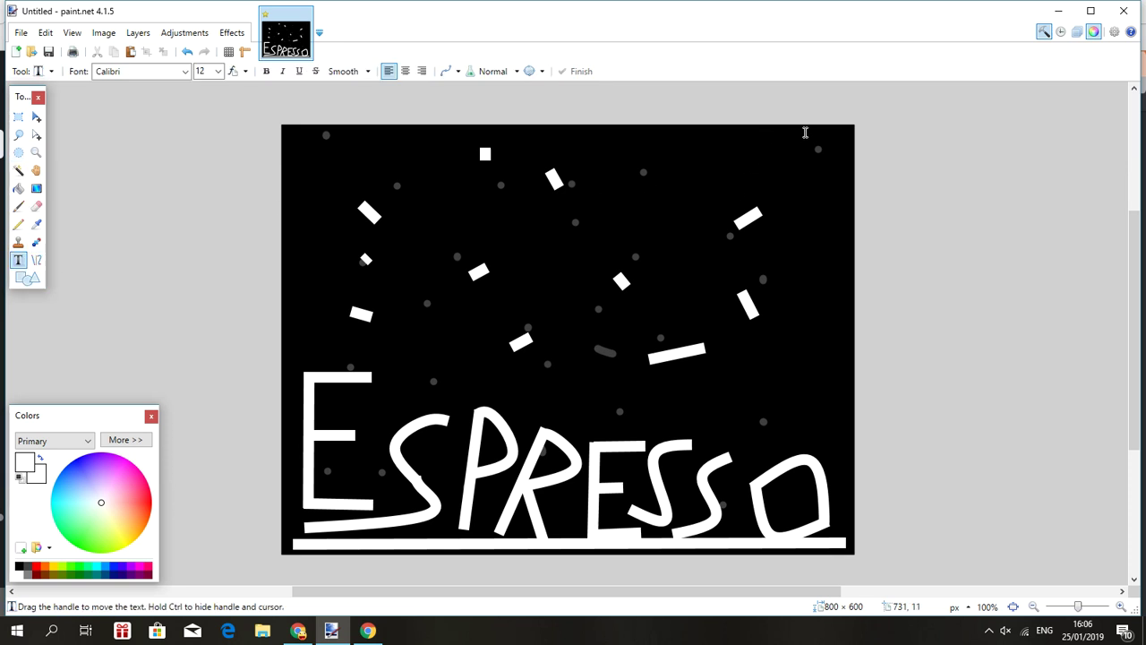
text(by what)
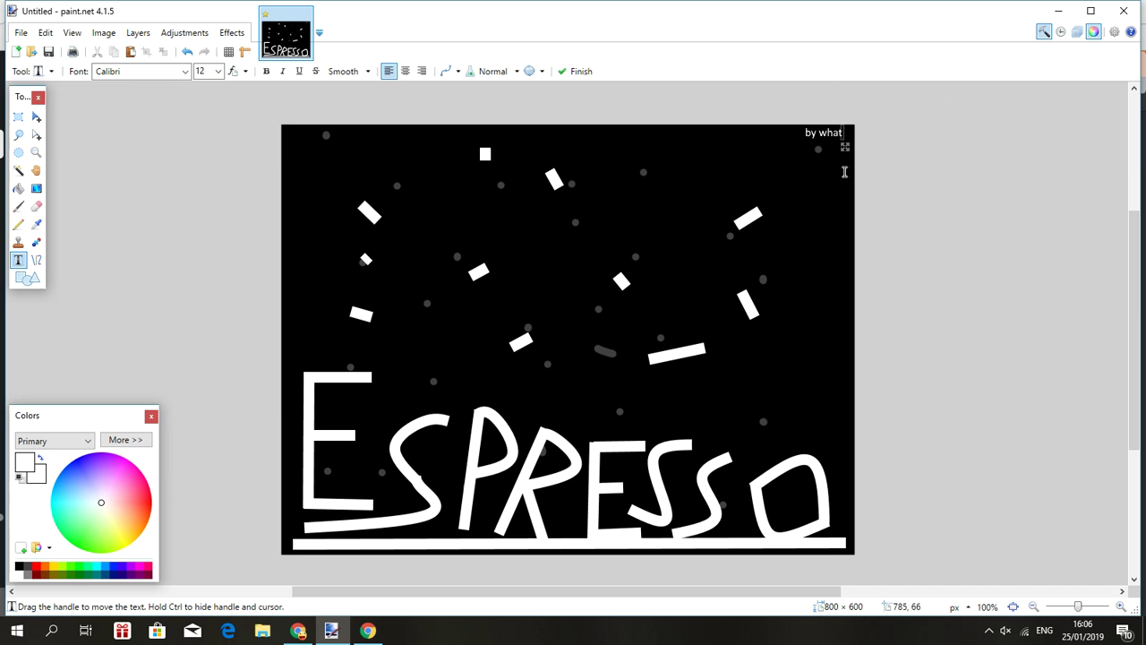
drag(845, 147, 856, 146)
key(BackSpace)
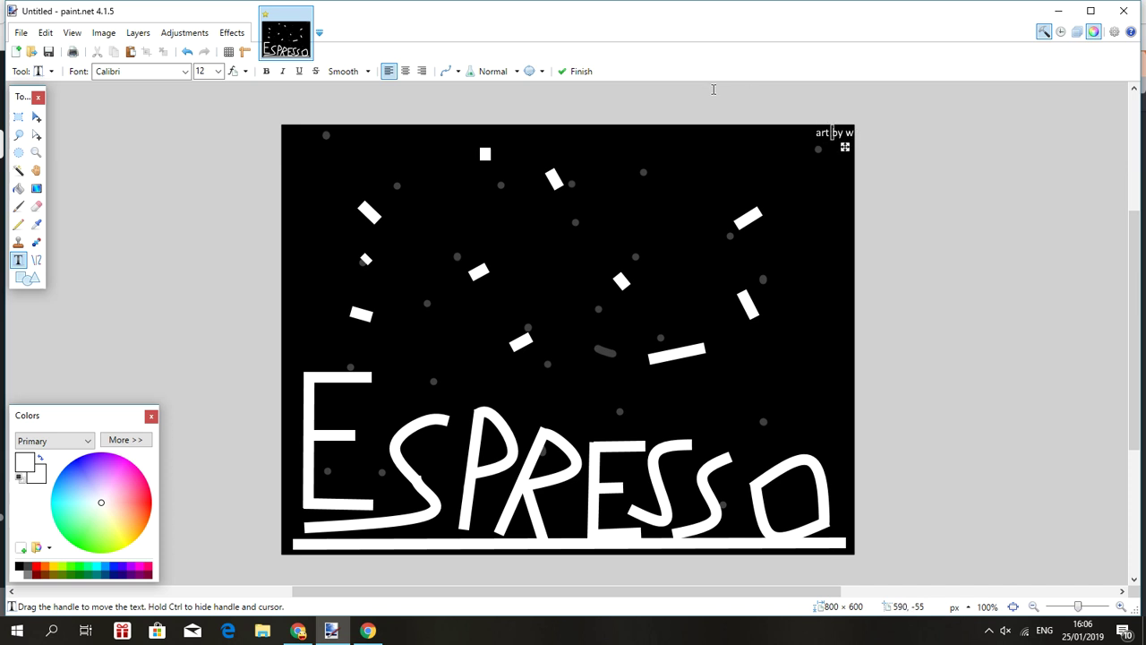
mouse_move(847, 147)
mouse_down()
mouse_move(823, 150)
mouse_move(839, 145)
mouse_up()
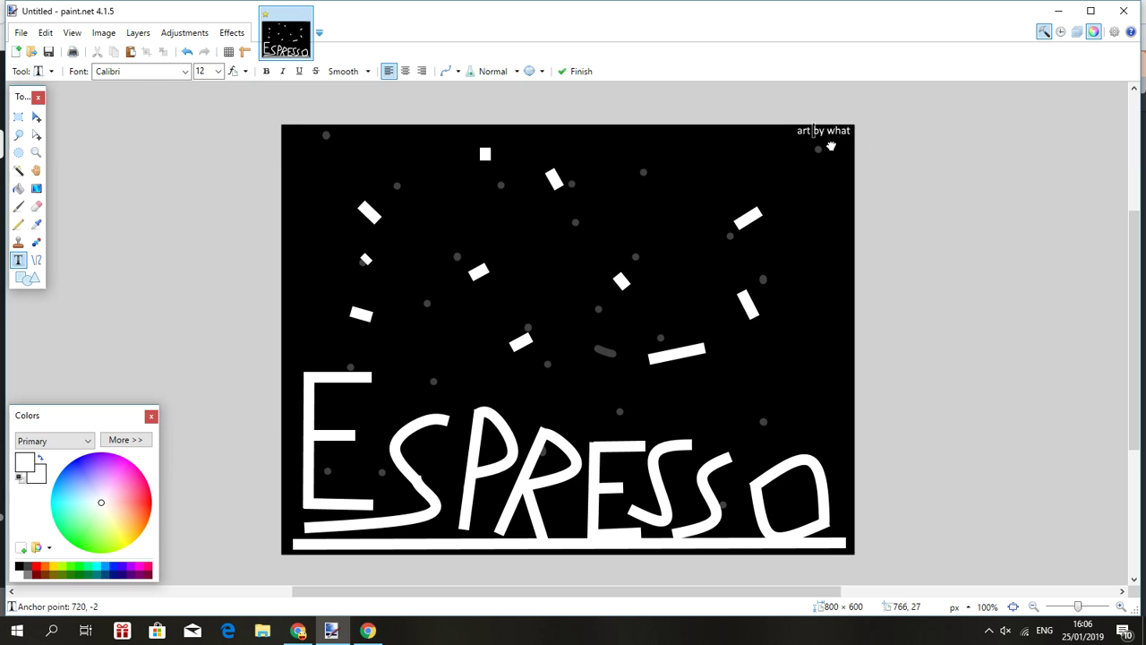
drag(833, 145, 831, 143)
click(948, 132)
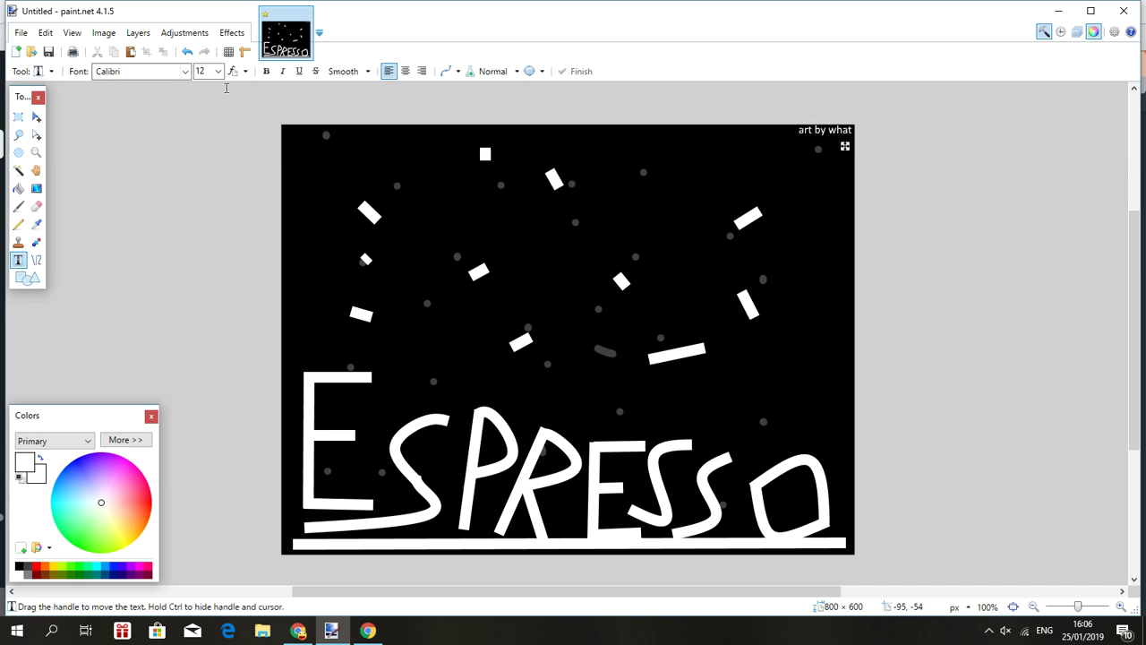
Select a rectangle about 82 × 14 pixels around the text credit and paint it solid dark blue
click(18, 116)
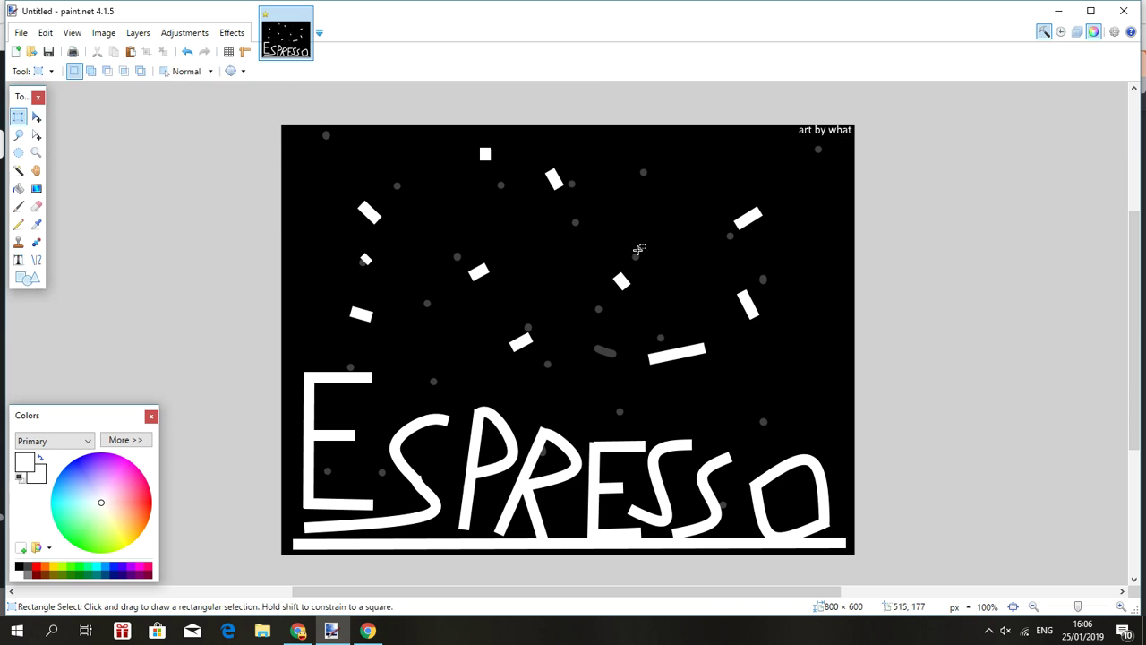
drag(560, 149, 564, 151)
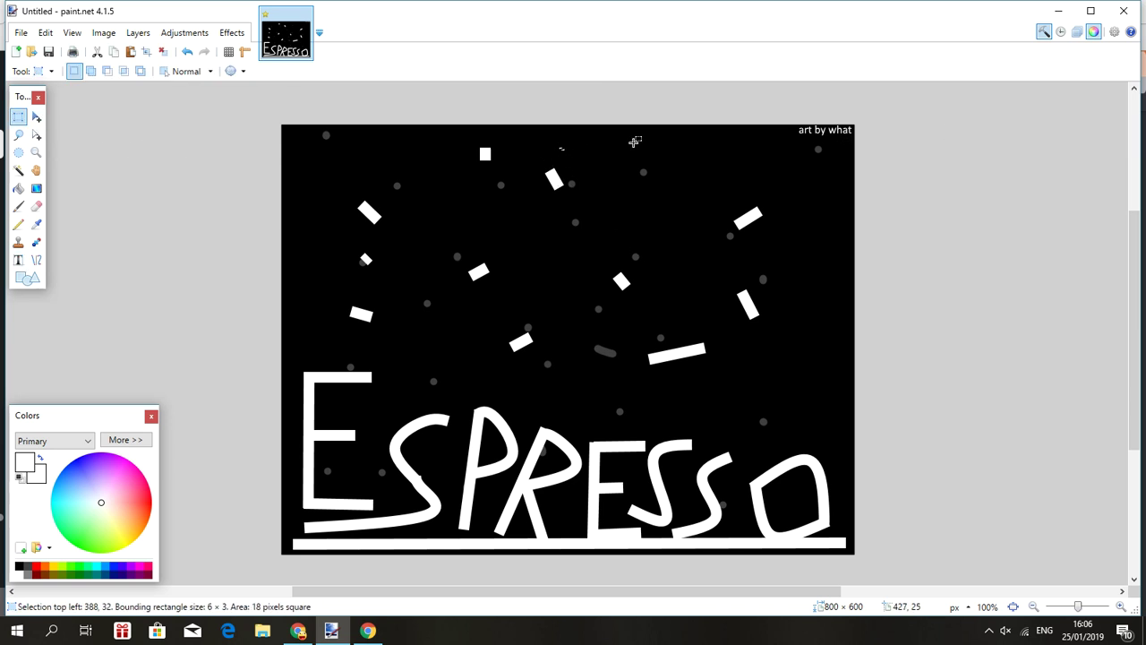
drag(788, 140, 787, 137)
click(788, 129)
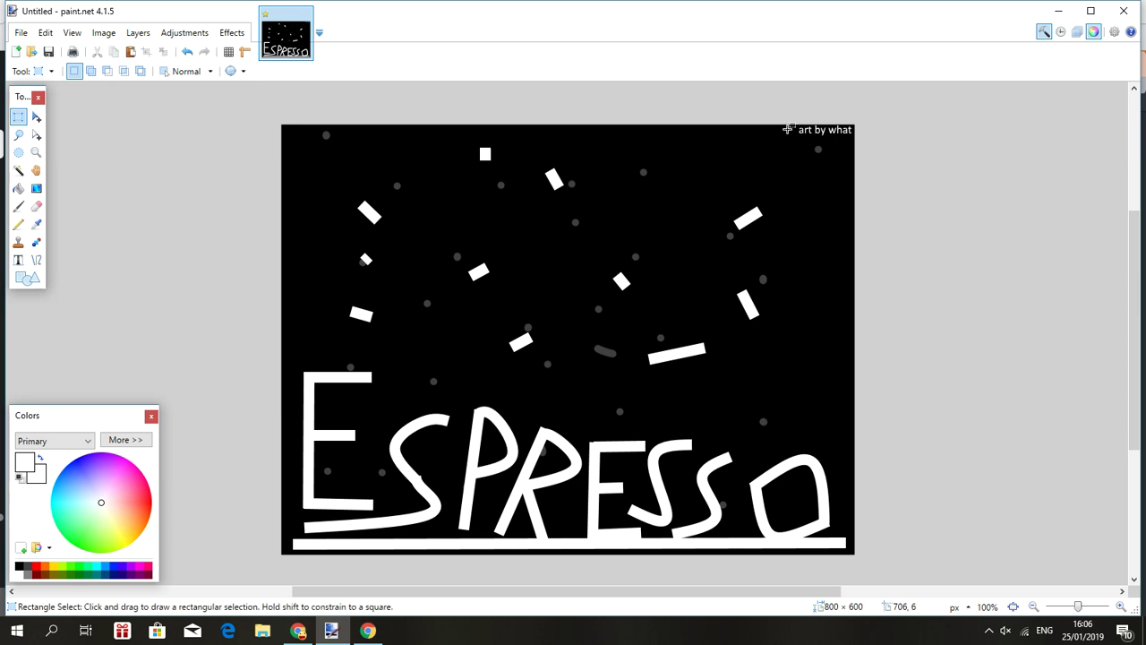
mouse_move(795, 130)
mouse_down()
mouse_move(853, 135)
mouse_move(796, 135)
mouse_up()
click(864, 141)
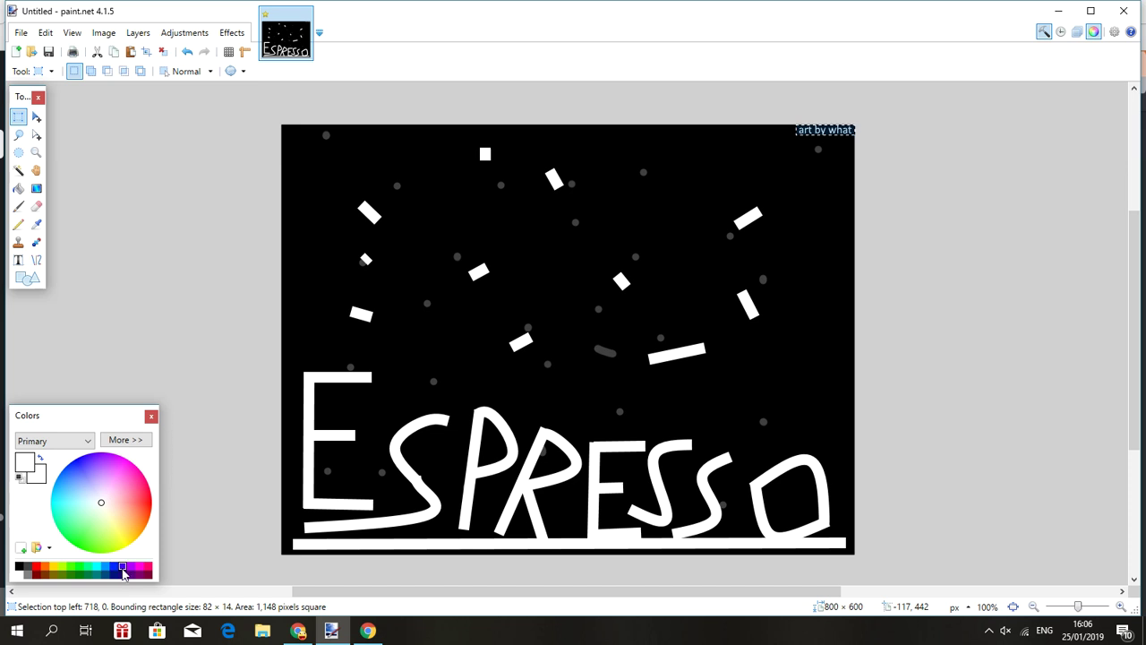
click(124, 577)
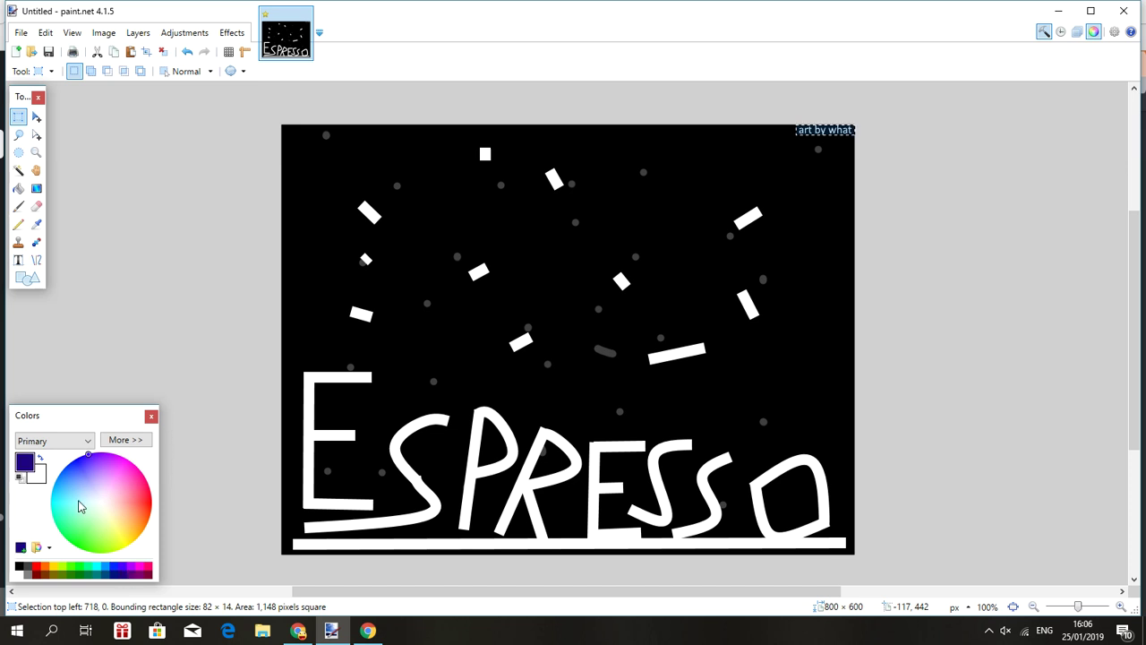
click(18, 206)
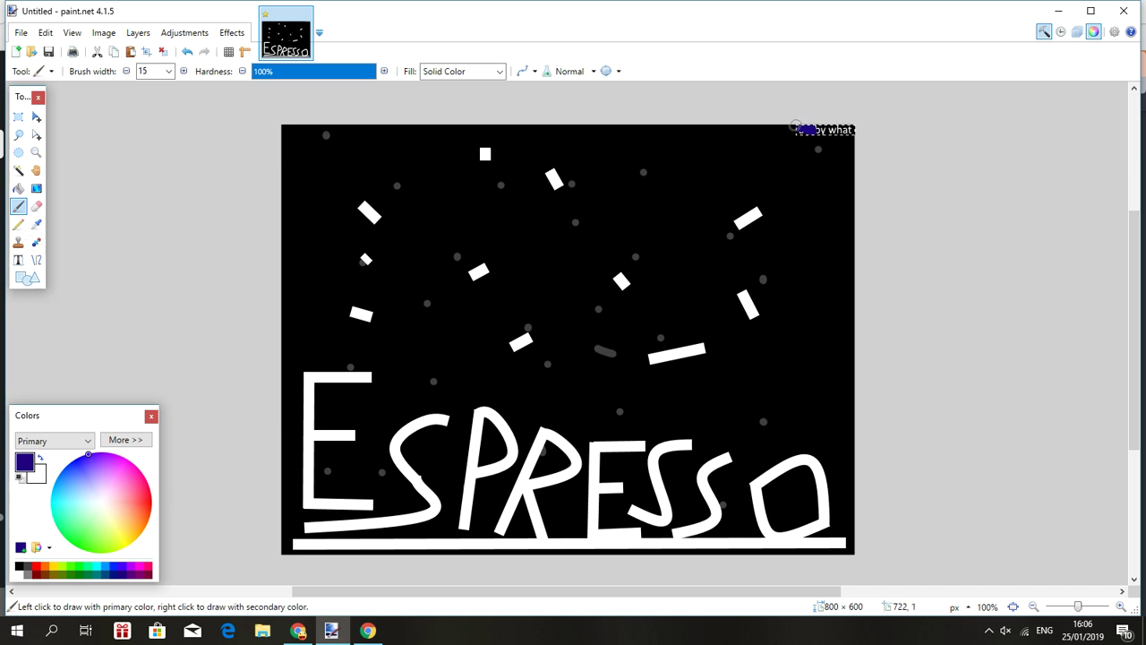
mouse_move(861, 137)
mouse_down()
mouse_move(786, 111)
mouse_move(873, 132)
mouse_up()
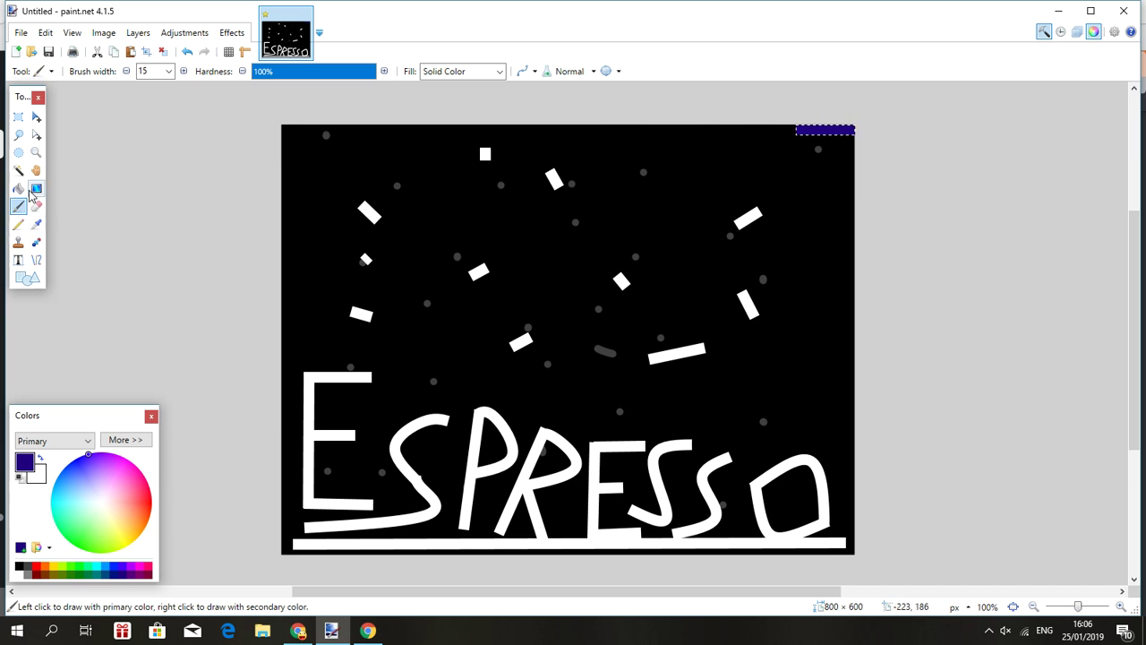
Try to add a new text credit over the dark blue strip in the canvas corner
click(18, 260)
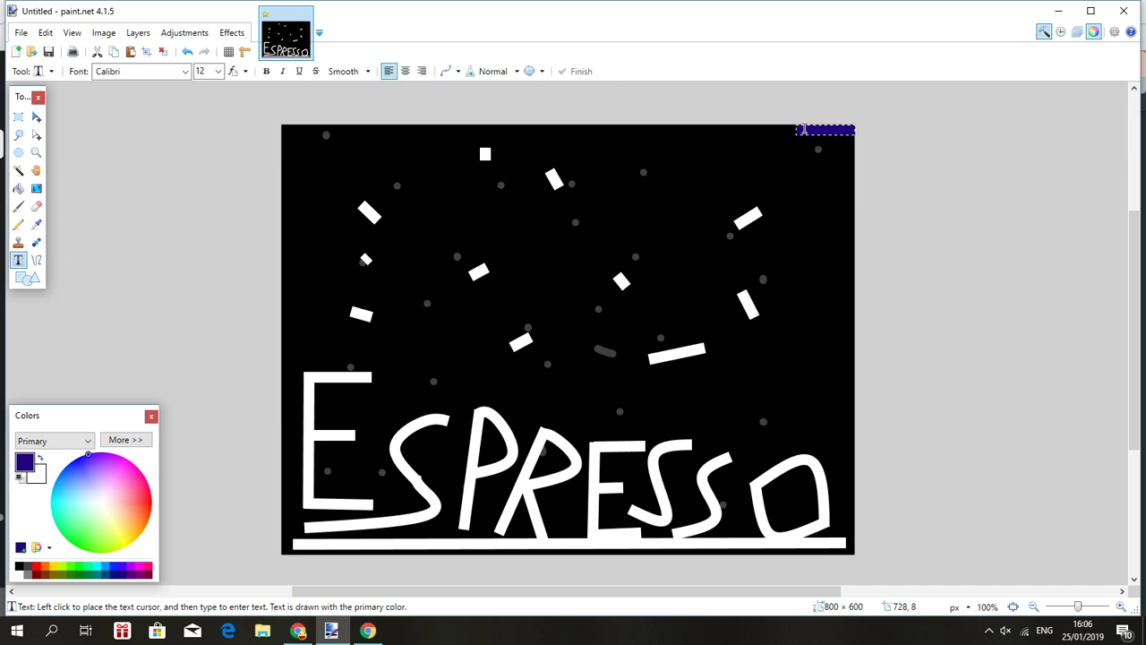
click(806, 131)
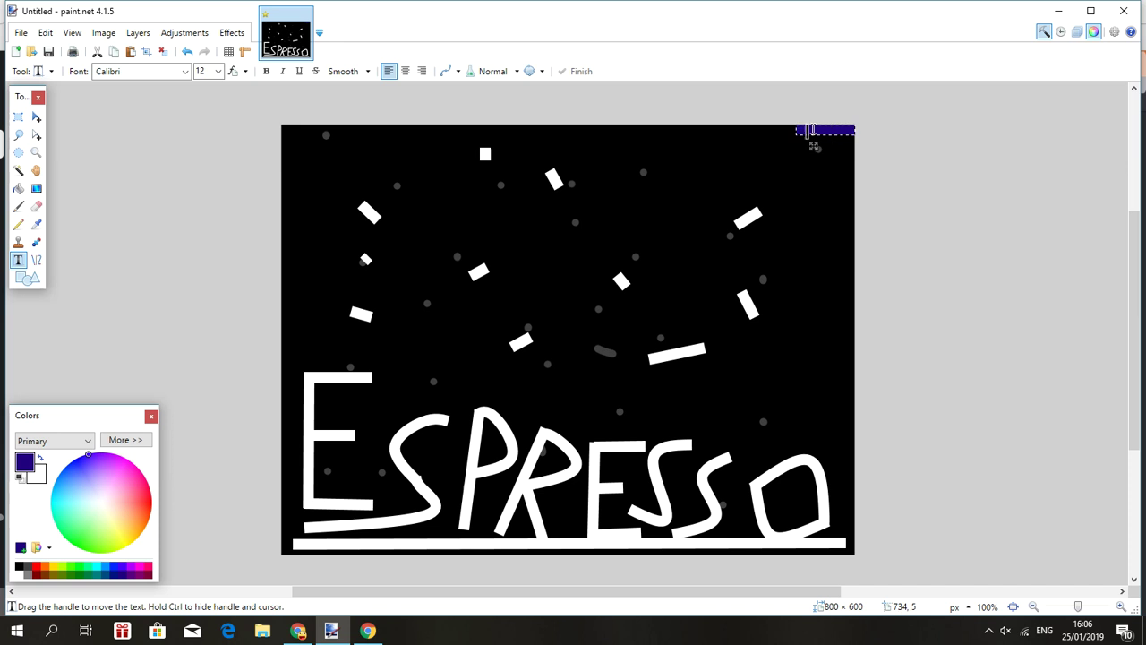
text(by)
scroll(837, 136, right, 5)
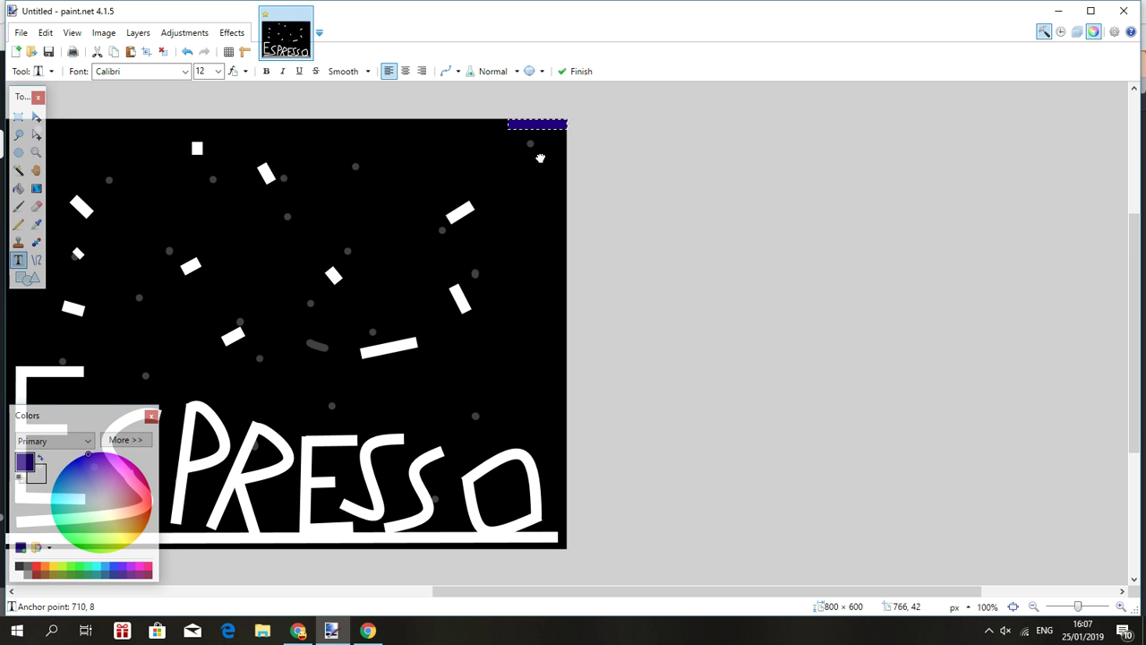
Clear the rectangular selection around the dark blue strip
key(s)
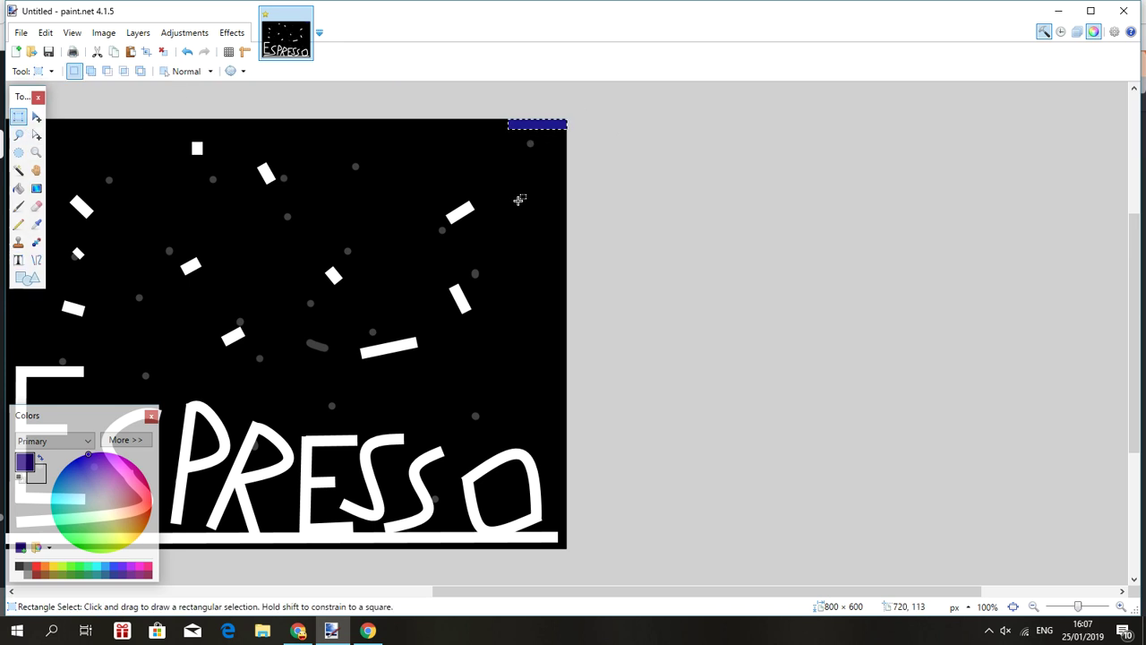
drag(517, 201, 548, 208)
click(554, 257)
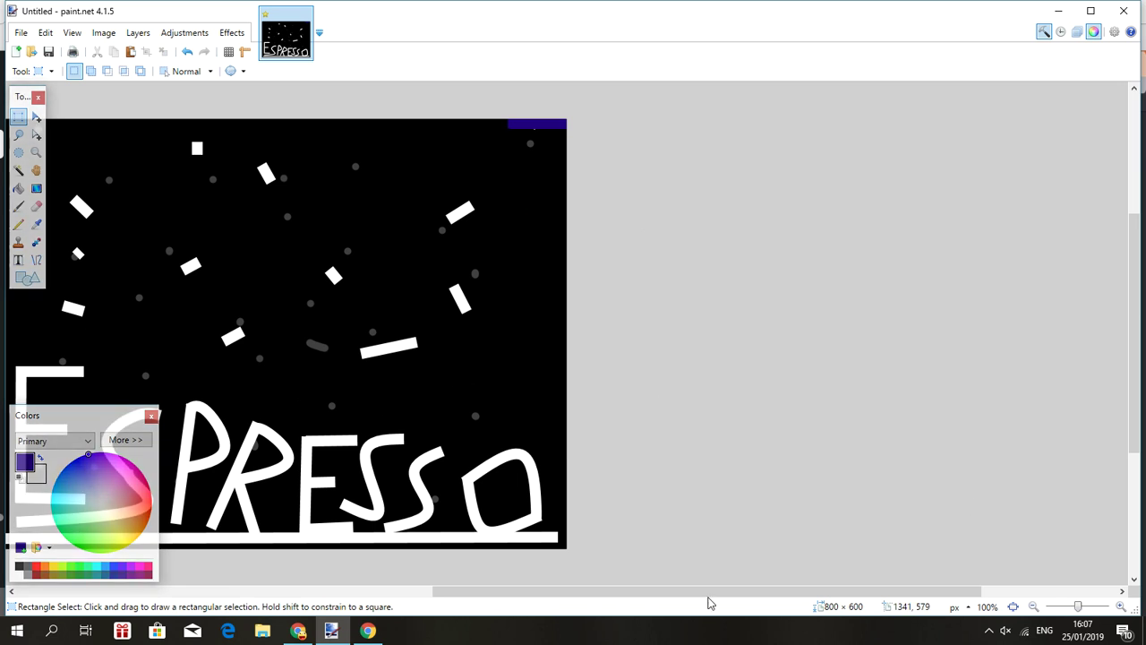
Add the text "art by what" in white and position it over the dark blue strip in the canvas corner
drag(707, 593, 557, 593)
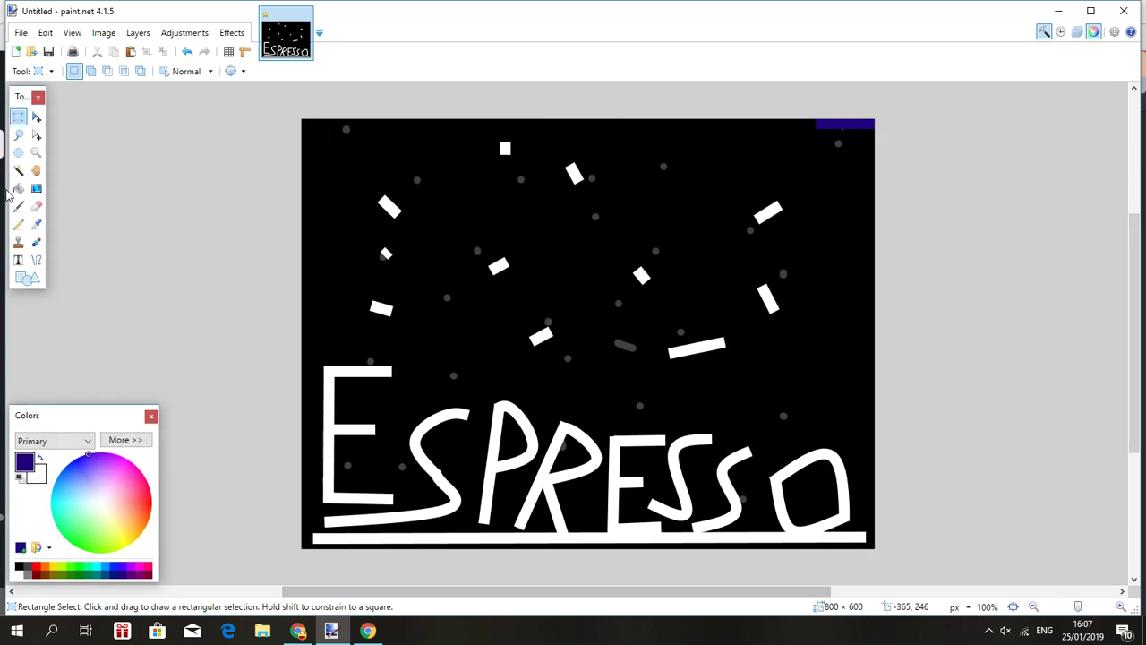
click(18, 260)
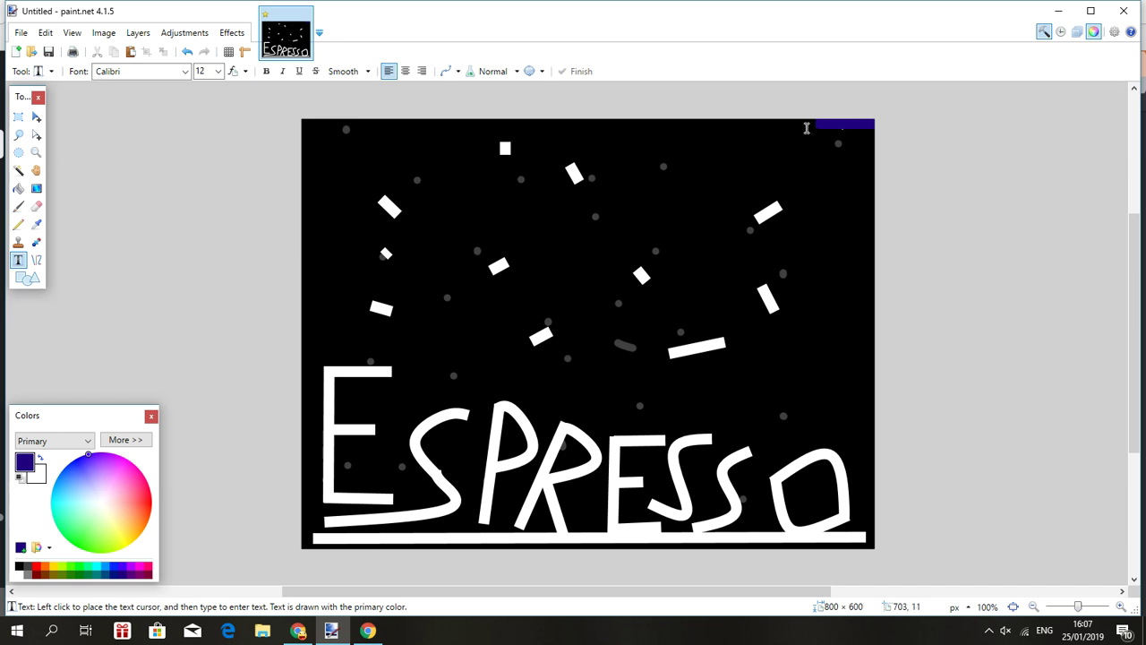
click(807, 128)
text(C)
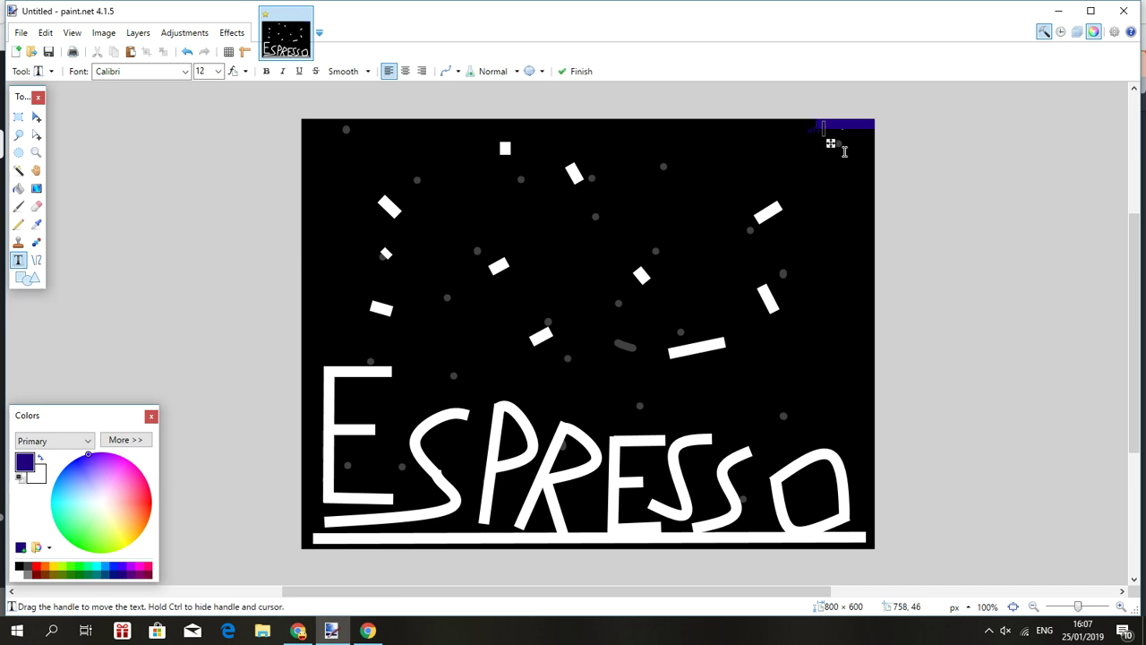
text(off)
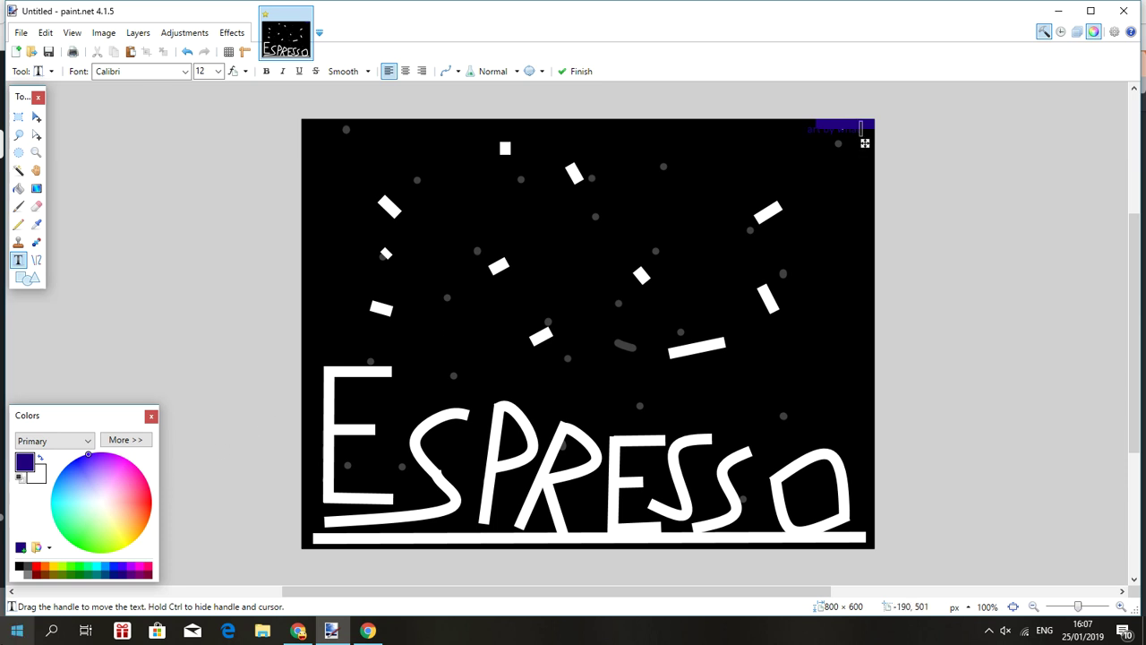
click(20, 574)
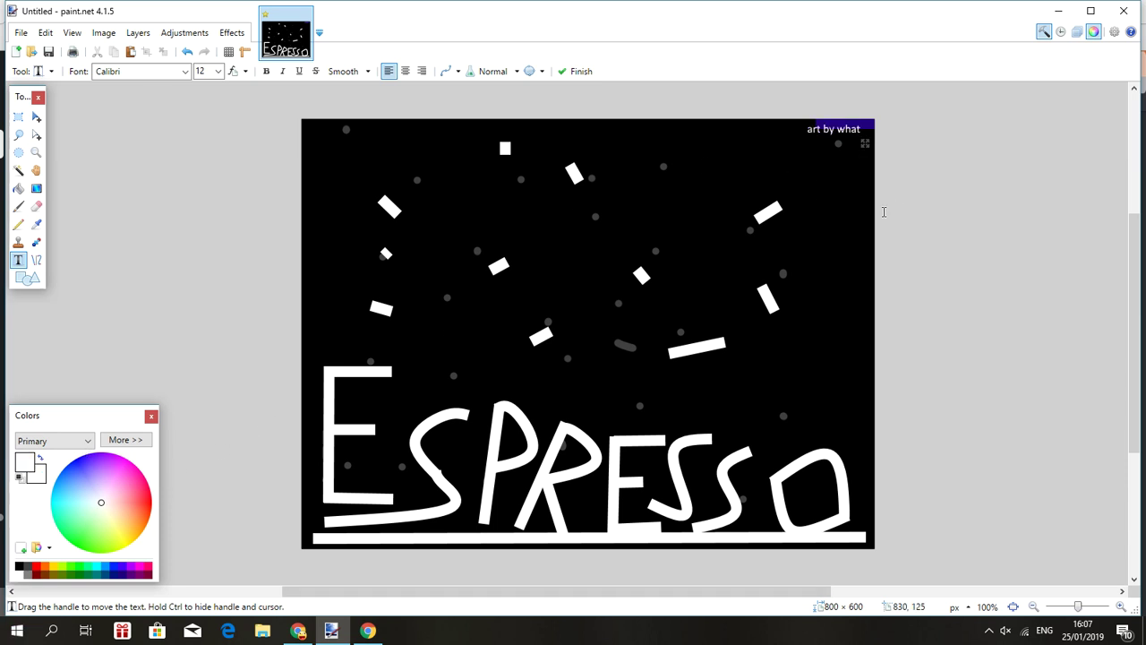
drag(864, 142, 877, 141)
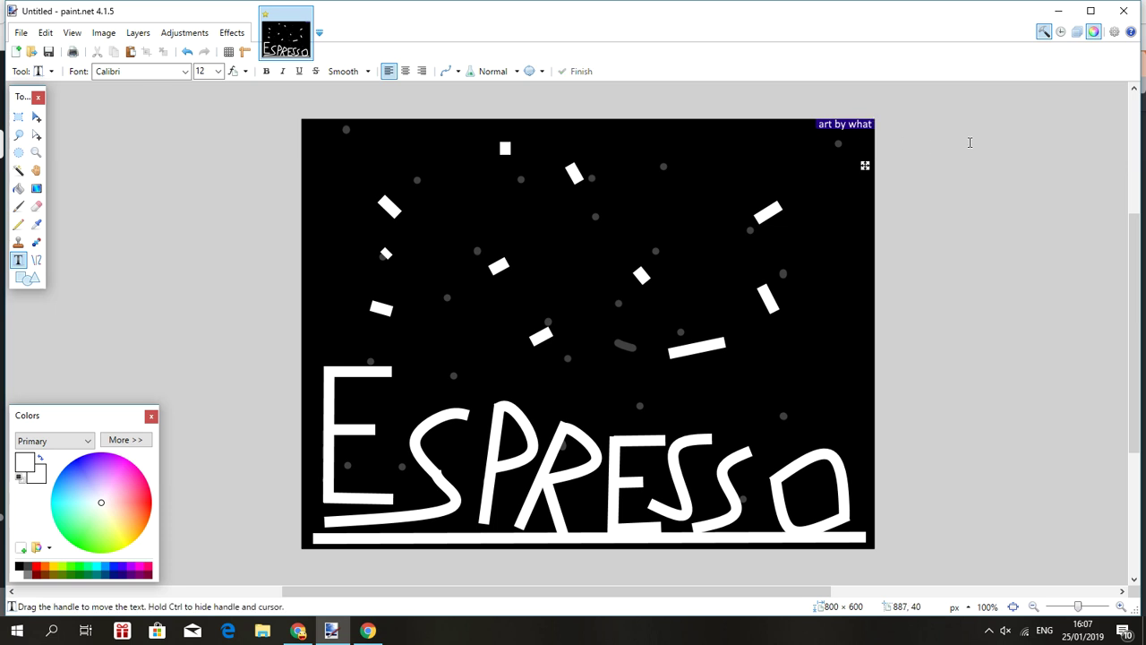
Close the program and choose to save the untitled picture's unsaved changes
click(1124, 13)
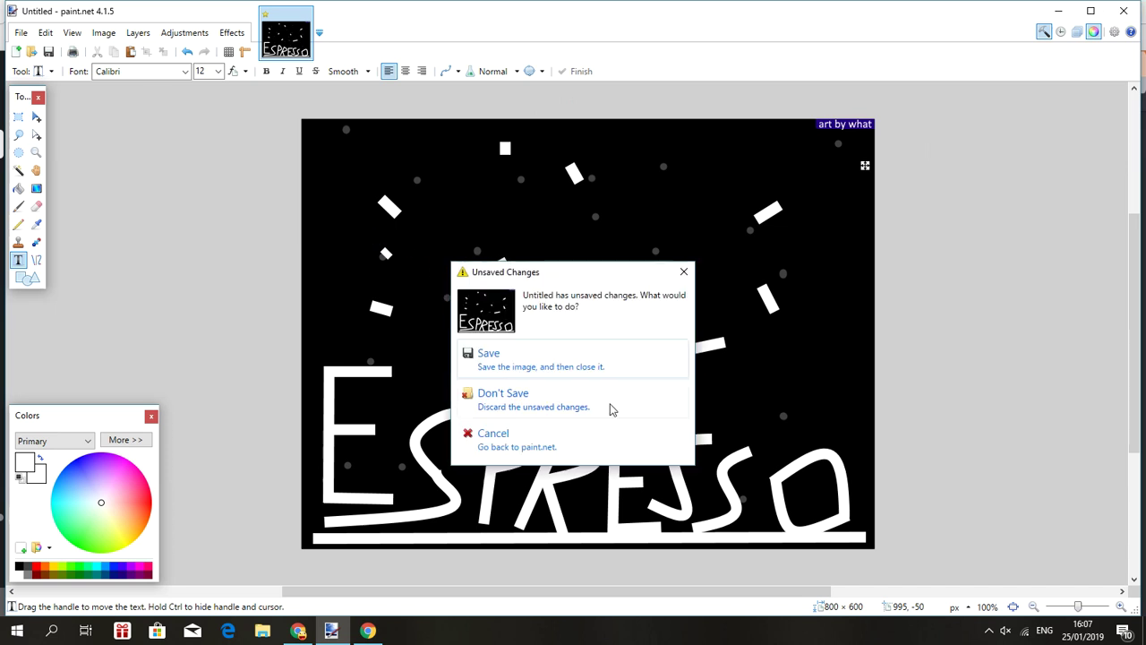
click(557, 360)
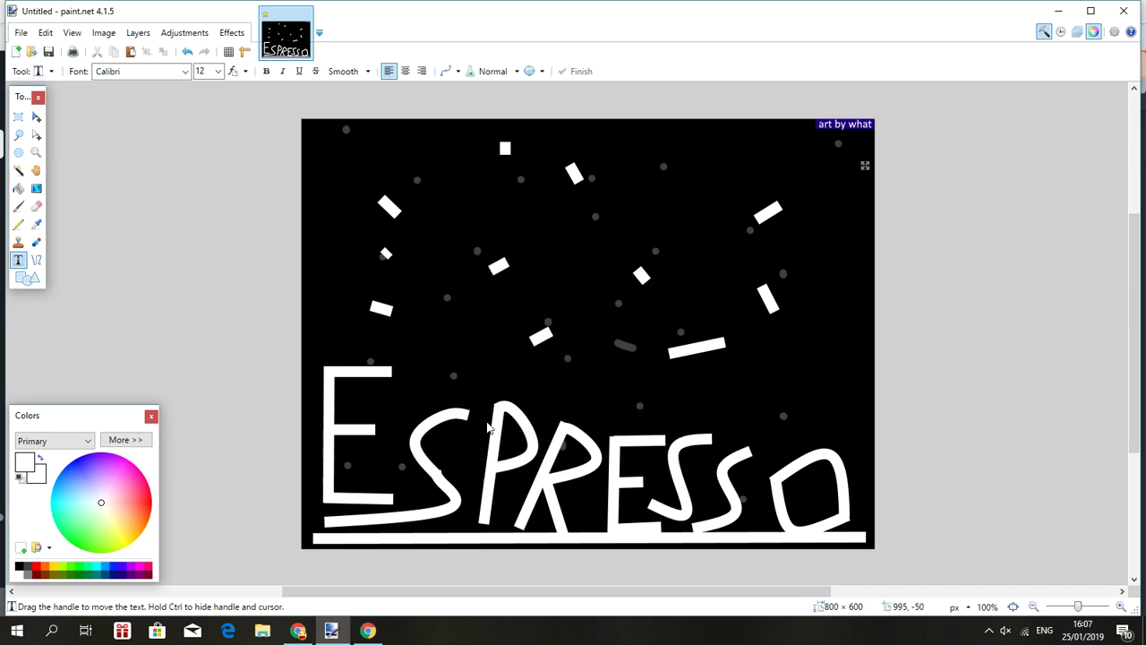